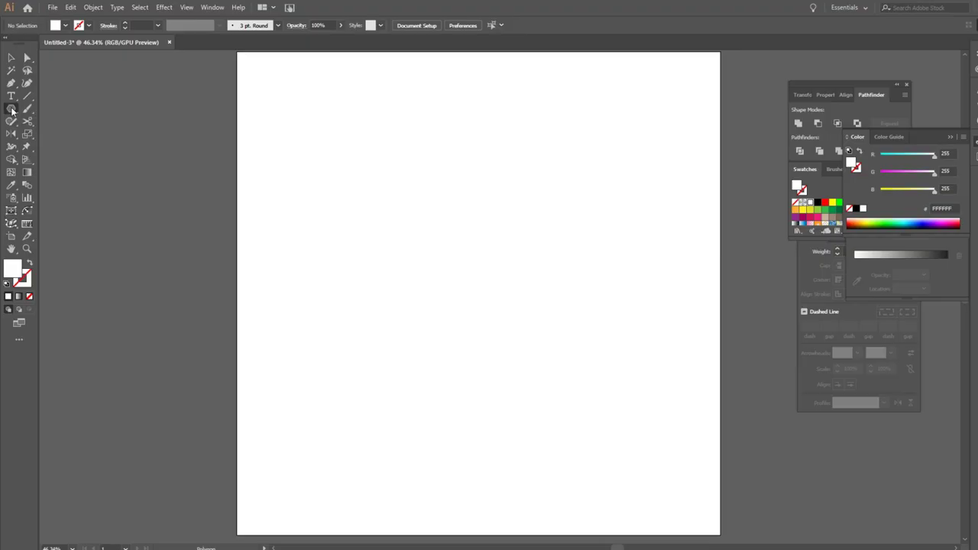
- Draw the wide house body rectangle and fill it pink
key(m)
drag(367, 249, 468, 329)
key(v)
double_click(12, 268)
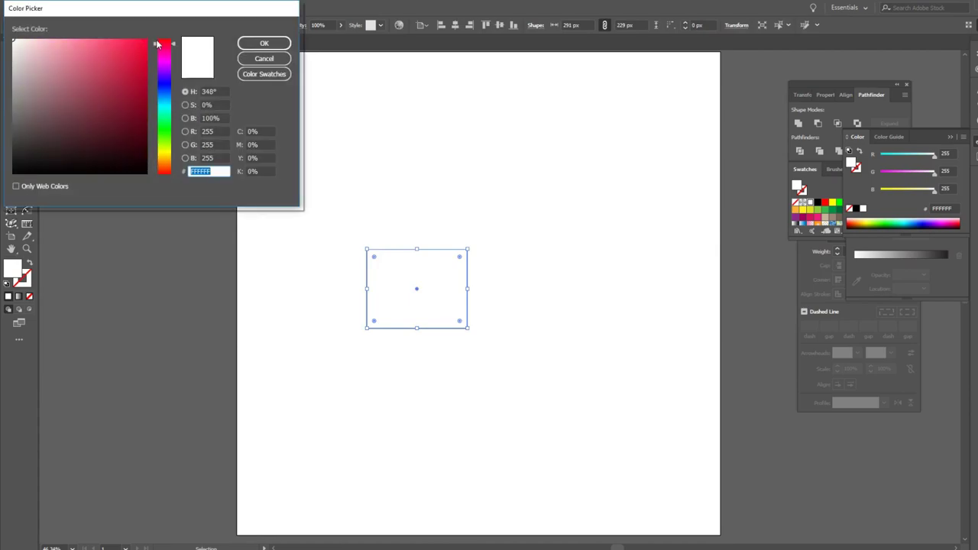
click(264, 42)
click(494, 235)
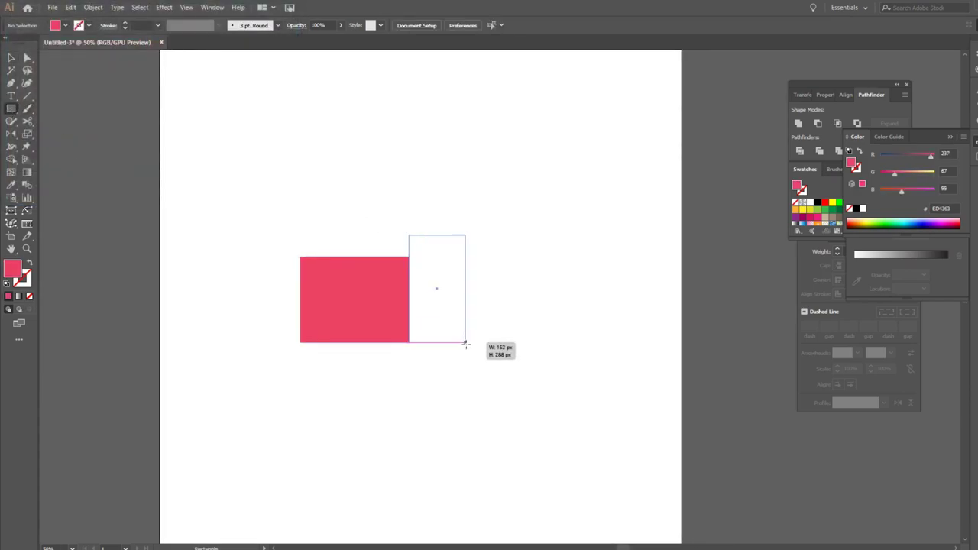
- Add a tall rectangle beside the block and pull its top up into a roof peak
drag(444, 324, 469, 342)
key(v)
mouse_move(440, 235)
mouse_down()
mouse_move(441, 256)
mouse_move(438, 218)
mouse_up()
key(a)
mouse_move(267, 222)
mouse_down()
mouse_move(305, 327)
mouse_move(336, 329)
mouse_up()
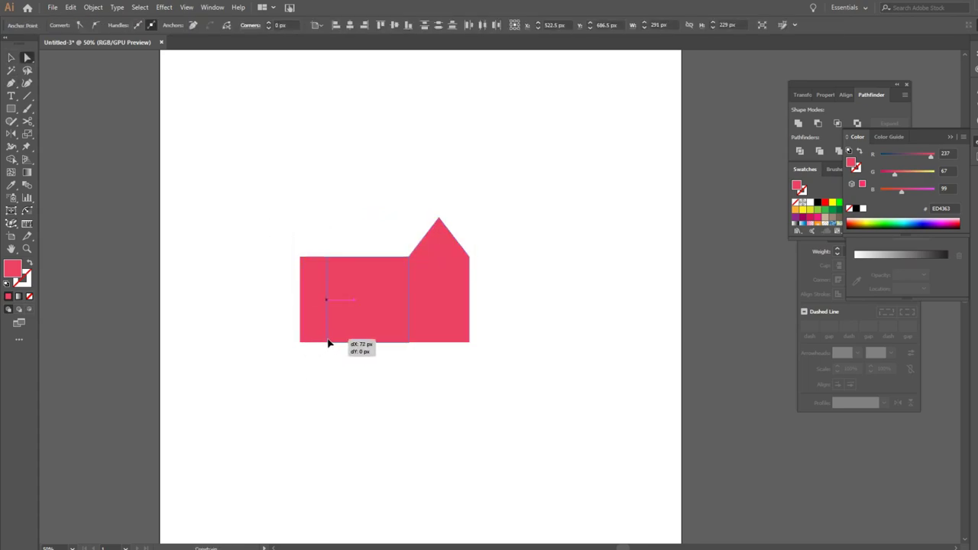
mouse_move(272, 318)
mouse_down()
mouse_move(489, 359)
mouse_move(471, 333)
mouse_up()
- Recolour the gabled section a darker pink
key(ctrl+plus)
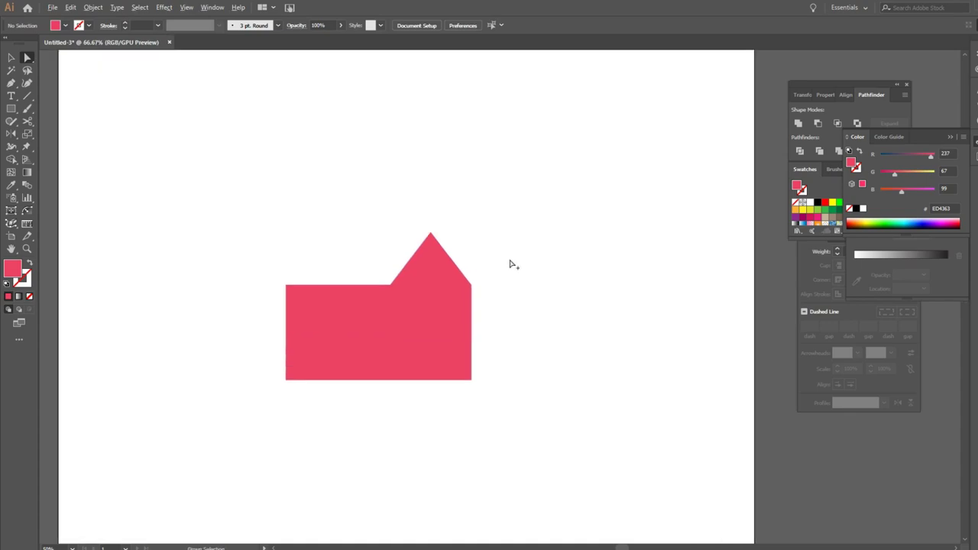
key(v)
click(485, 271)
double_click(12, 267)
click(120, 60)
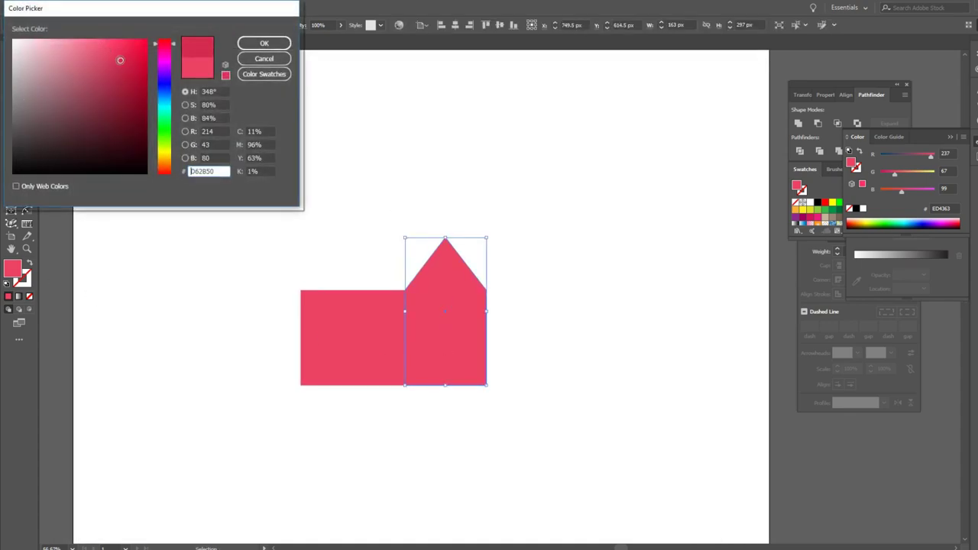
key(Return)
click(403, 164)
- Draw a door-sized rectangle on the gable
key(m)
key(ctrl+1)
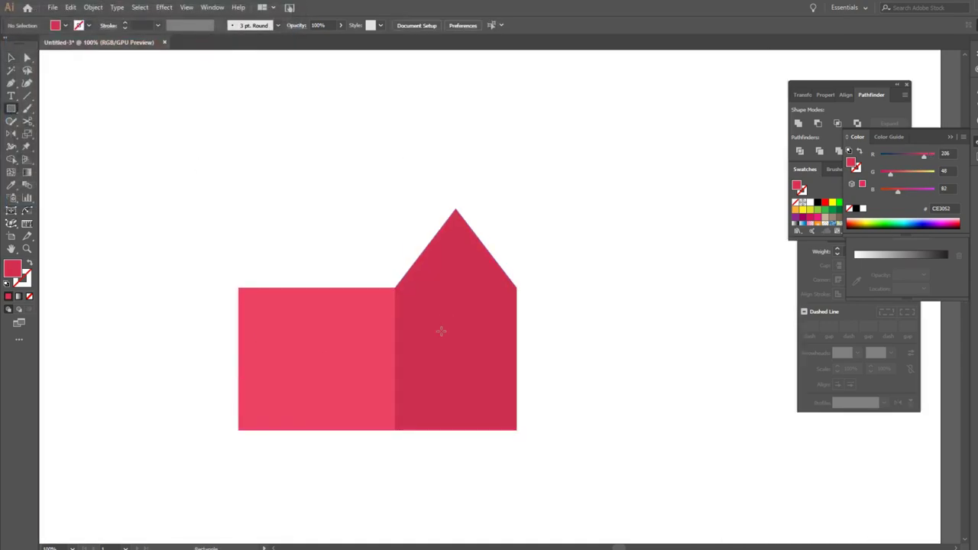
drag(430, 305, 497, 417)
- Round the door rectangle's top corners into an arch and fill it dark blue 2F3F91
key(v)
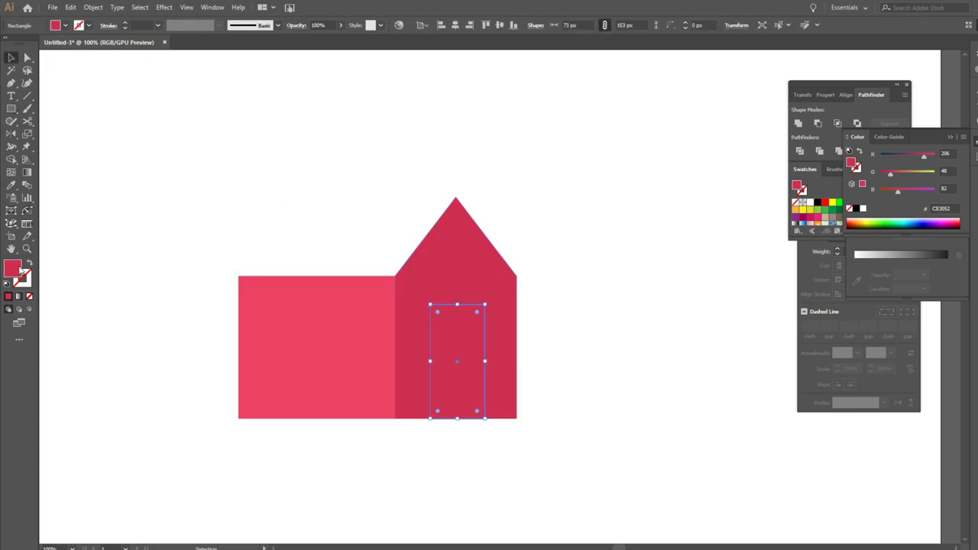
double_click(18, 269)
click(130, 51)
click(263, 43)
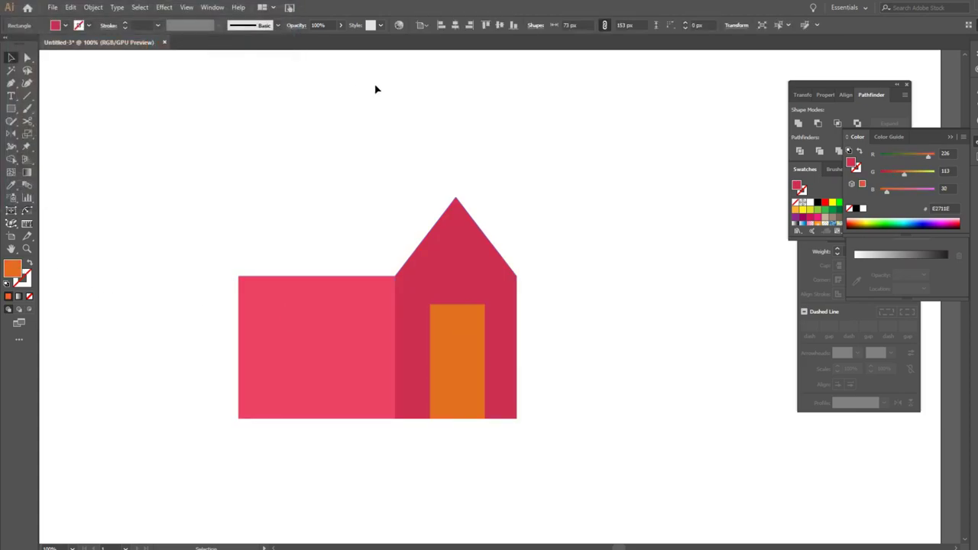
key(a)
drag(476, 313, 459, 350)
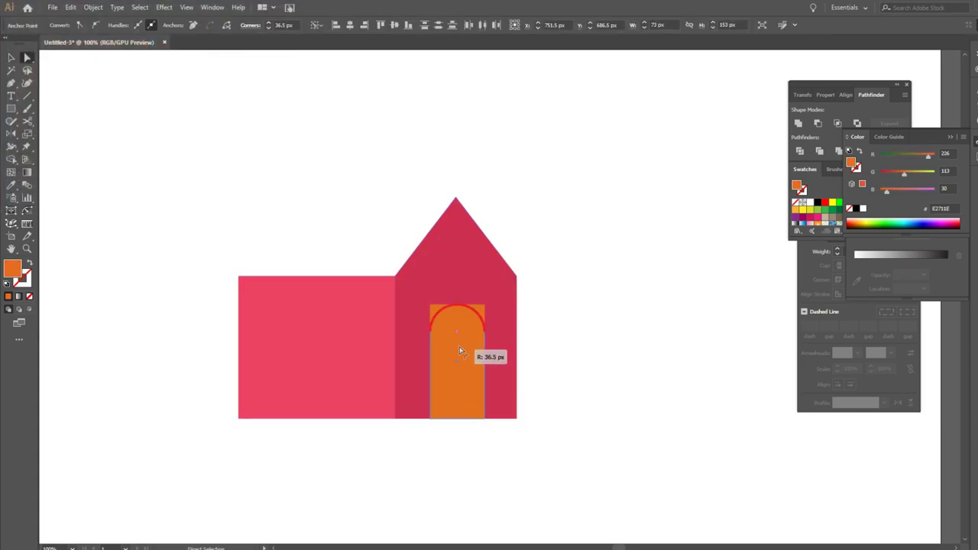
double_click(10, 269)
click(163, 88)
key(Return)
click(350, 104)
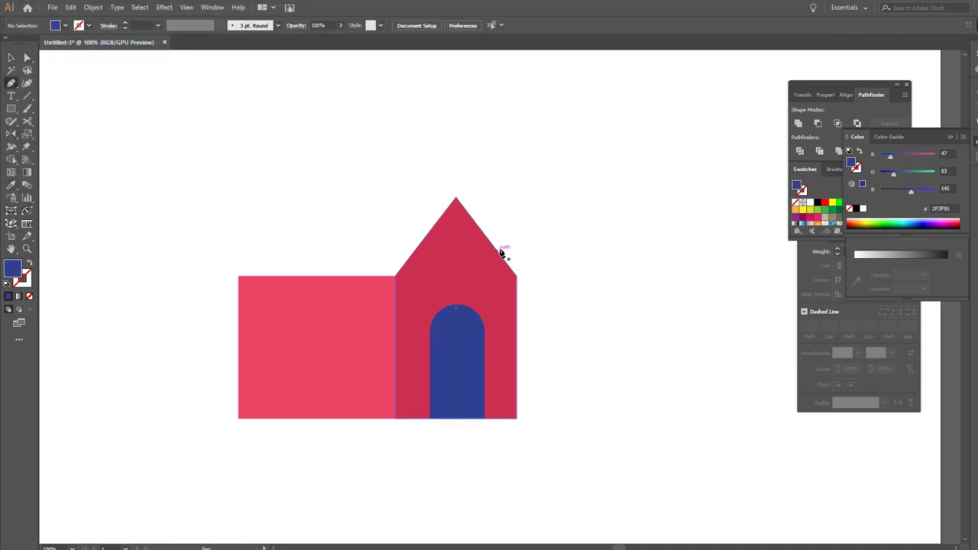
- Draw a roof triangle over the left block with the Pen tool, closing it against the gable
click(395, 279)
click(231, 276)
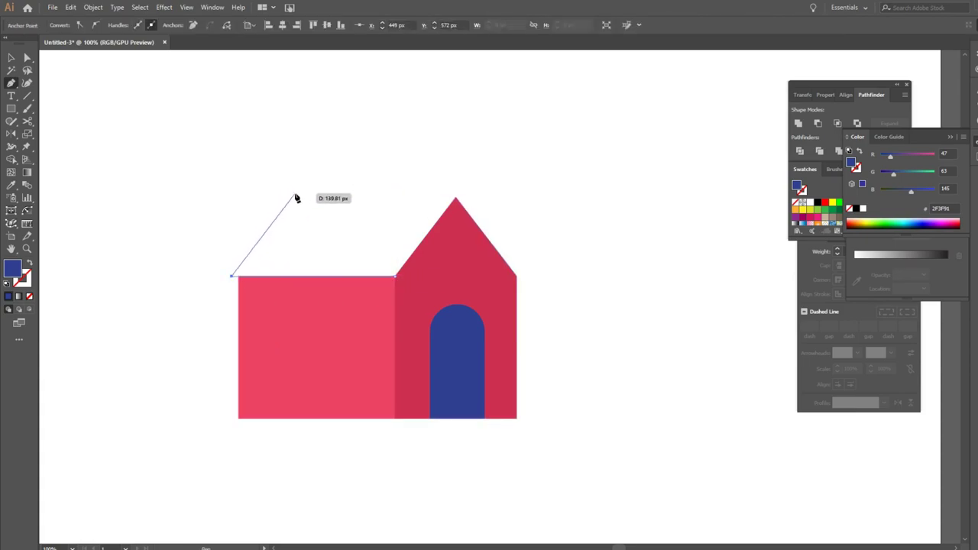
click(298, 191)
scroll(458, 191, down, 2)
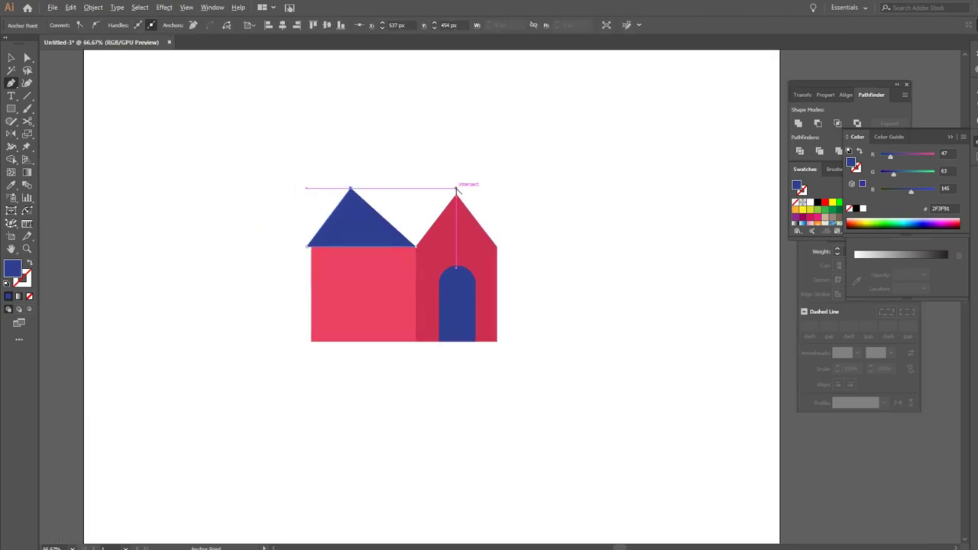
scroll(451, 191, up, 5)
click(448, 185)
scroll(451, 185, up, 2)
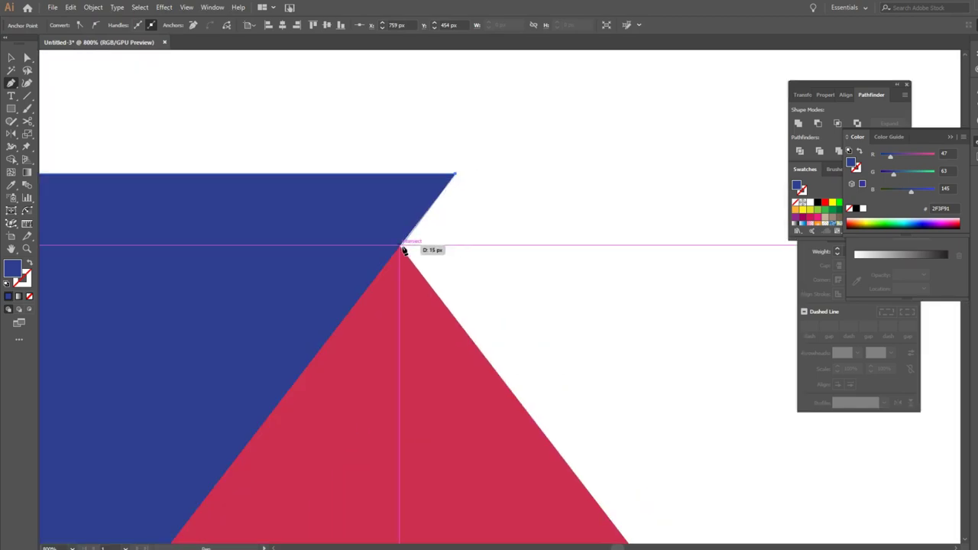
scroll(399, 250, down, 2)
scroll(323, 384, up, 1)
click(460, 192)
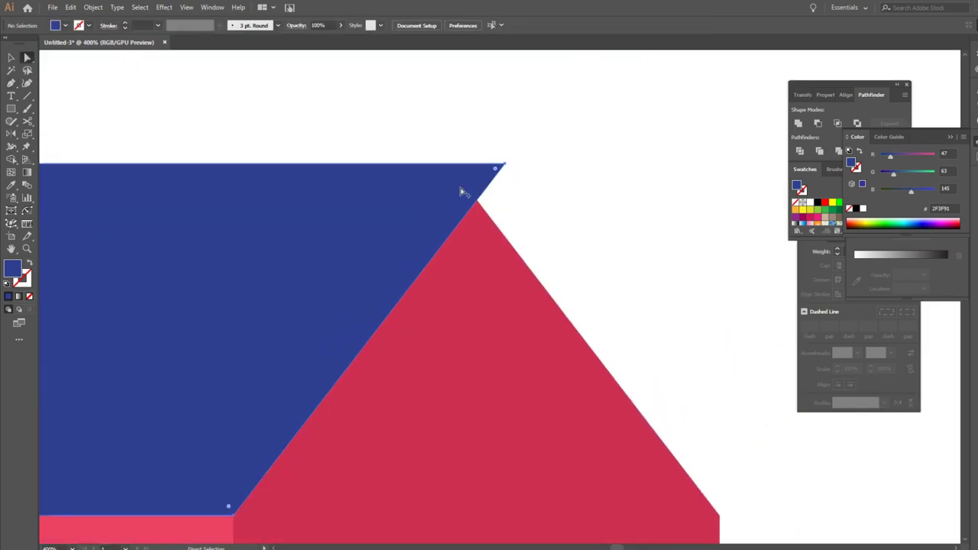
- Sample white onto the roof triangle with the Eyedropper
key(i)
scroll(436, 133, down, 1)
click(436, 133)
scroll(436, 133, down, 2)
- Draw a snow strip along the gable's right slope and fill it F9E1E5
key(p)
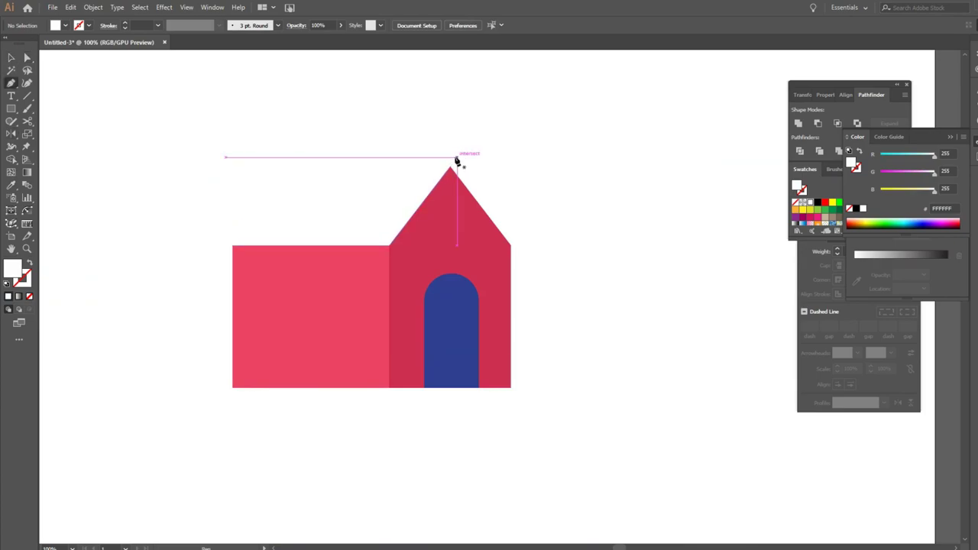
click(457, 157)
scroll(529, 247, up, 1)
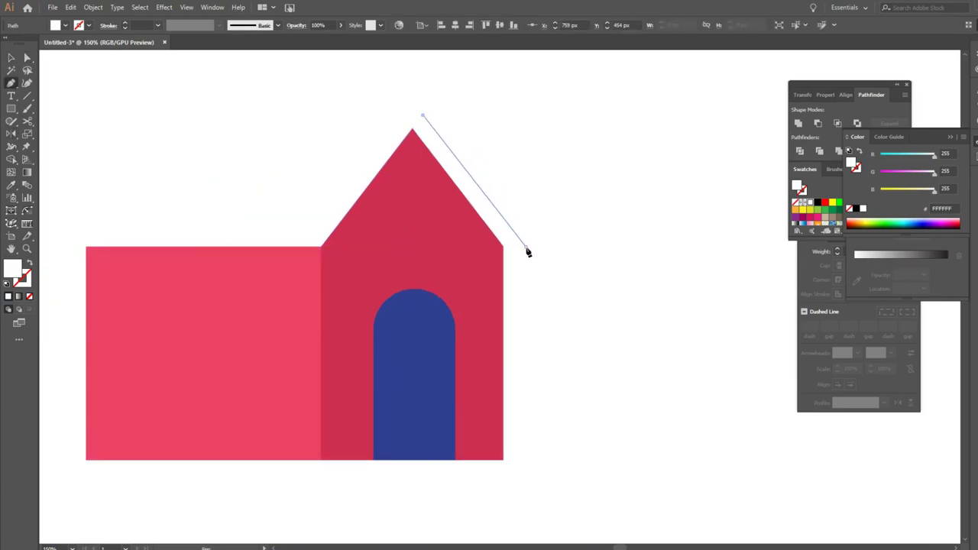
click(525, 252)
click(468, 258)
click(412, 130)
key(v)
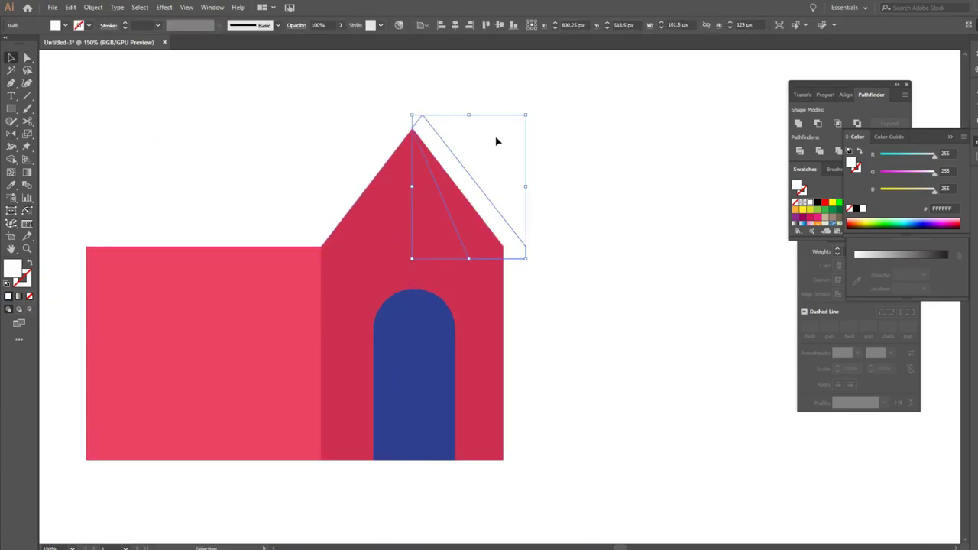
double_click(12, 268)
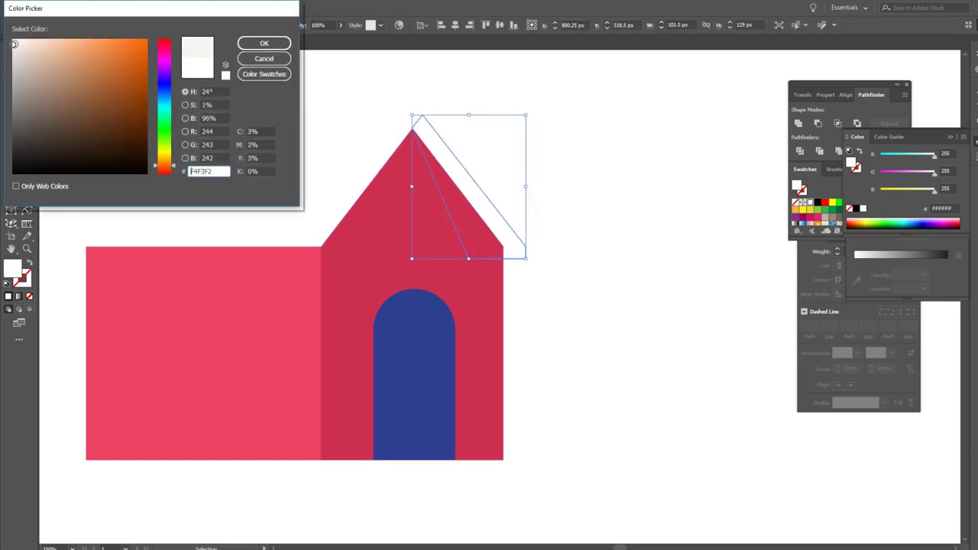
text(F9E1E5)
key(Return)
click(498, 110)
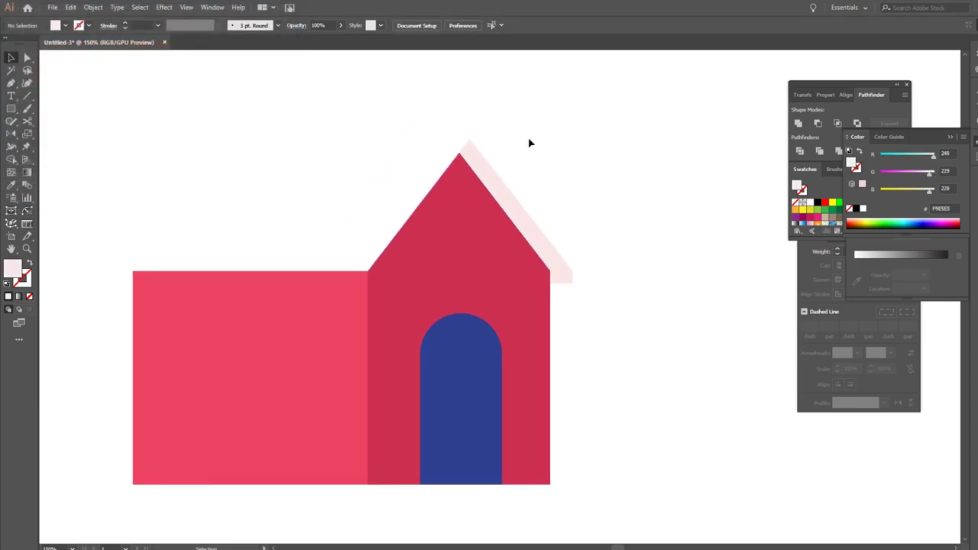
scroll(473, 184, left, 3)
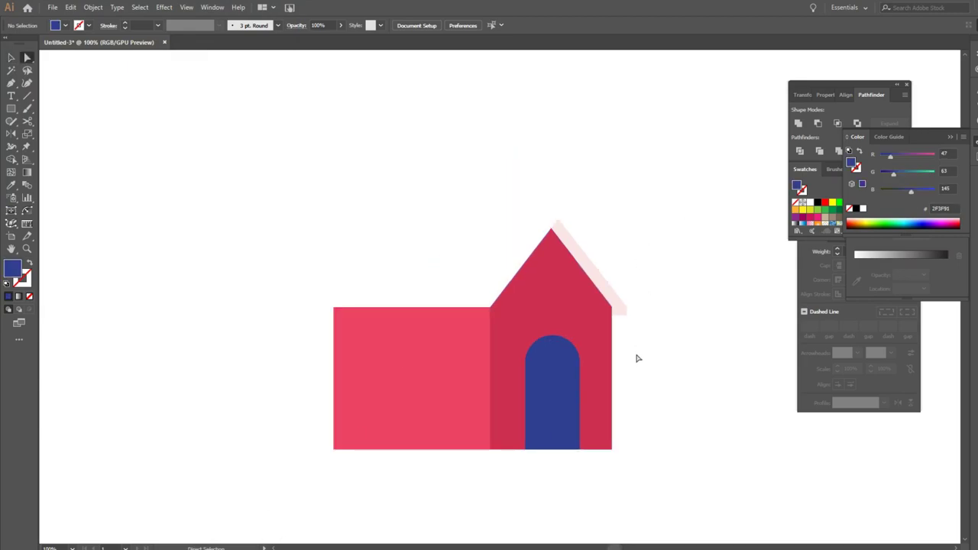
- Recolour the door dark red (771D1D)
click(548, 378)
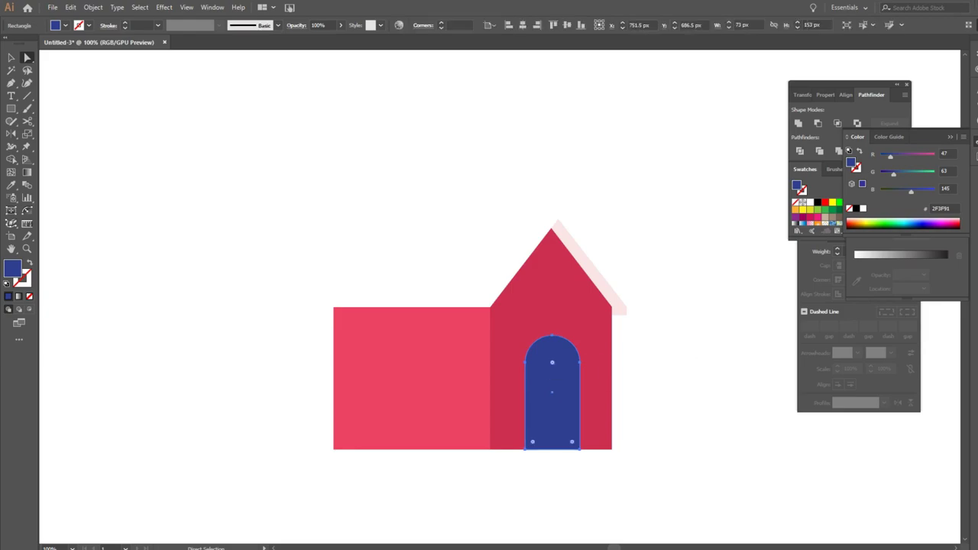
double_click(13, 268)
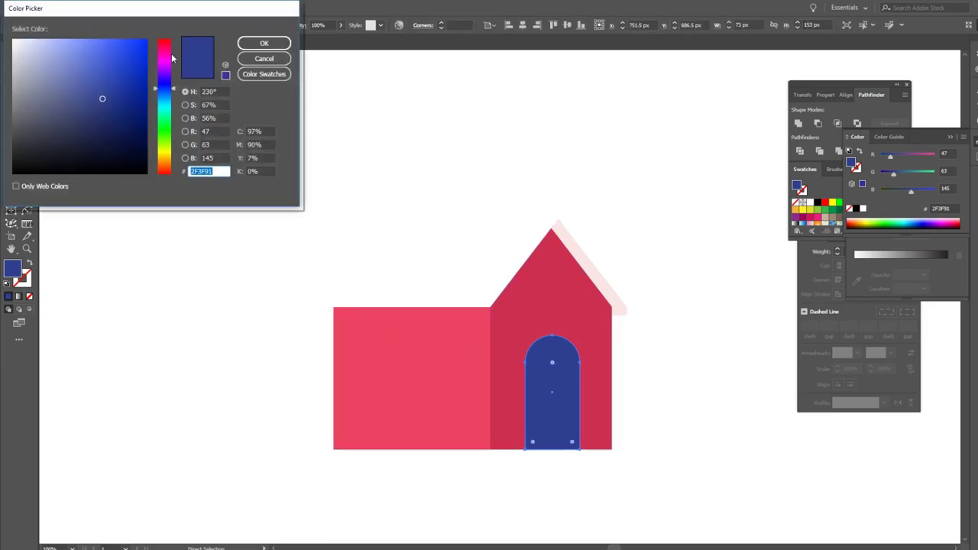
click(102, 99)
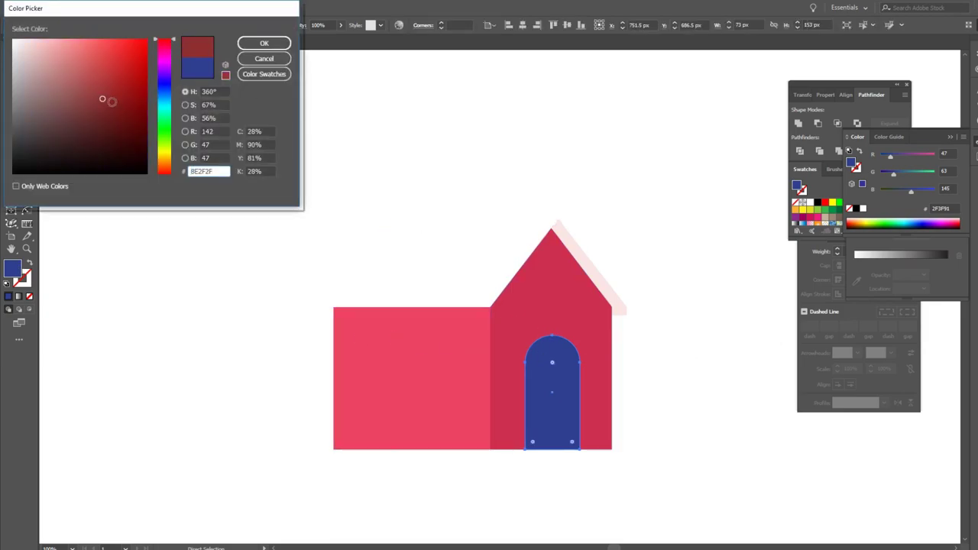
click(272, 42)
click(410, 201)
- Arch the top of the small gable window and centre it above the door
key(ctrl+plus)
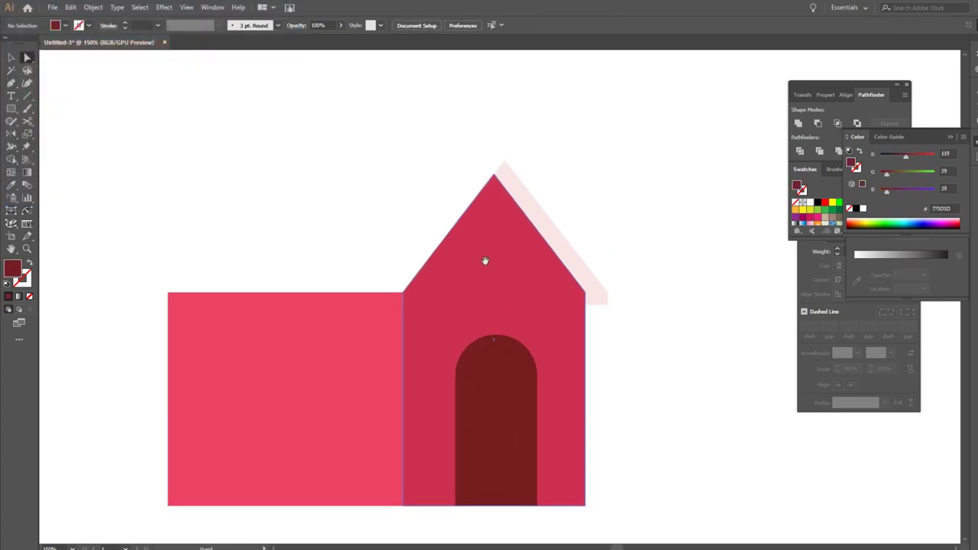
click(11, 110)
scroll(464, 245, up, 1)
key(a)
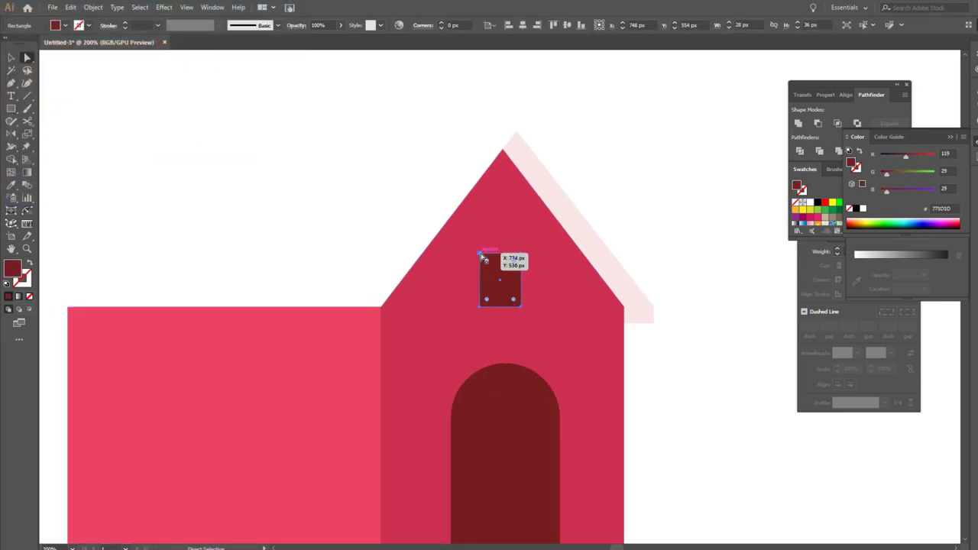
drag(486, 260, 504, 266)
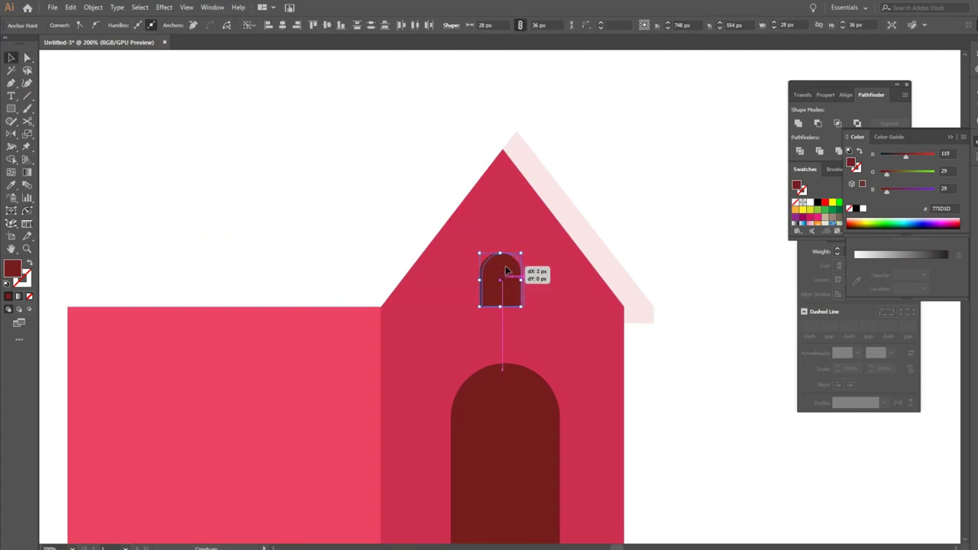
scroll(505, 266, down, 5)
key(v)
click(492, 153)
shift+click(504, 229)
click(455, 25)
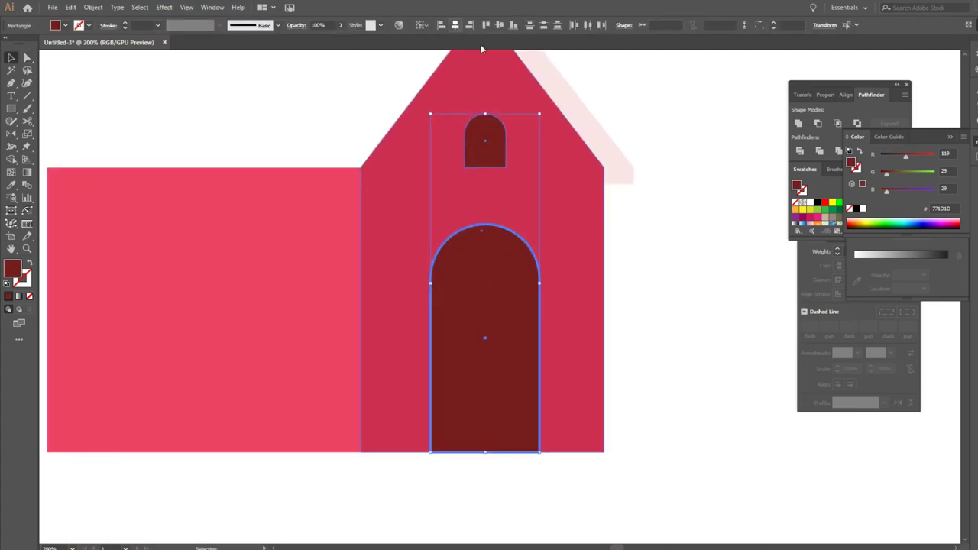
key(ctrl+shift+a)
- Draw a small white rounded bar on the door as its handle and check it
key(a)
scroll(535, 330, down, 2)
alt+scroll(484, 331, up, 1)
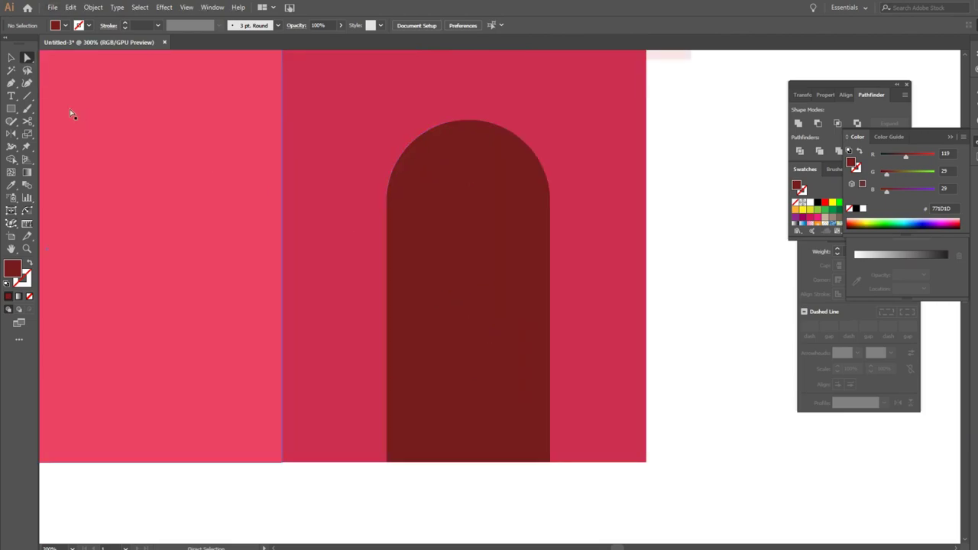
alt+scroll(439, 299, up, 1)
mouse_move(389, 313)
mouse_down()
mouse_move(427, 329)
mouse_move(433, 321)
mouse_up()
key(v)
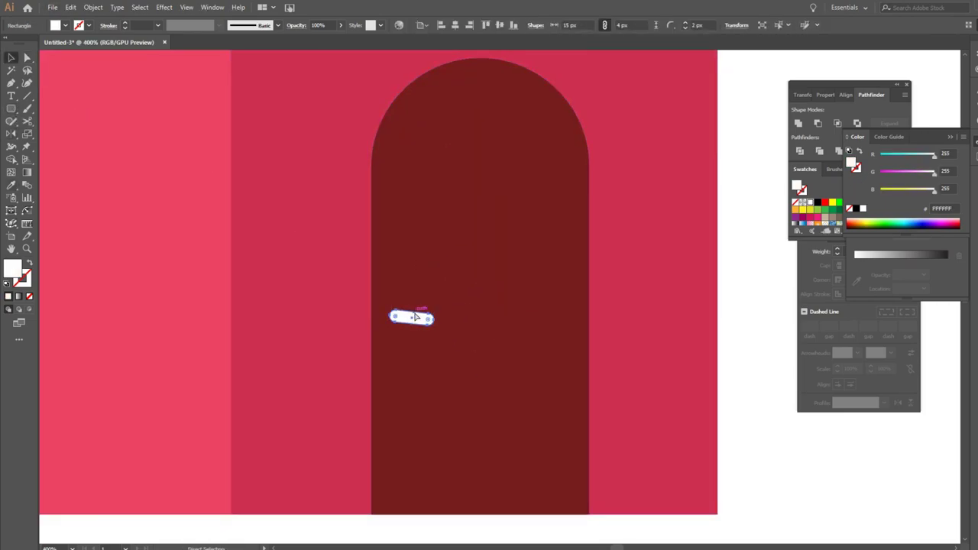
alt+scroll(416, 316, up, 1)
alt+scroll(421, 309, down, 1)
alt+scroll(417, 282, down, 1)
click(654, 255)
alt+scroll(655, 255, down, 1)
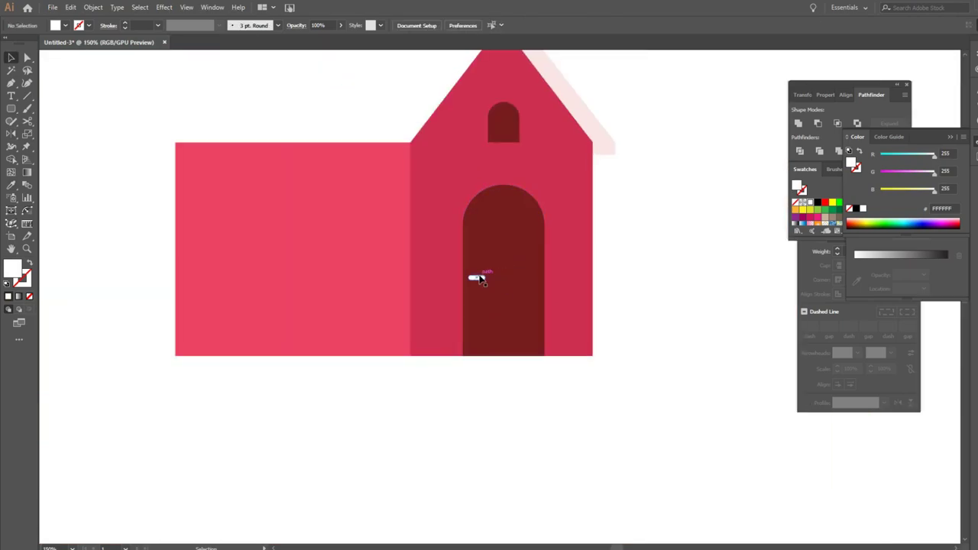
click(477, 276)
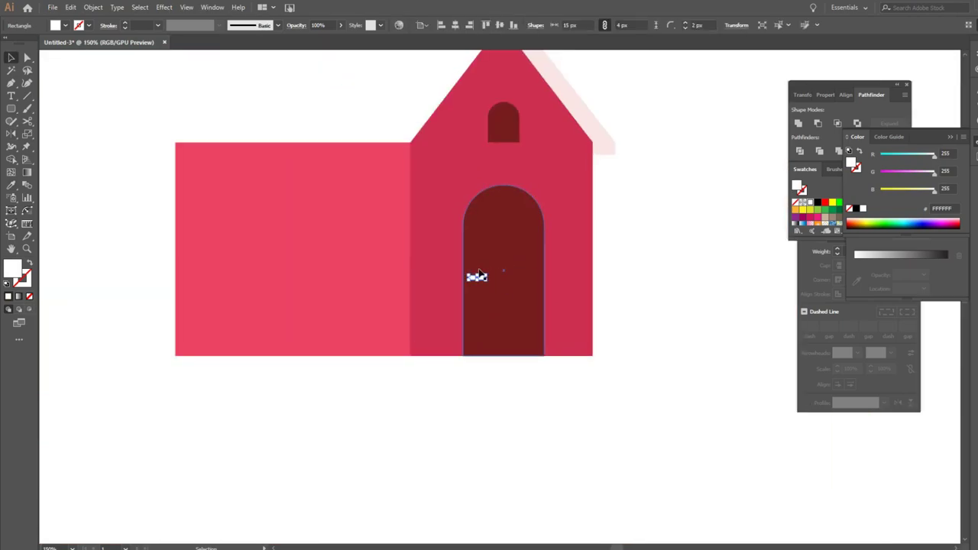
click(710, 263)
- Draw a white sharp-cornered window square on the left wall and make it shorter
drag(237, 226, 240, 232)
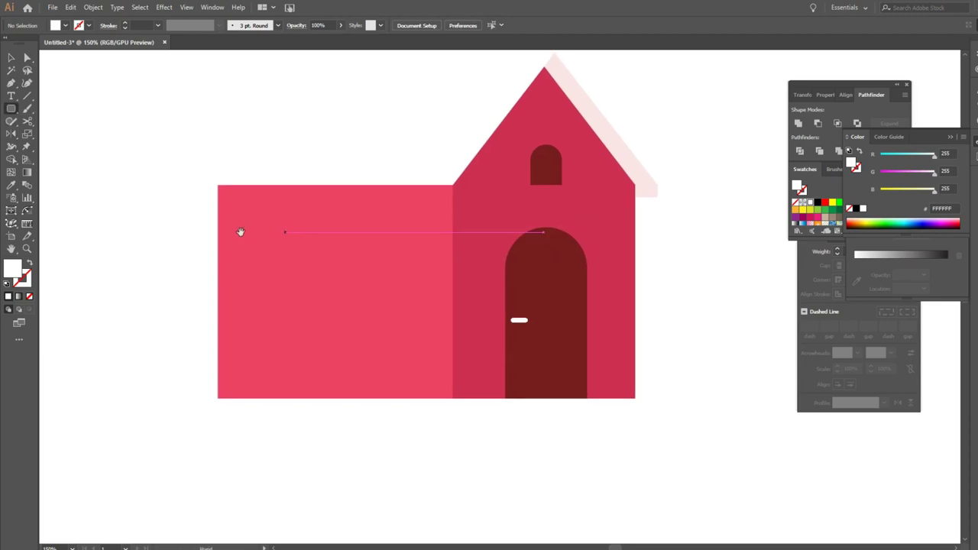
drag(307, 292, 308, 293)
key(a)
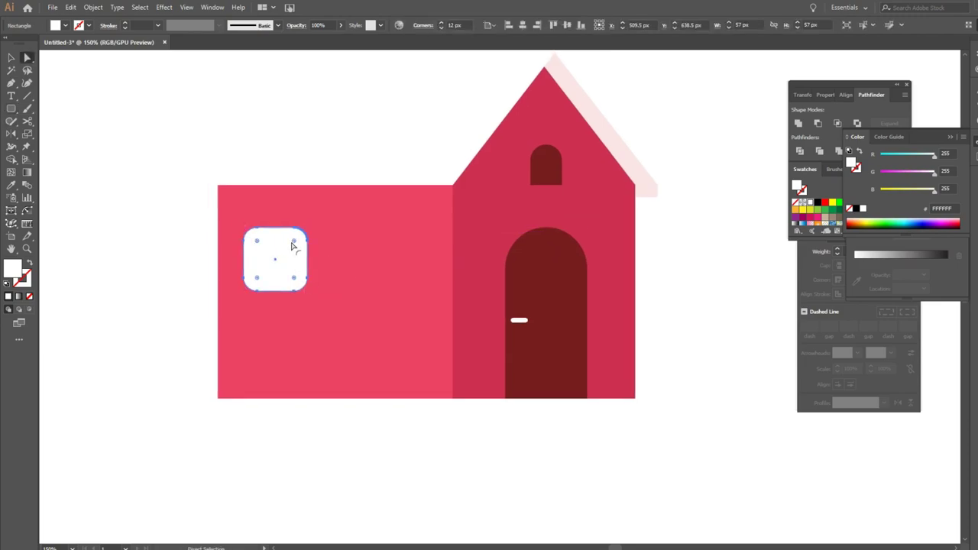
drag(304, 235, 306, 233)
key(v)
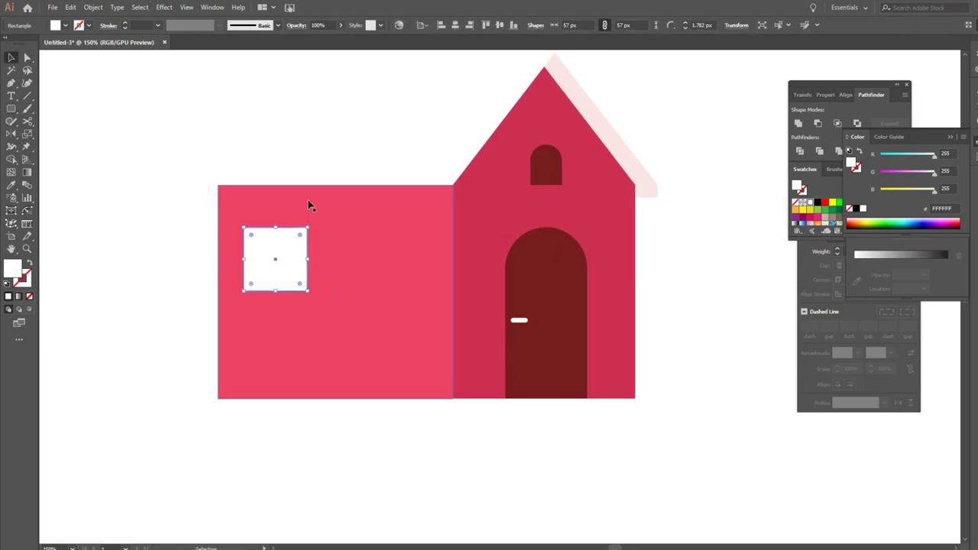
click(795, 209)
key(ctrl+z)
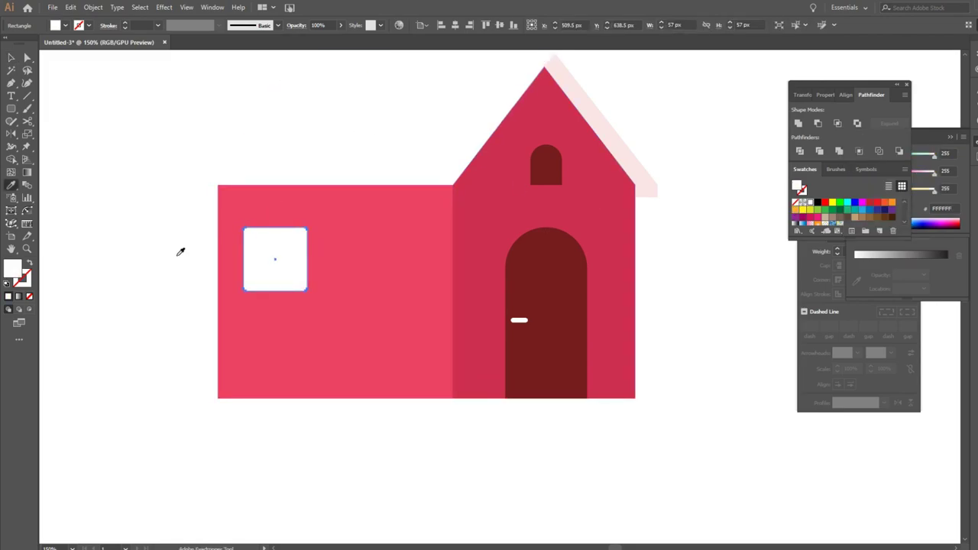
click(181, 251)
click(267, 264)
drag(277, 281, 277, 281)
click(176, 186)
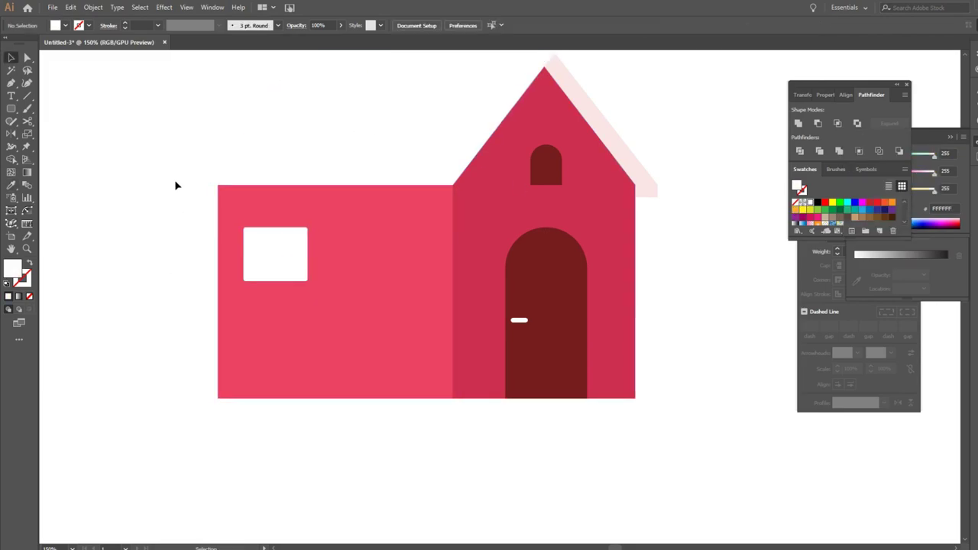
- Add pink ED4363 divider bars to split the window into four panes
click(313, 218)
click(54, 113)
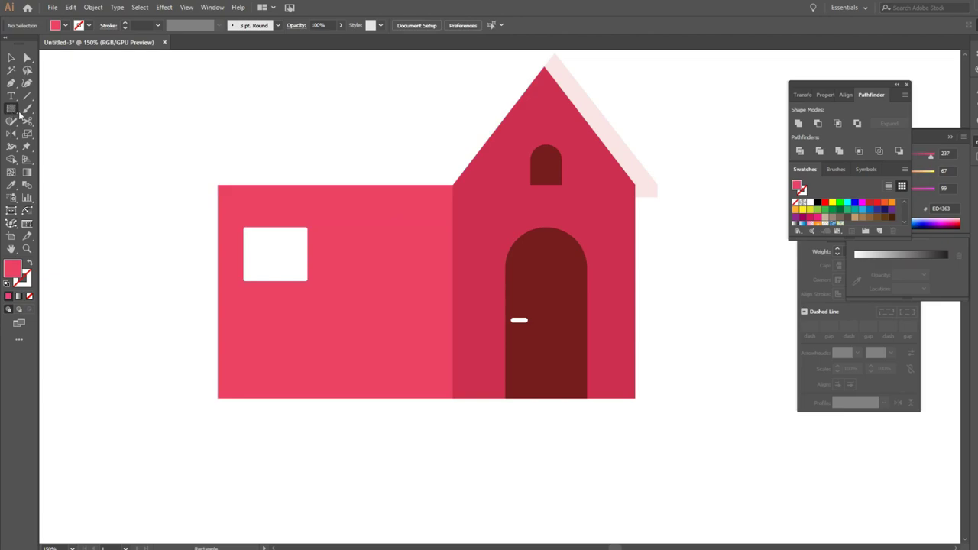
drag(277, 299, 276, 294)
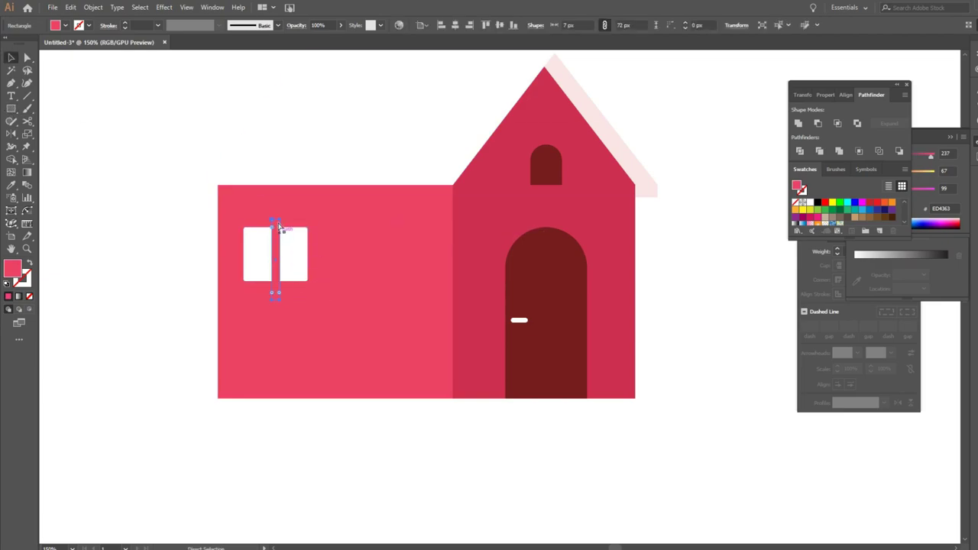
scroll(313, 259, up, 1)
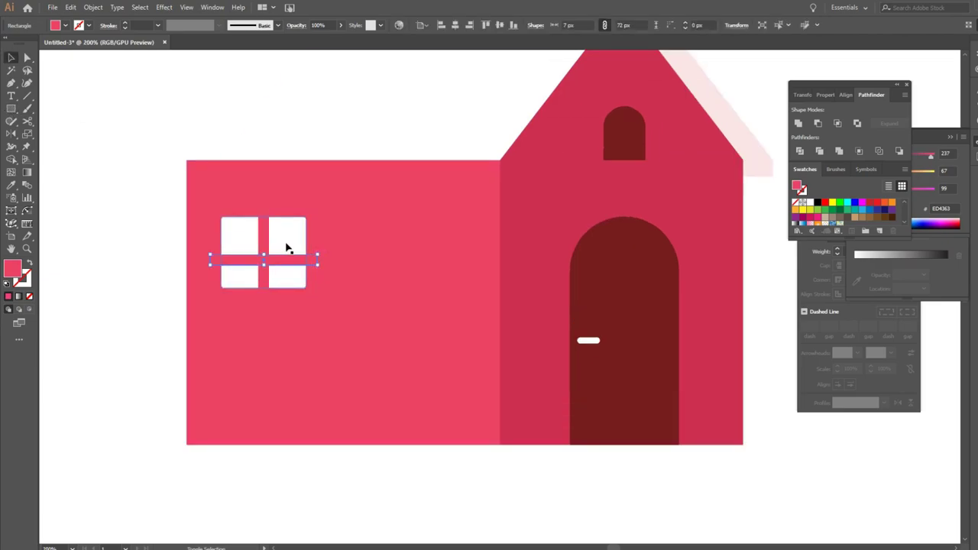
shift+click(286, 237)
click(157, 280)
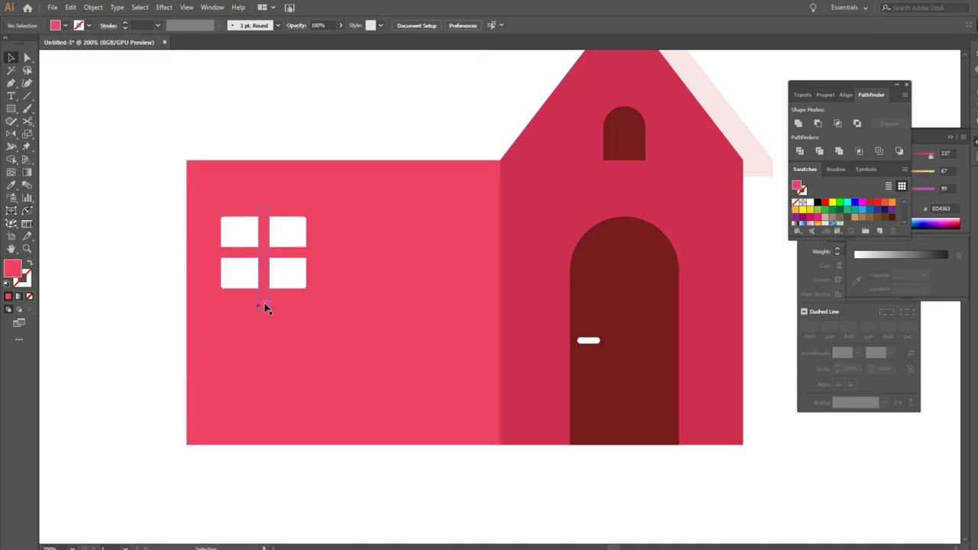
- Alt-drag a copy of the four-pane window to the right
scroll(265, 308, down, 3)
scroll(244, 263, up, 4)
click(244, 263)
scroll(244, 262, down, 3)
drag(243, 283, 338, 284)
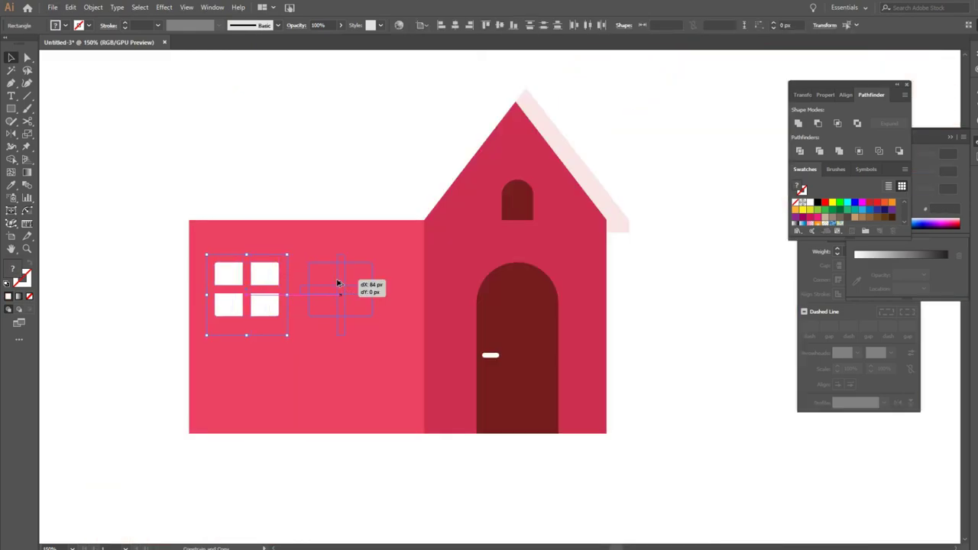
scroll(339, 284, down, 1)
click(286, 430)
- Add the white roof shape over the left wing and reposition the view
scroll(382, 367, down, 1)
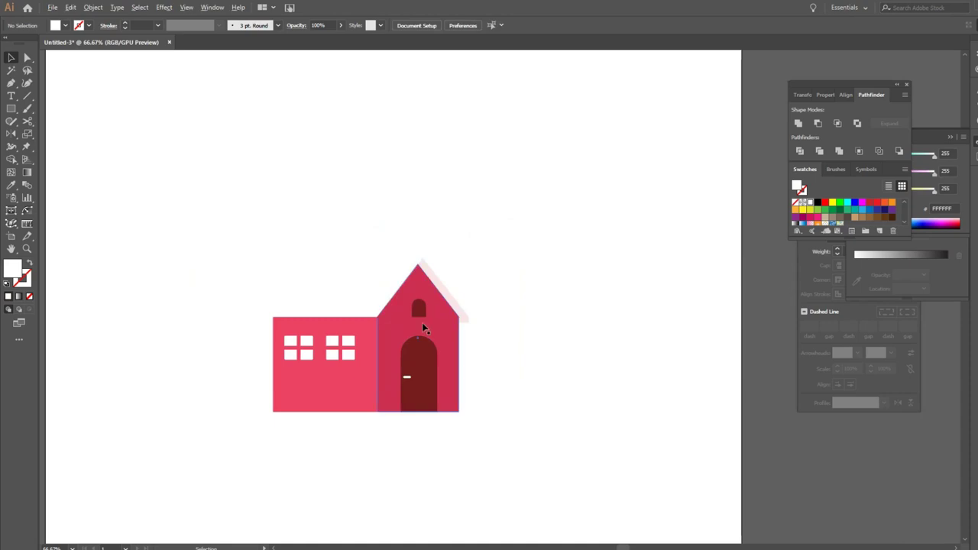
scroll(421, 322, up, 1)
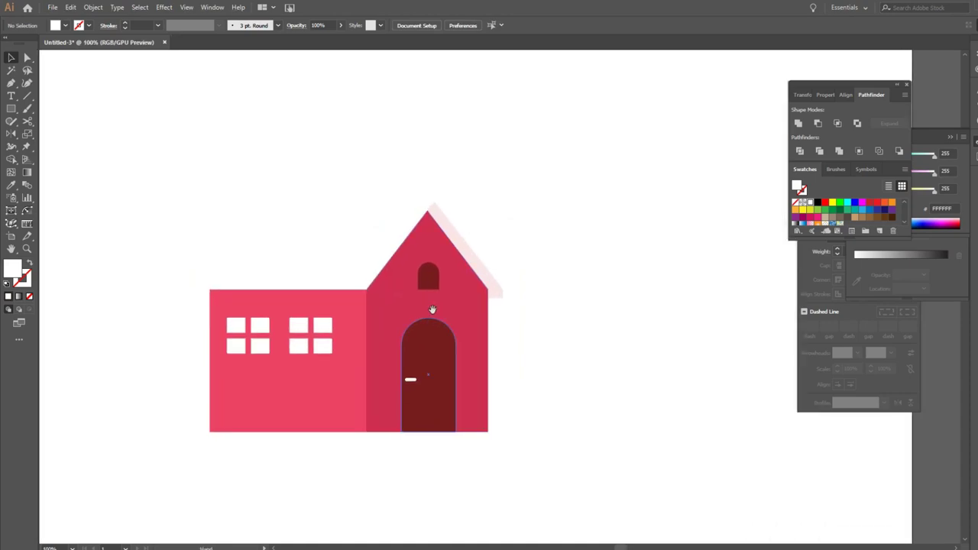
click(600, 375)
key(o)
drag(260, 266, 300, 309)
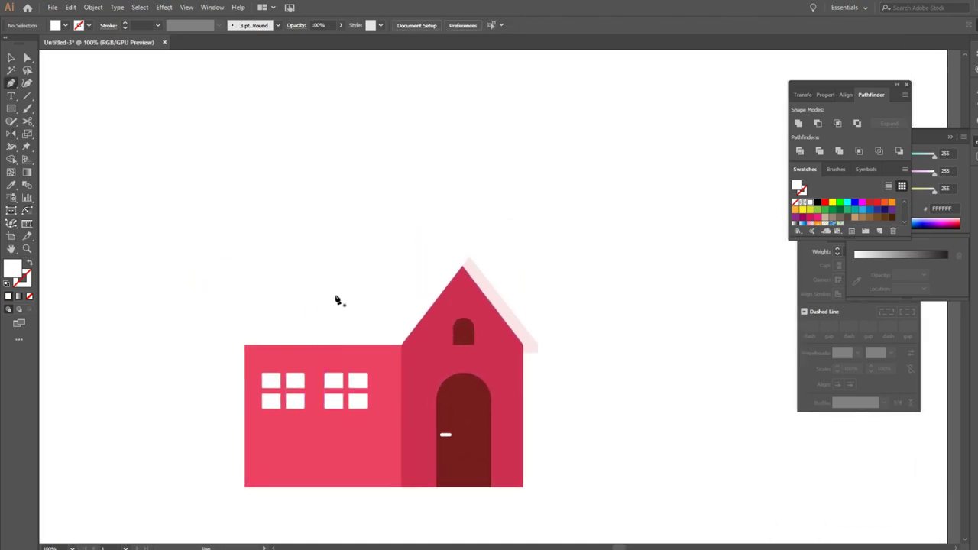
scroll(336, 300, down, 1)
- Draw a large rectangle over the artboard, send it to back, fill it C2CEFF and nudge it into place
drag(131, 95, 644, 425)
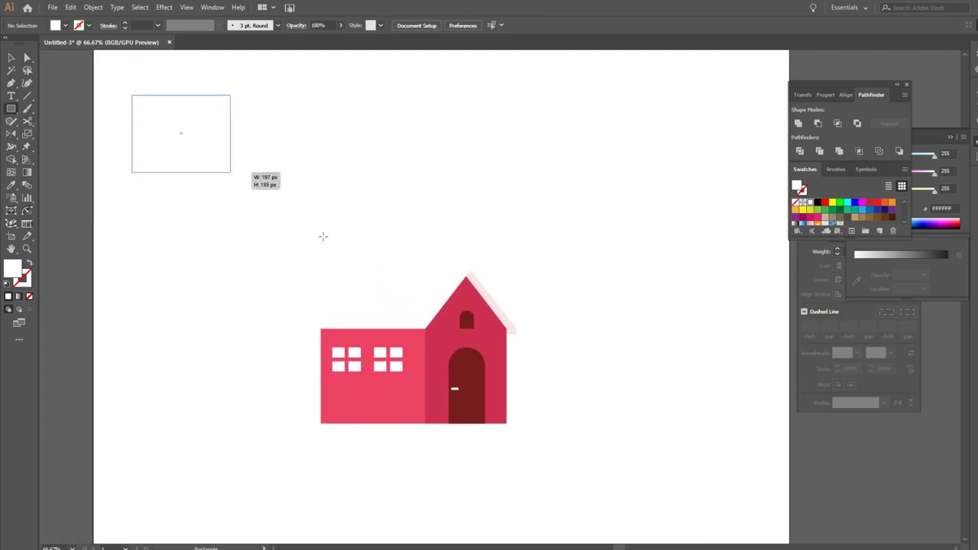
key(a)
key(ctrl+shift+bracketleft)
double_click(11, 267)
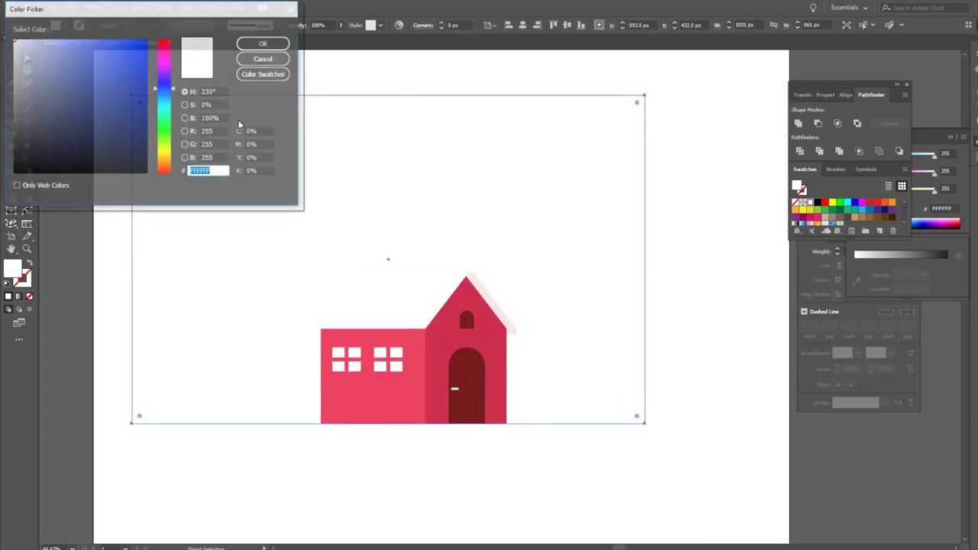
click(264, 43)
drag(413, 163, 450, 166)
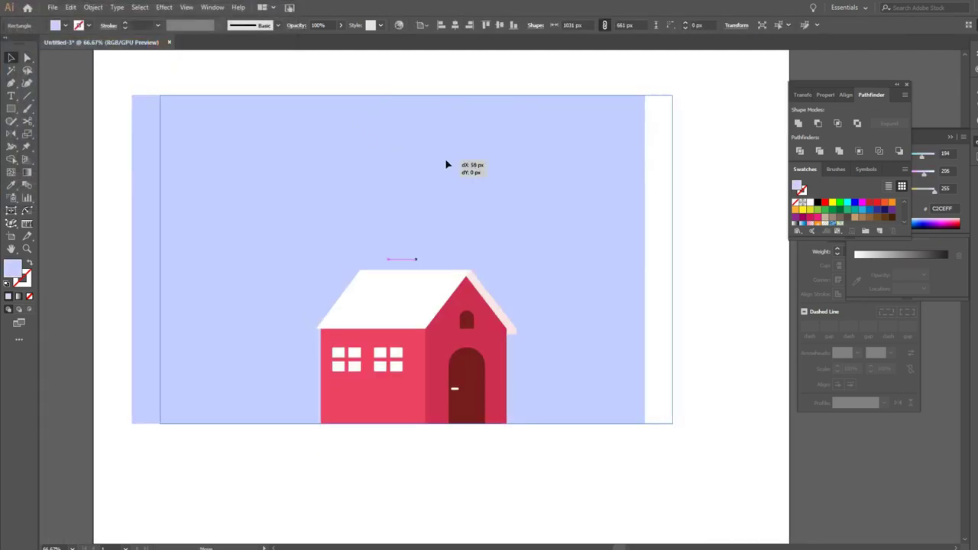
key(ctrl+shift+a)
- Set white as the fill colour for the next shapes
scroll(371, 367, up, 1)
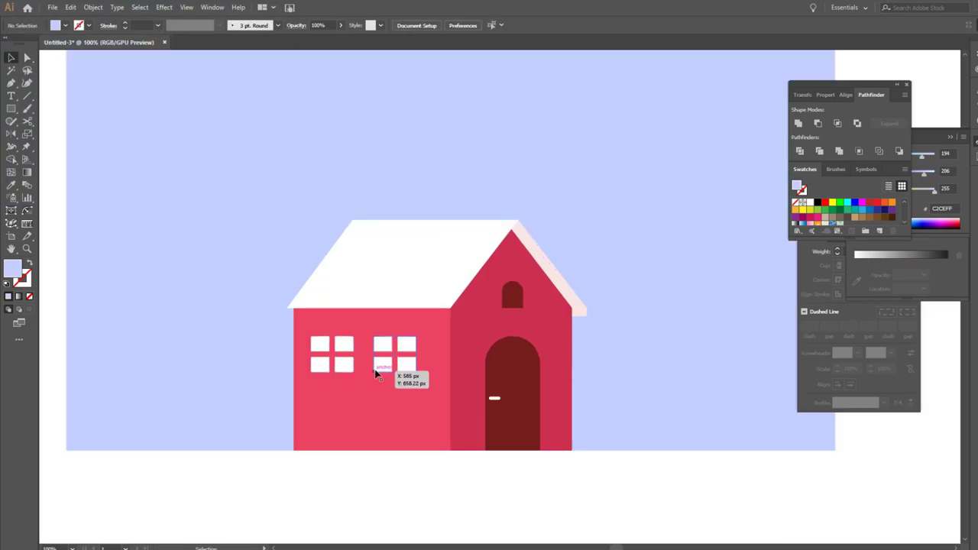
click(367, 276)
click(413, 175)
key(p)
scroll(490, 244, up, 1)
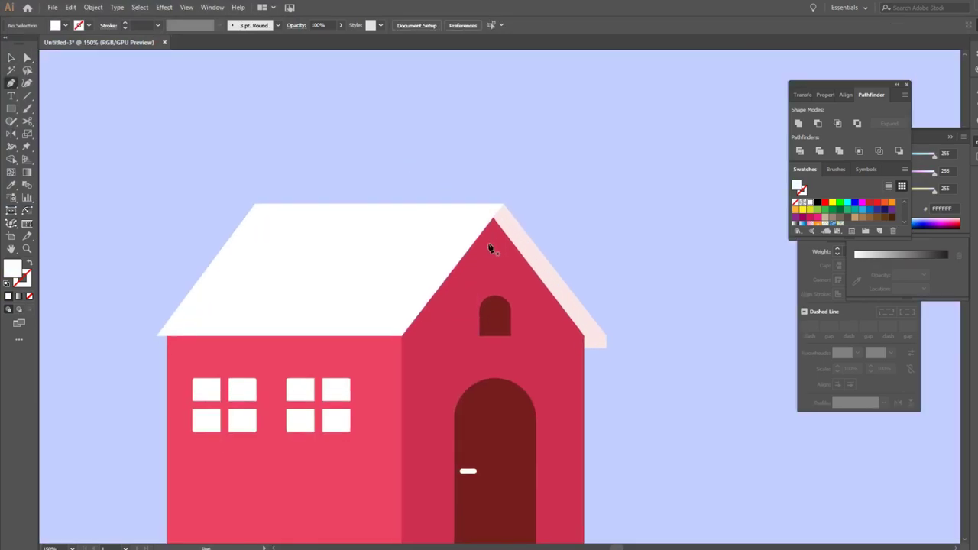
- Start the snow outline at the roof peak and curve it down to the roof's lower-left corner
scroll(489, 246, up, 1)
click(491, 211)
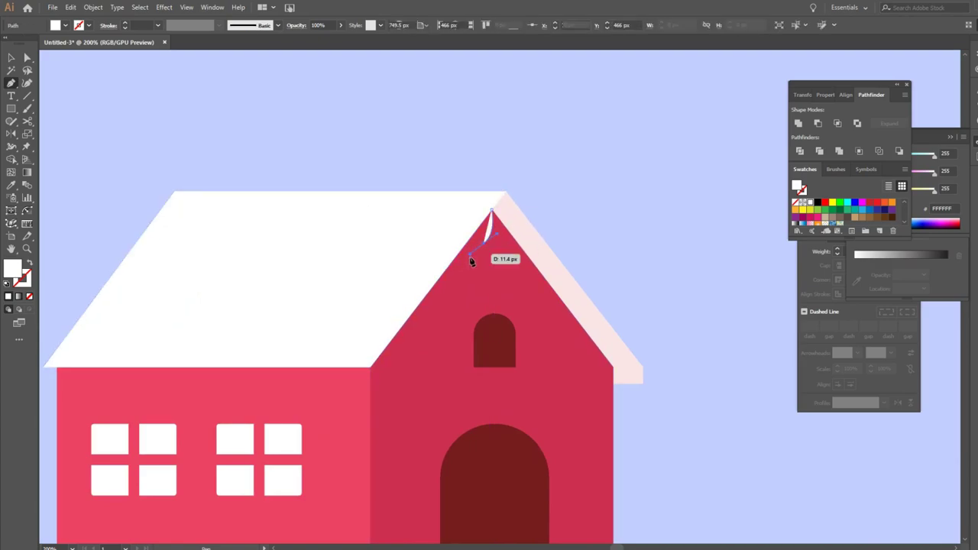
mouse_move(468, 254)
mouse_down()
mouse_move(409, 316)
mouse_move(418, 291)
mouse_move(373, 307)
mouse_up()
scroll(458, 263, up, 1)
scroll(454, 275, up, 1)
scroll(412, 317, down, 2)
scroll(420, 321, left, 2)
scroll(351, 317, left, 3)
scroll(382, 306, left, 5)
scroll(323, 279, left, 5)
click(319, 290)
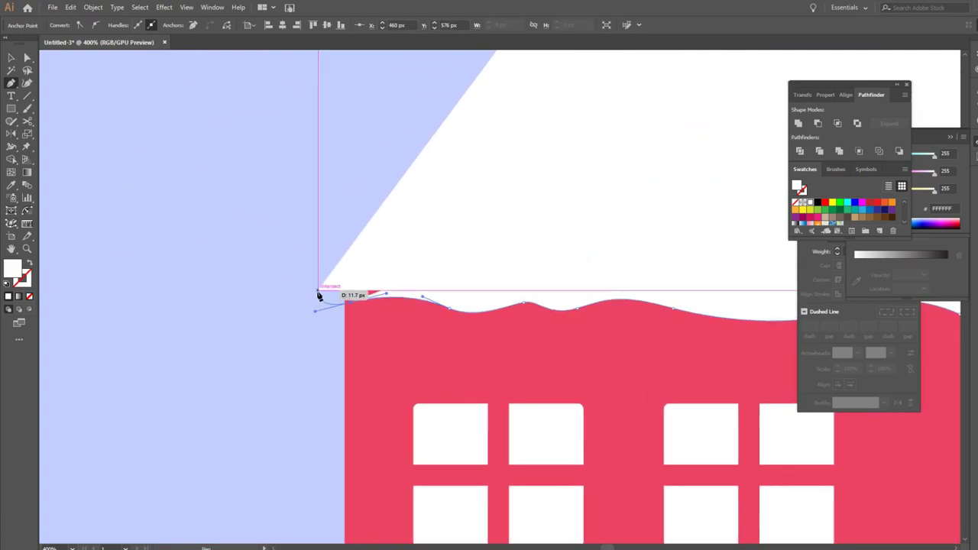
drag(329, 271, 349, 229)
- Trace the wavy snow edge up the roof, over the top corner and down the front gable
scroll(367, 221, up, 3)
scroll(382, 191, right, 2)
drag(394, 175, 357, 250)
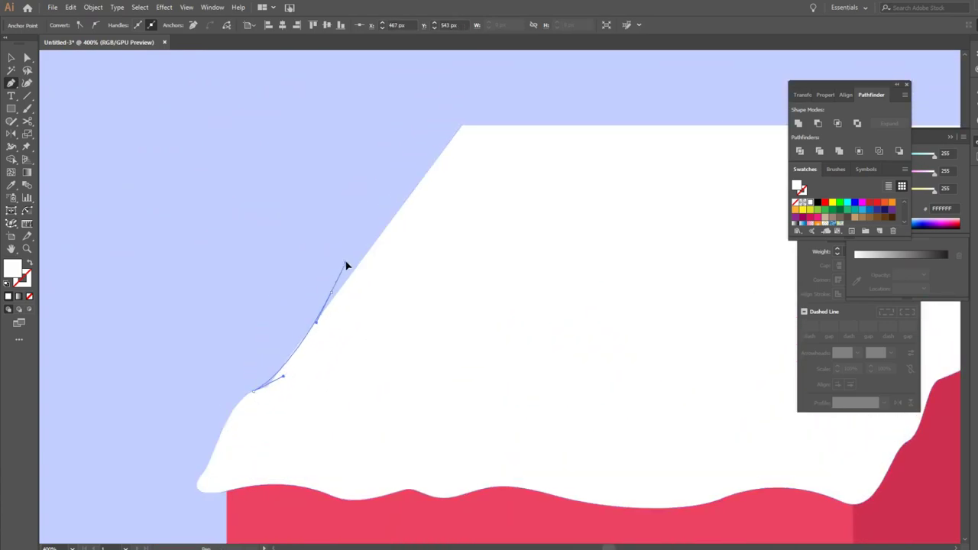
drag(399, 204, 421, 160)
scroll(463, 129, up, 2)
scroll(463, 129, right, 2)
mouse_move(384, 188)
mouse_down()
mouse_move(447, 175)
mouse_move(491, 186)
mouse_up()
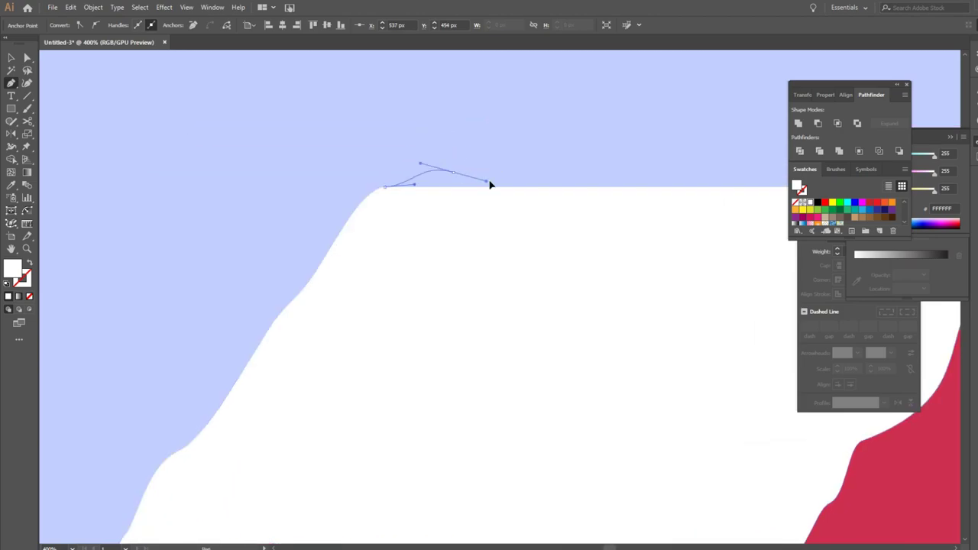
scroll(506, 191, right, 5)
mouse_move(389, 181)
mouse_down()
mouse_move(596, 216)
mouse_move(622, 334)
mouse_up()
scroll(530, 203, right, 3)
scroll(550, 218, down, 3)
scroll(550, 218, right, 3)
scroll(528, 201, down, 2)
scroll(528, 201, right, 3)
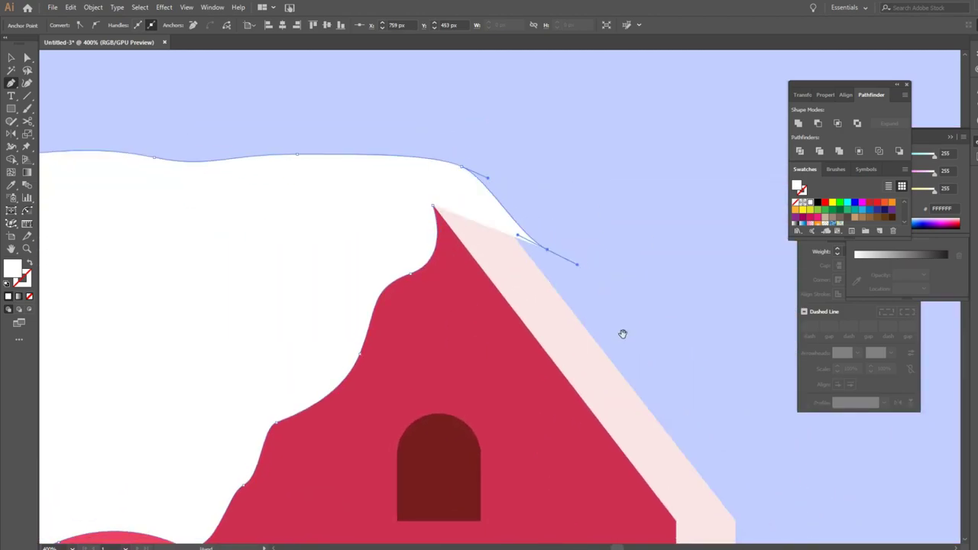
scroll(530, 275, down, 3)
scroll(530, 275, right, 3)
mouse_move(531, 275)
mouse_down()
mouse_move(585, 387)
mouse_move(603, 392)
mouse_move(541, 419)
mouse_move(451, 310)
mouse_up()
- Close the snow cap outline back at the gable peak and make it white
key(shift+x)
scroll(490, 345, up, 3)
scroll(490, 345, left, 1)
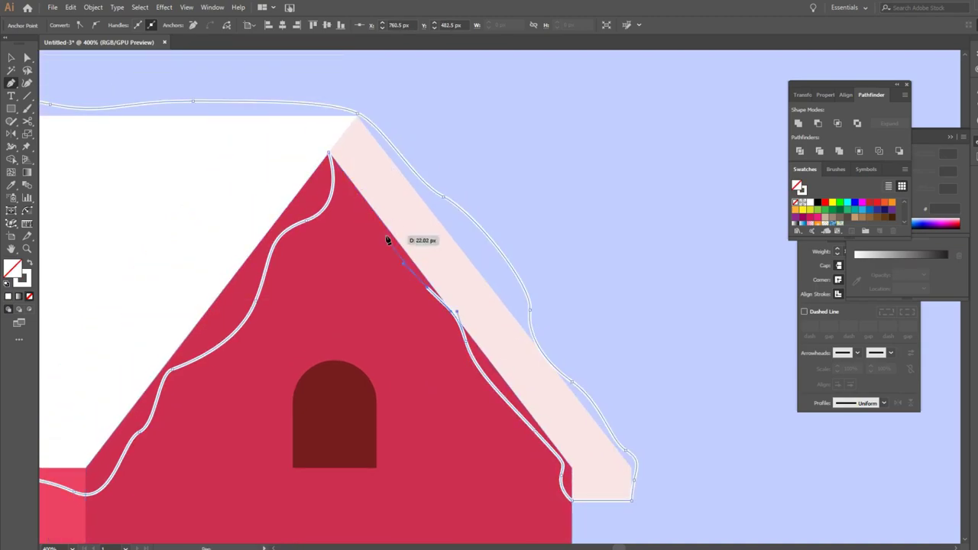
drag(356, 185, 320, 150)
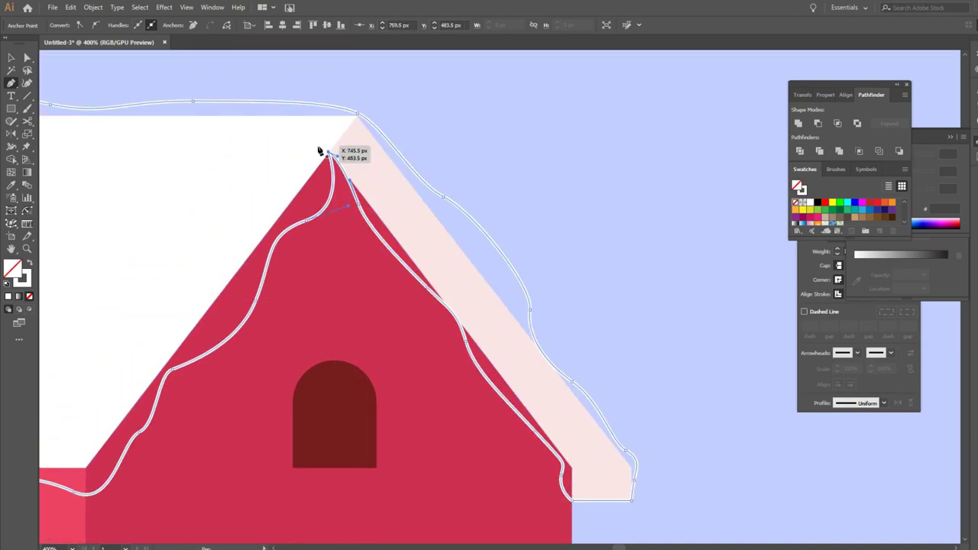
click(330, 156)
key(shift+x)
scroll(383, 218, down, 3)
- Adjust the snow cap's lower-right anchors so it drips roundly over the right eave
key(a)
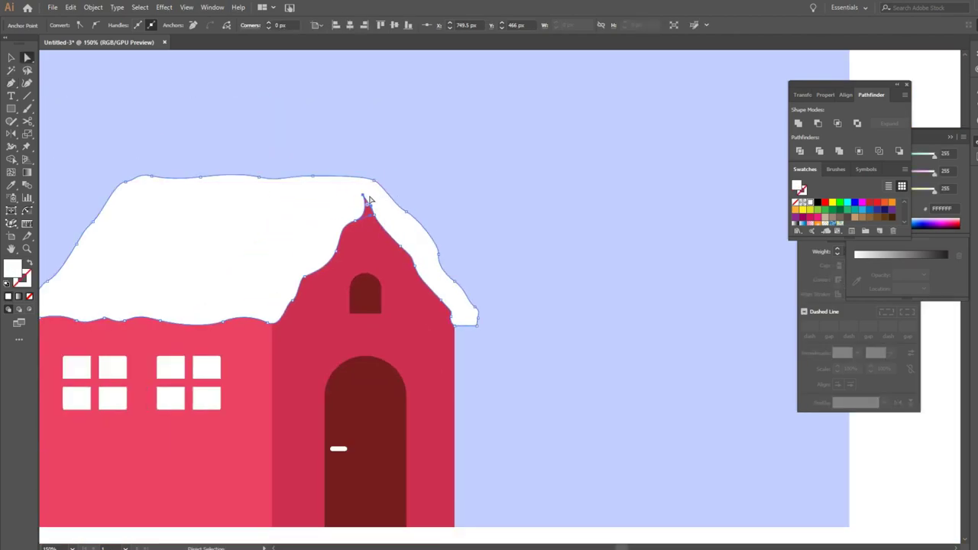
click(415, 197)
scroll(568, 389, down, 2)
scroll(443, 271, up, 3)
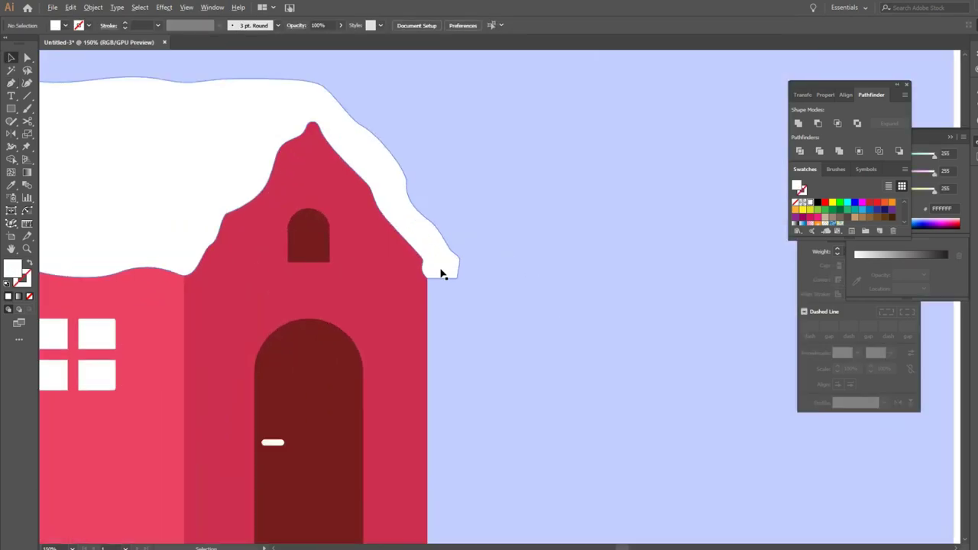
scroll(464, 284, up, 1)
click(463, 284)
scroll(450, 268, down, 3)
scroll(443, 268, up, 3)
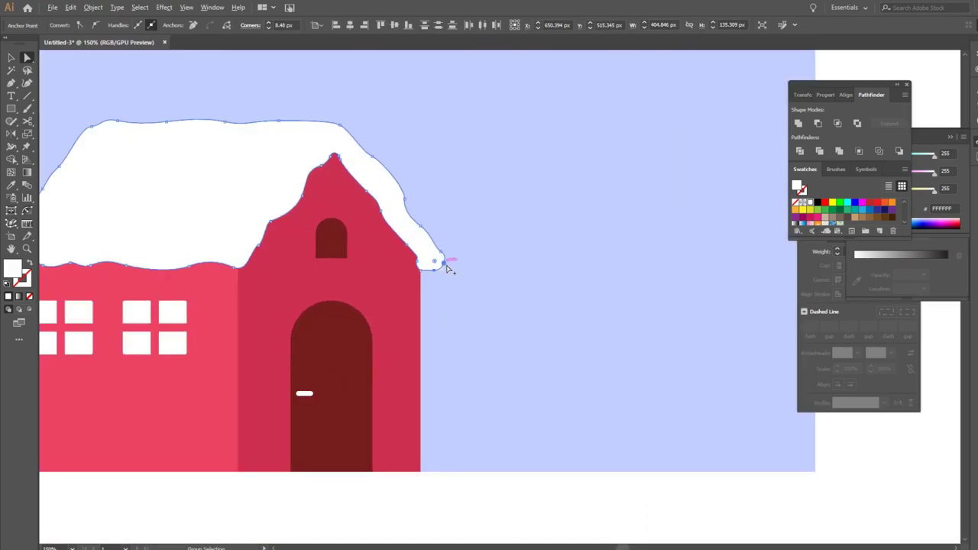
scroll(435, 276, up, 2)
click(434, 283)
scroll(433, 281, down, 3)
scroll(426, 287, up, 1)
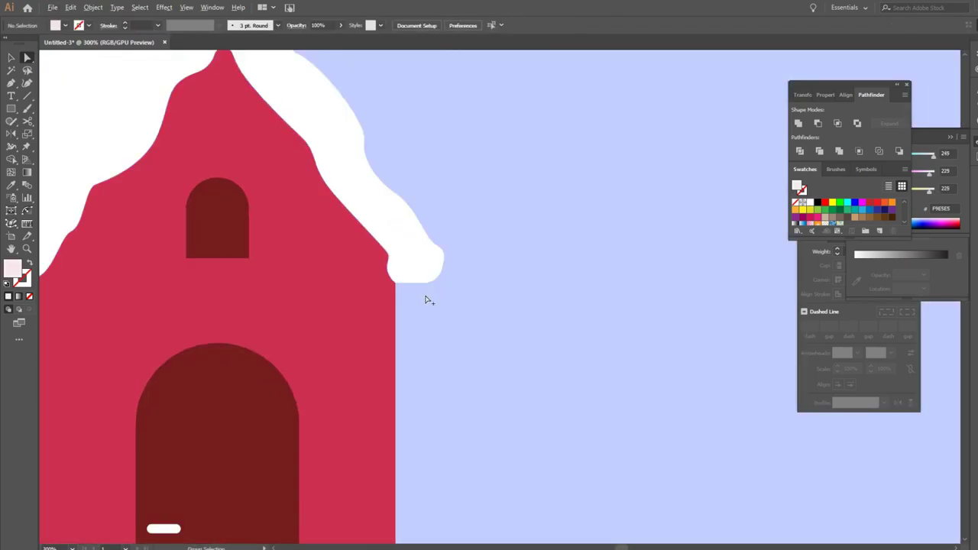
scroll(413, 343, down, 3)
scroll(382, 413, left, 2)
scroll(370, 405, left, 2)
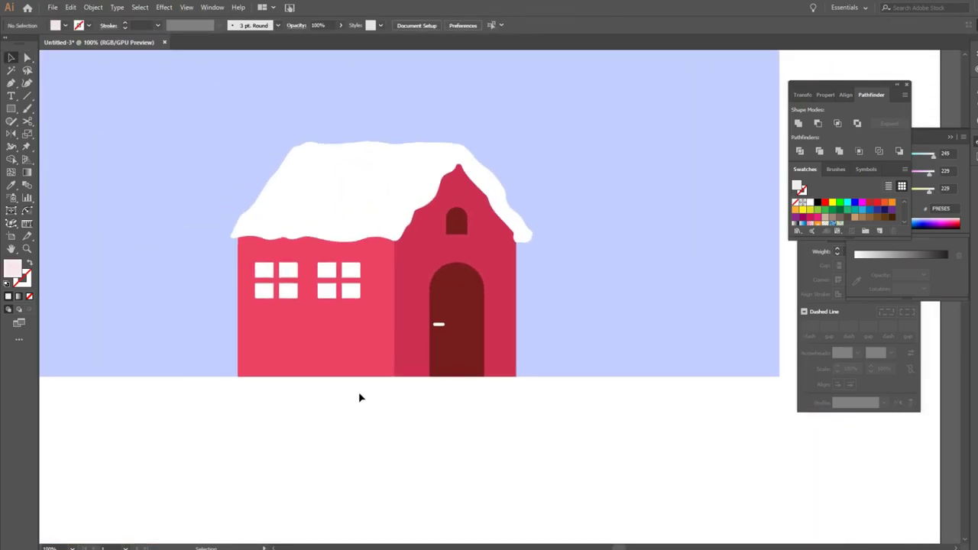
- Try a cyan fill on both window groups, undo it to keep them white, and pick the Eyedropper
click(293, 291)
shift+click(326, 290)
click(847, 202)
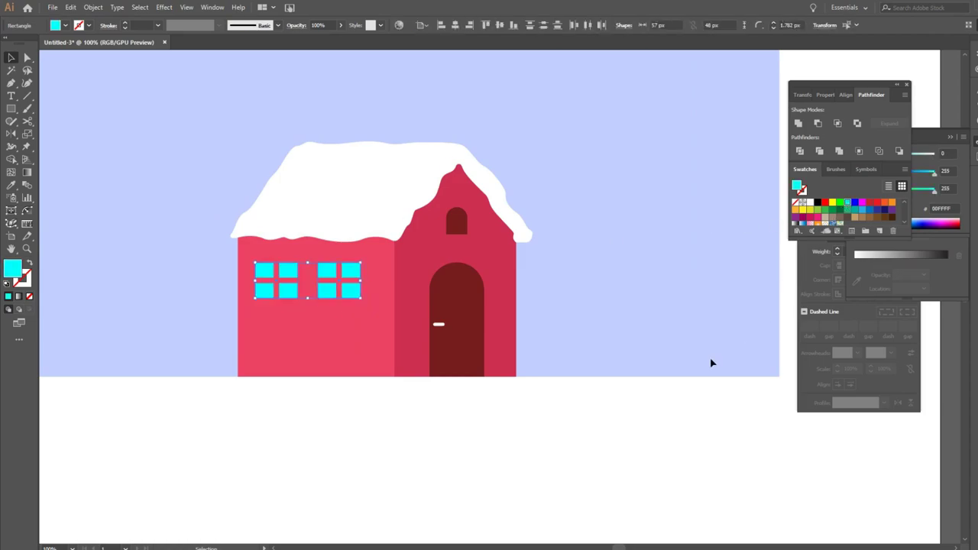
click(474, 420)
scroll(463, 423, down, 2)
scroll(444, 421, up, 1)
key(ctrl+z)
key(ctrl+z)
key(ctrl+z)
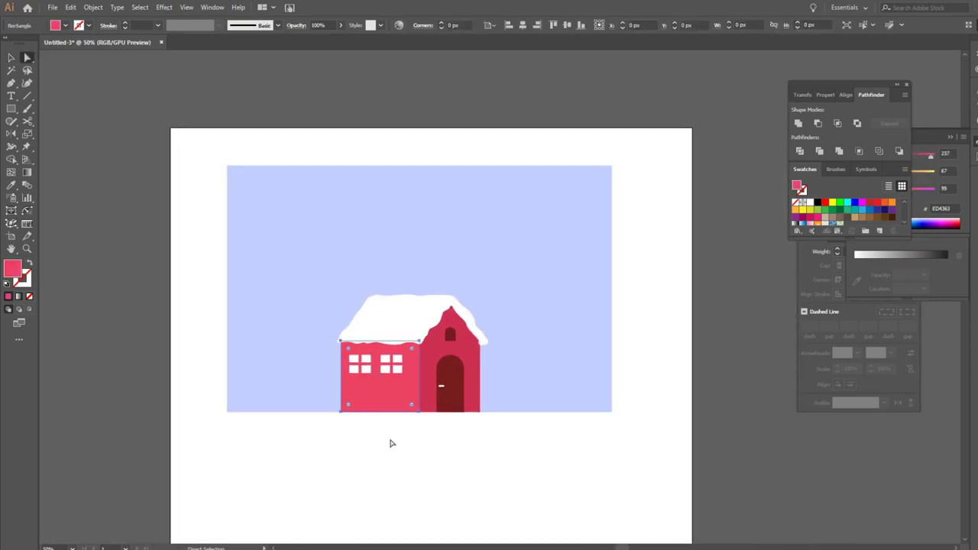
click(390, 443)
key(i)
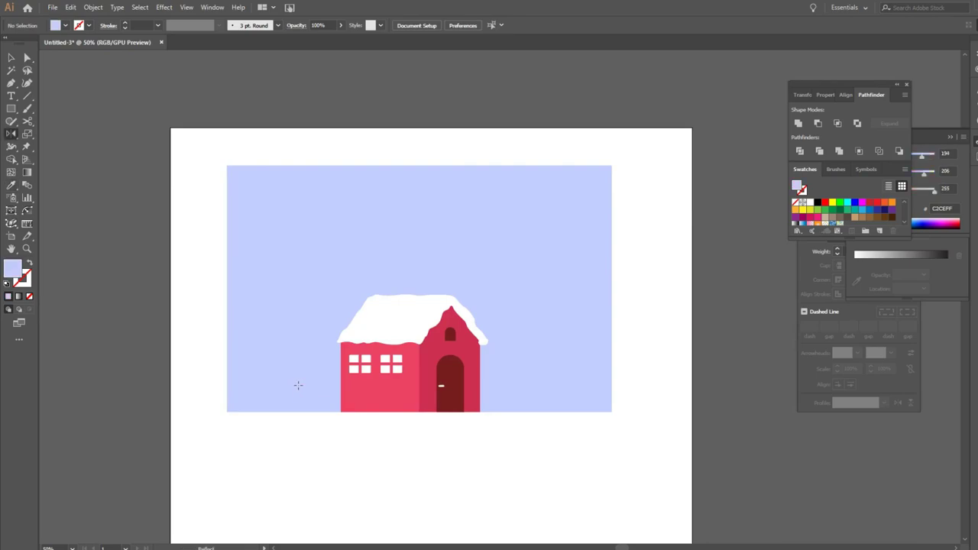
scroll(230, 344, down, 1)
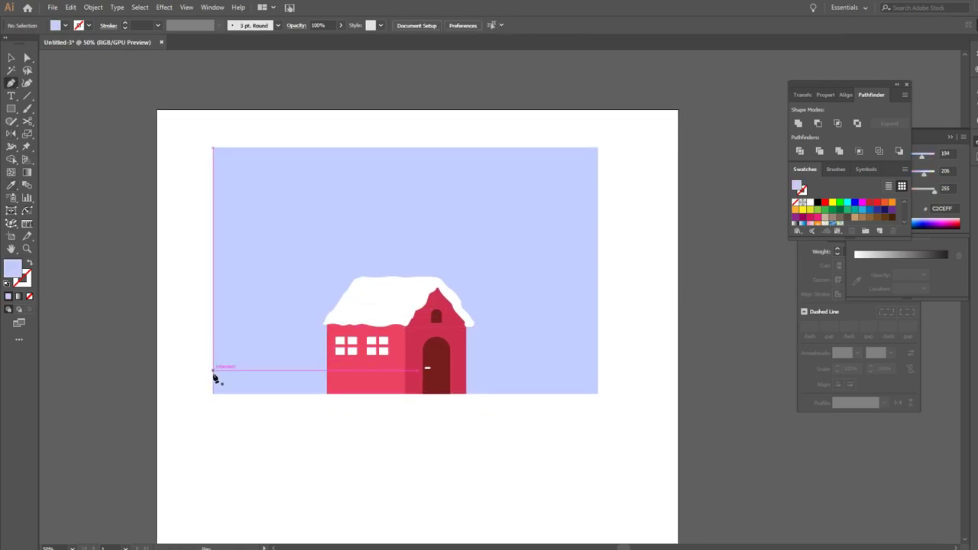
- Draw a closed, rolling hill shape along the bottom of the sky
click(213, 371)
drag(299, 369, 337, 388)
drag(408, 381, 528, 376)
click(153, 376)
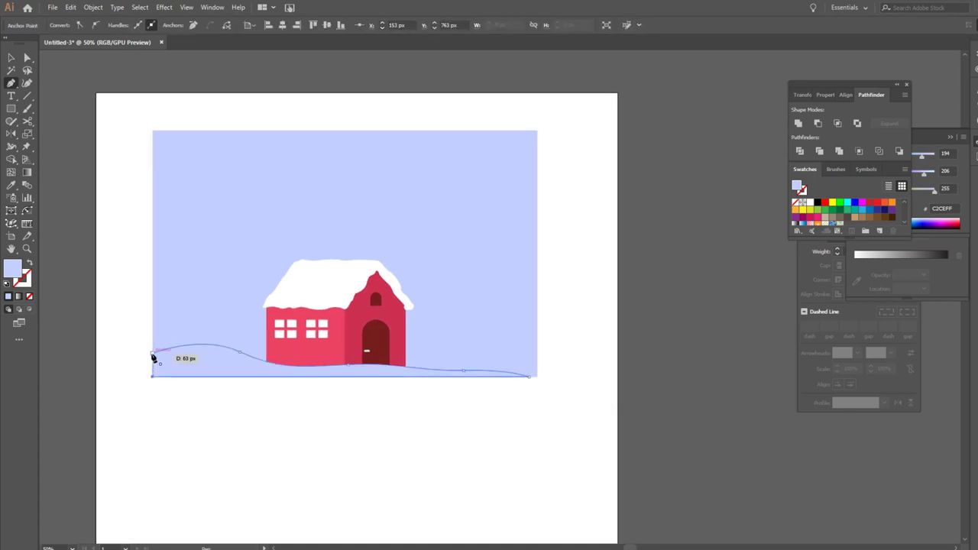
- Fill the hill with a white-to-pale-blue gradient running vertically across it
key(i)
click(205, 393)
key(ctrl+z)
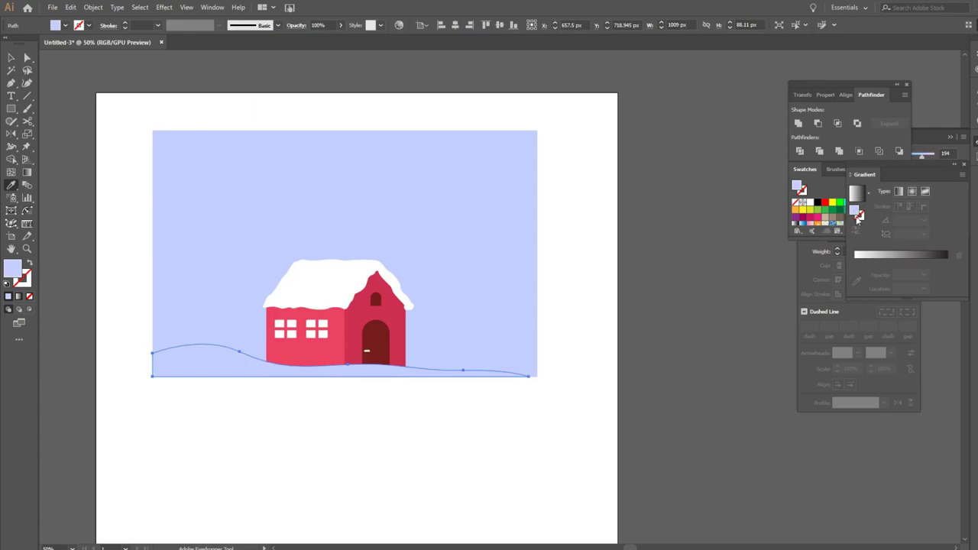
click(934, 256)
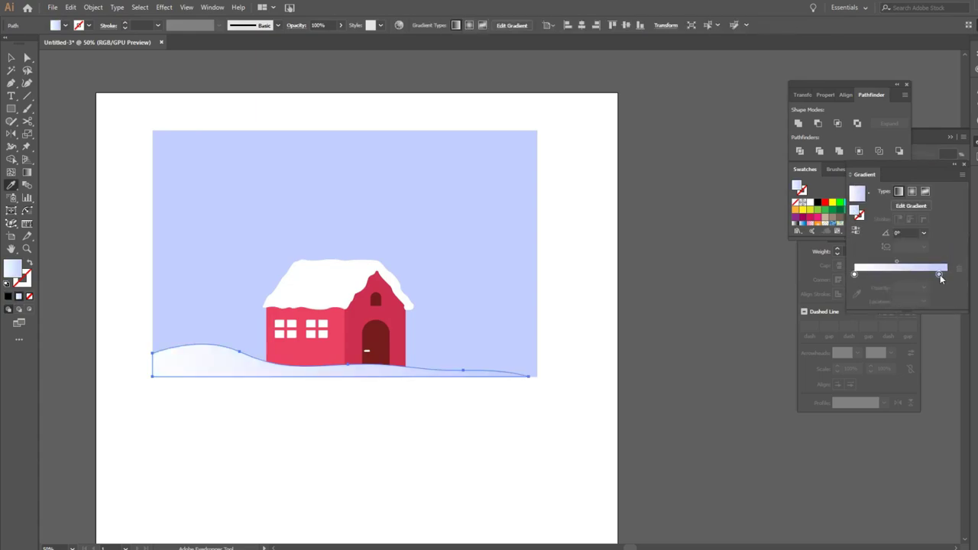
key(g)
key(ctrl+equal)
drag(334, 330, 329, 382)
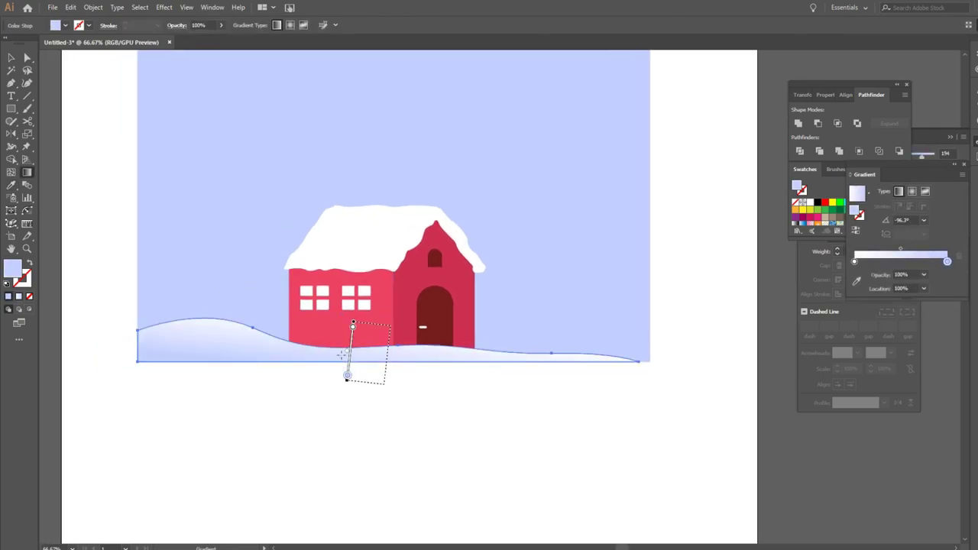
- Fit the artboard in view and re-aim the hill's gradient vertically
key(v)
click(432, 404)
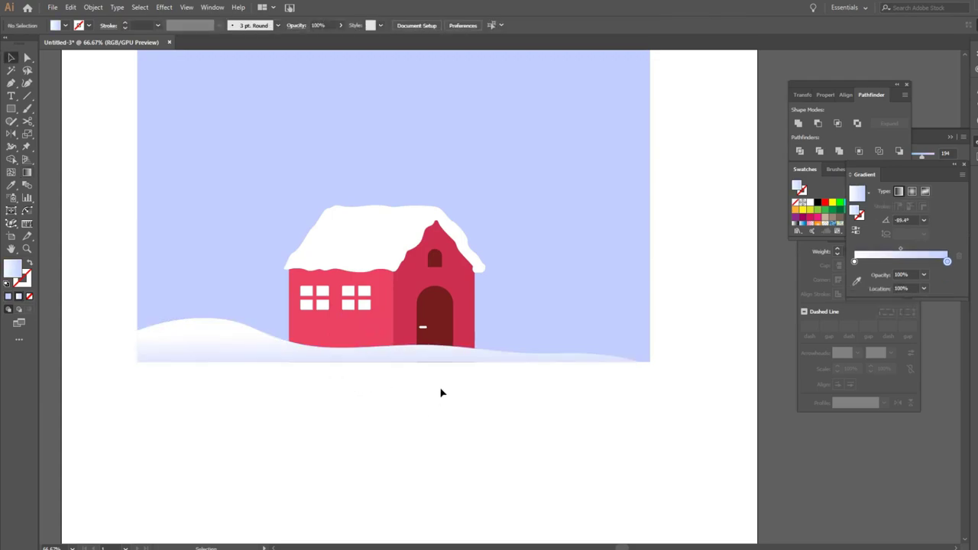
scroll(441, 393, up, 6)
key(ctrl+0)
key(ctrl+equal)
key(g)
drag(363, 326, 355, 417)
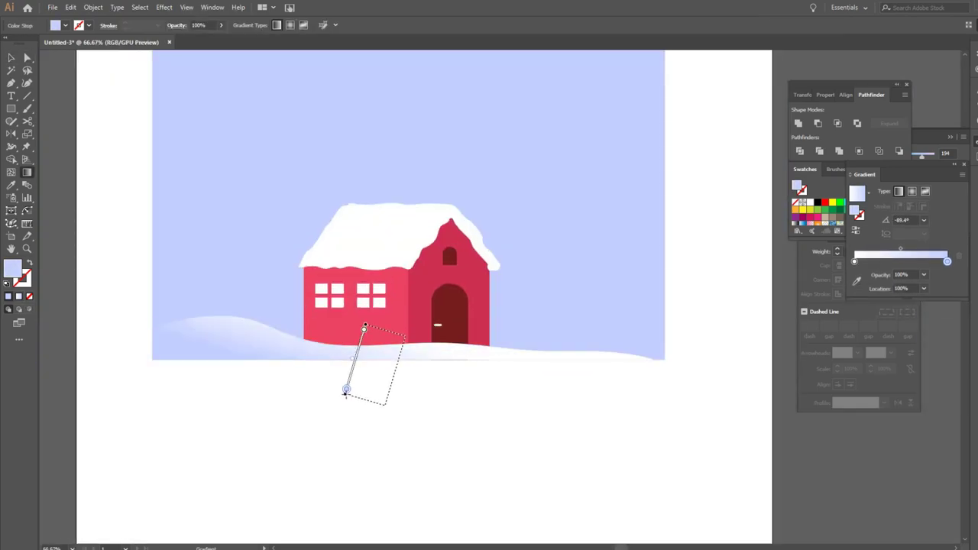
key(v)
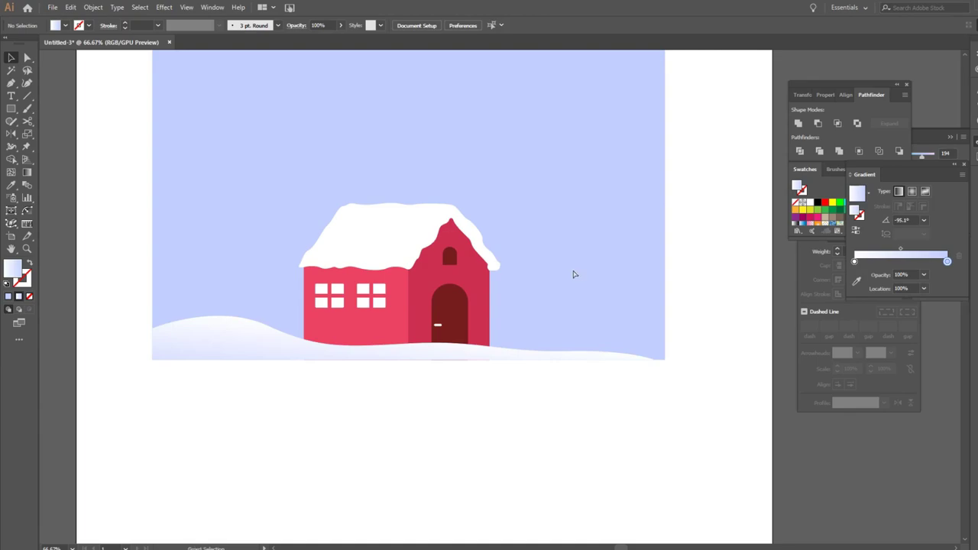
- Try moving the sky rectangle upward, undo it, and reselect the snow hill
key(ctrl+minus)
drag(582, 274, 582, 242)
key(ctrl+1)
key(ctrl+z)
key(ctrl+0)
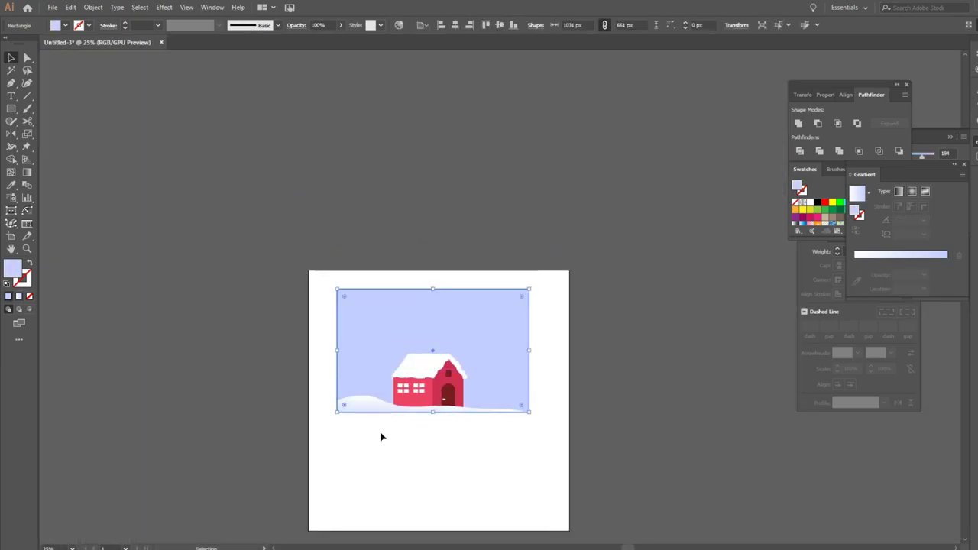
key(ctrl+equal)
key(ctrl+equal)
key(a)
click(351, 378)
key(p)
scroll(285, 334, right, 3)
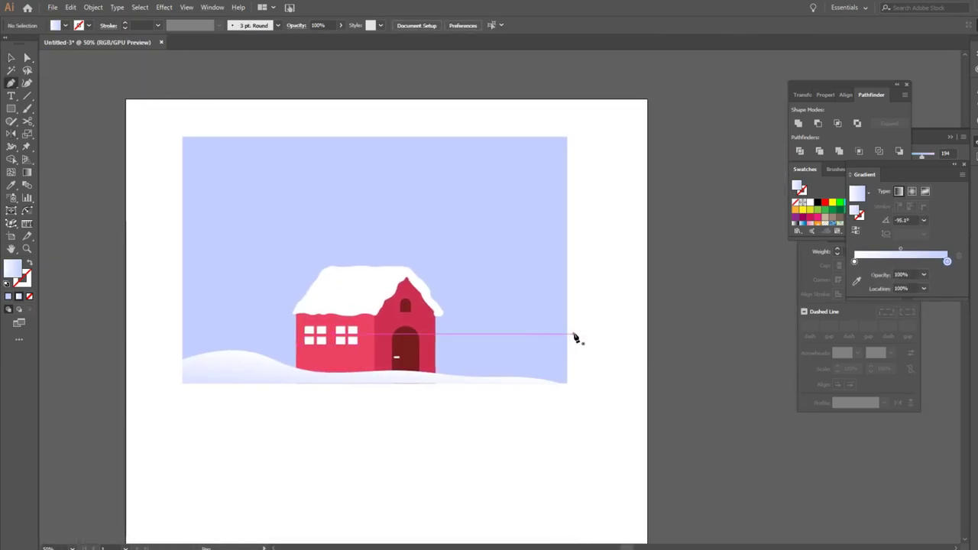
- Draw a closed second hill from the sky's right edge curving left toward the house, then deselect
click(574, 334)
drag(489, 333, 450, 345)
drag(348, 366, 270, 363)
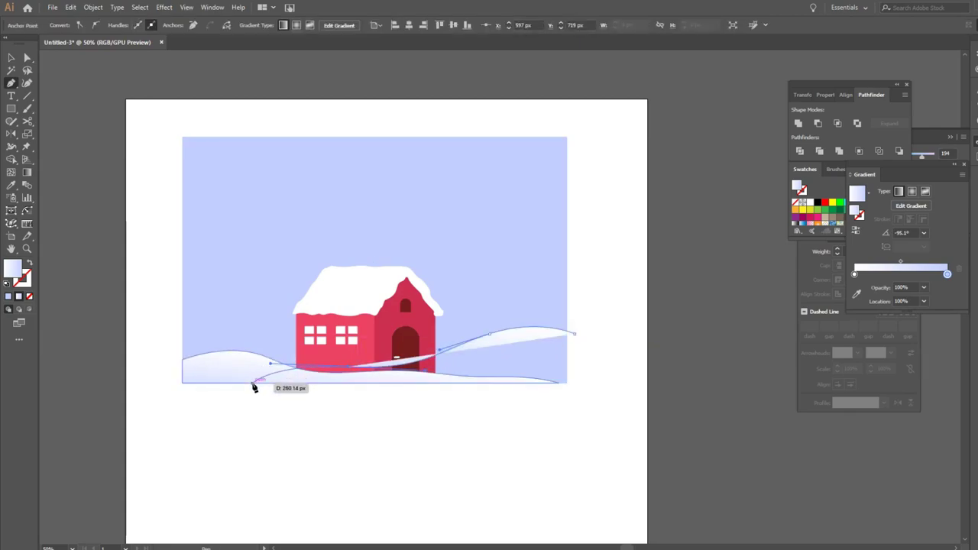
click(252, 382)
click(574, 384)
click(574, 334)
key(v)
click(447, 338)
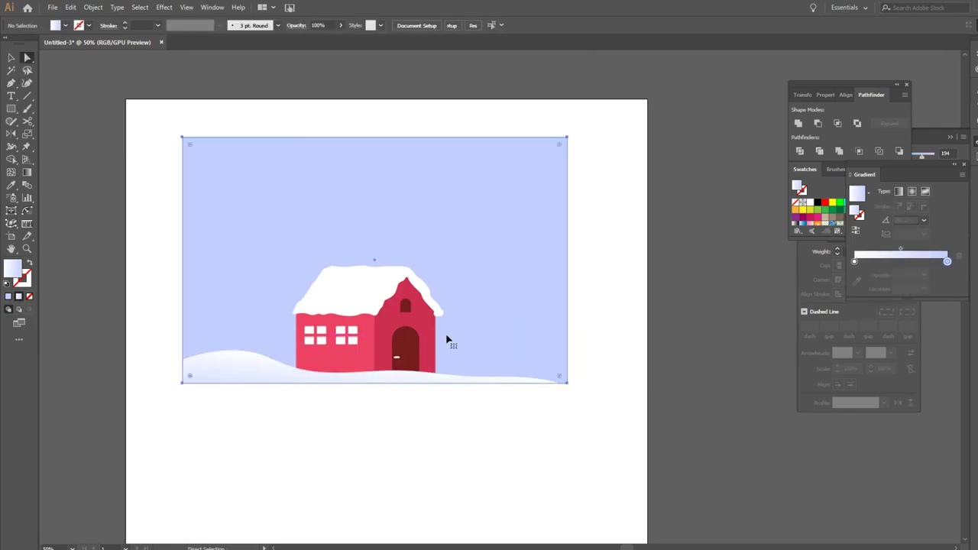
click(454, 421)
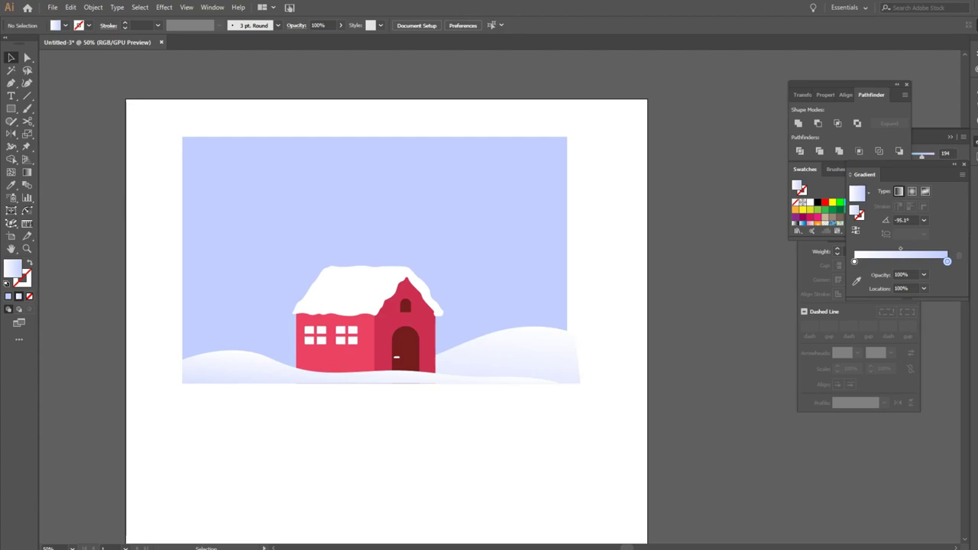
- Draw a narrow orange fence board below the windows and pull its top into a pointed picket tip
scroll(320, 373, up, 4)
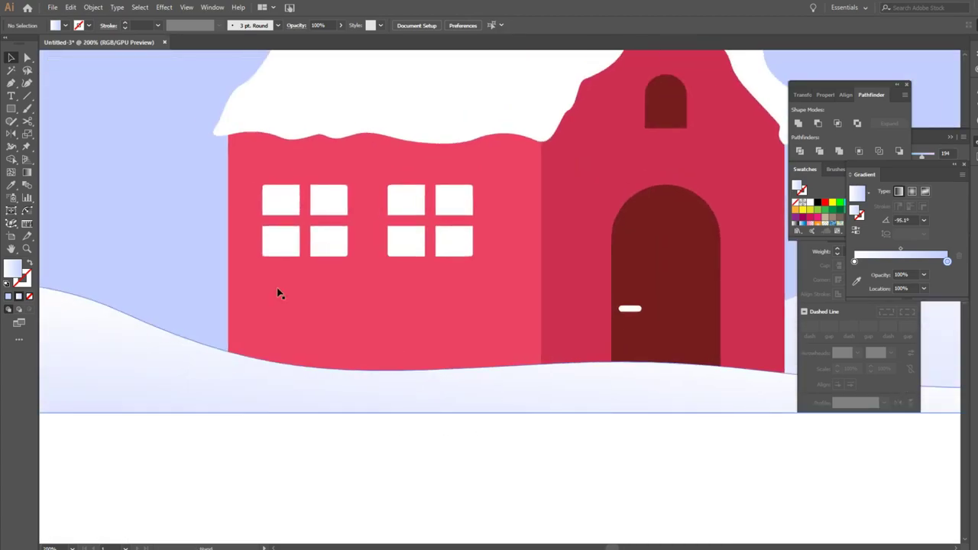
click(11, 110)
drag(291, 397, 291, 397)
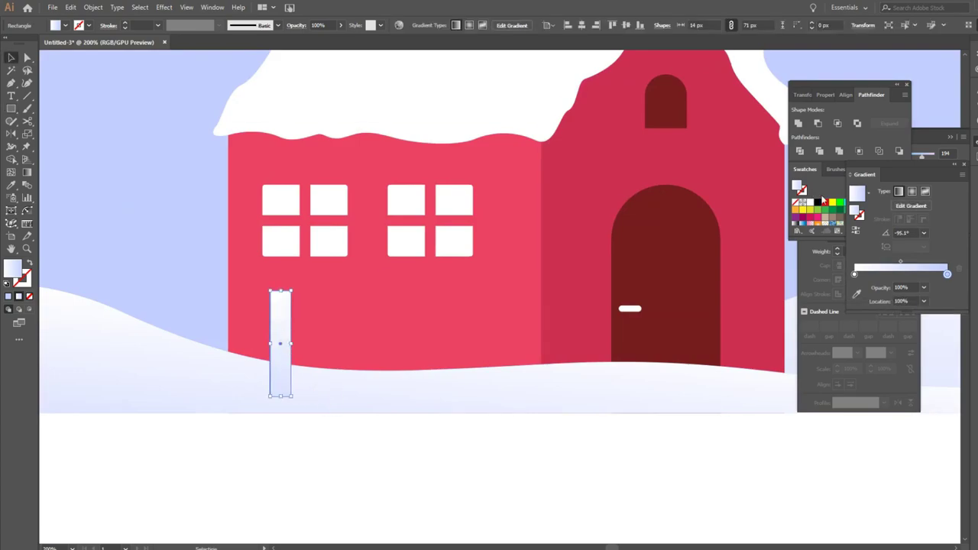
click(797, 209)
key(a)
click(324, 445)
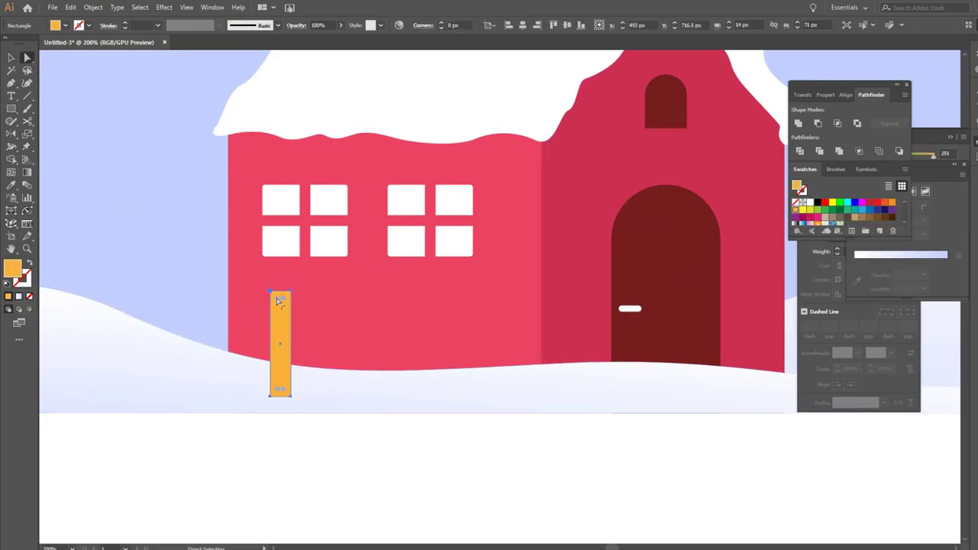
click(280, 291)
drag(280, 285, 279, 283)
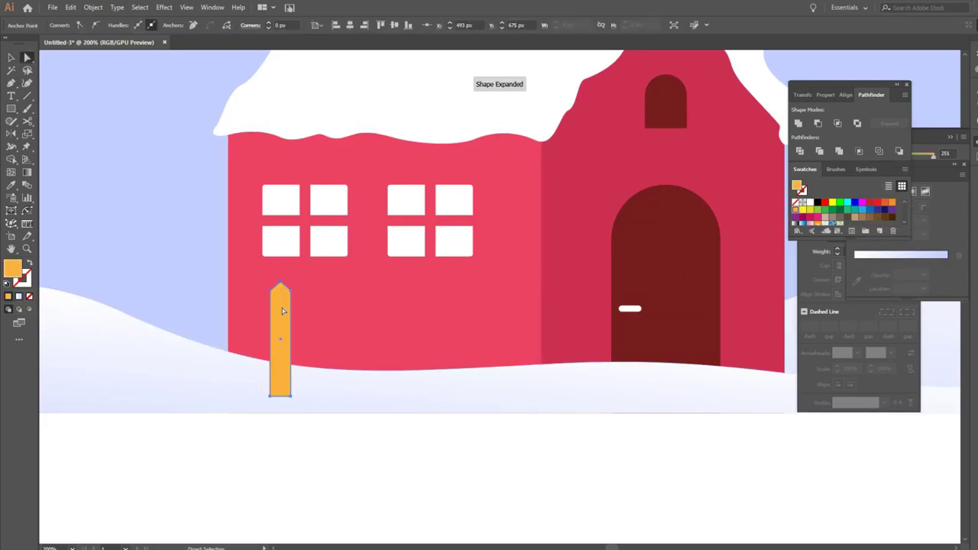
key(v)
click(275, 375)
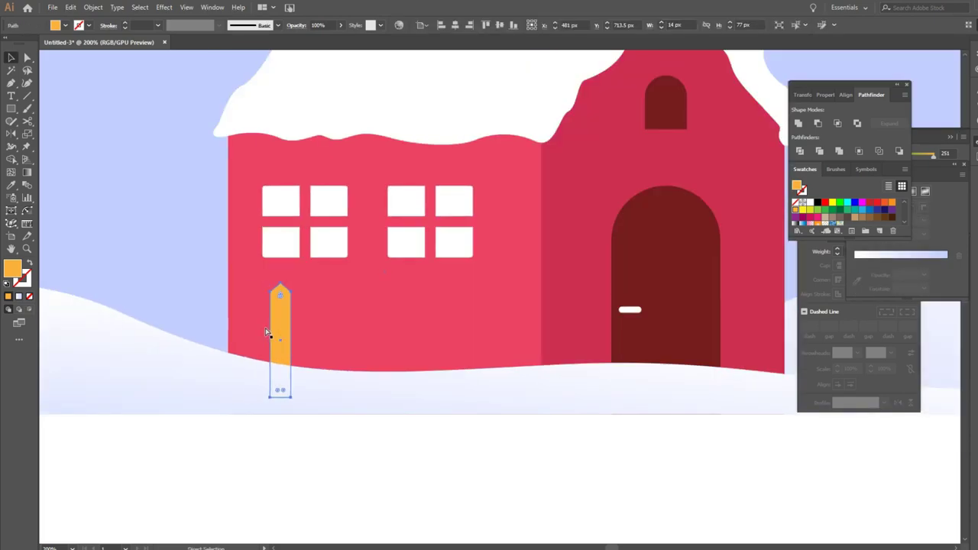
- Bring the picket in front of the snow and duplicate it rightward into a row of pickets
key(ctrl+shift+bracketleft)
click(312, 443)
key(ctrl+z)
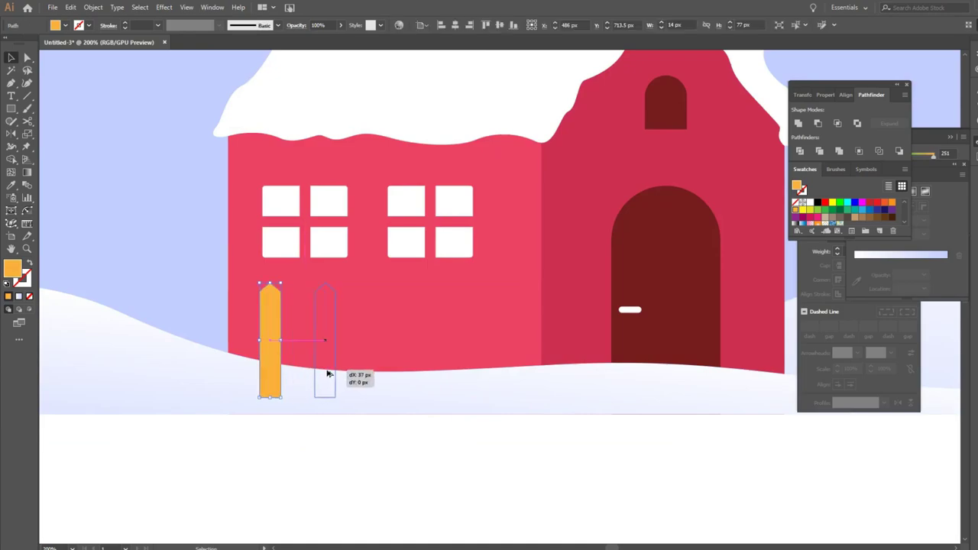
drag(277, 375, 319, 374)
key(ctrl+z)
drag(271, 304, 314, 304)
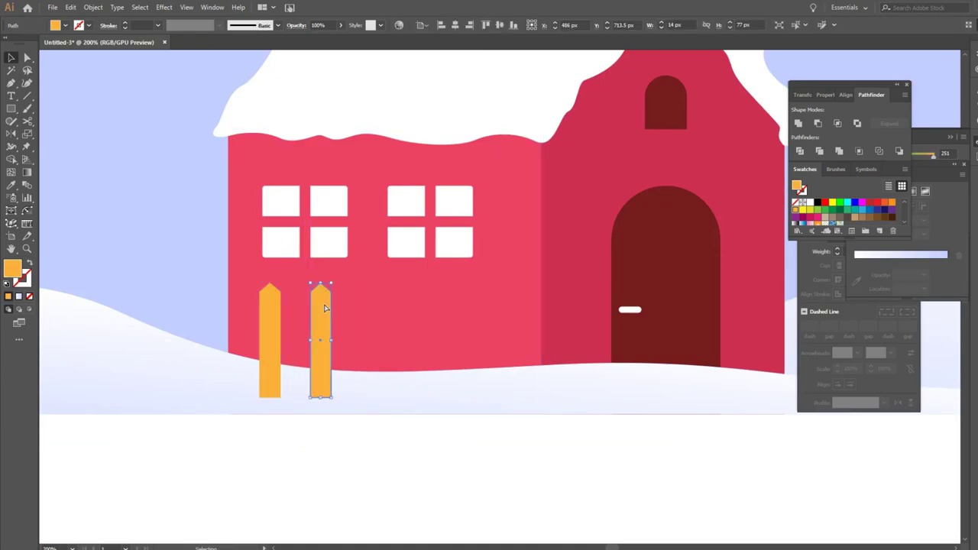
key(ctrl+d)
key(ctrl+1)
key(ctrl+d)
key(v)
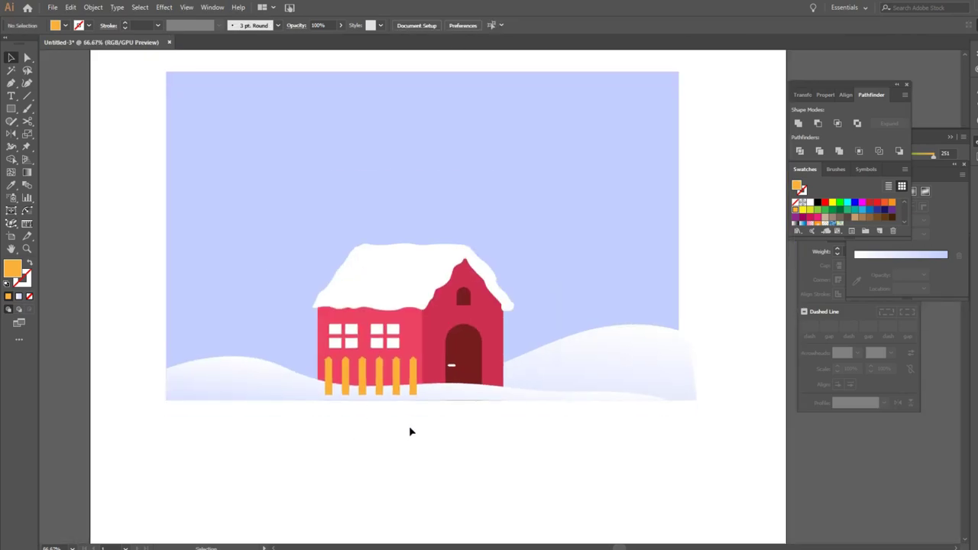
- Shift the pickets slightly left and Alt-drag a copy of the group right of the house
alt+scroll(394, 413, up, 3)
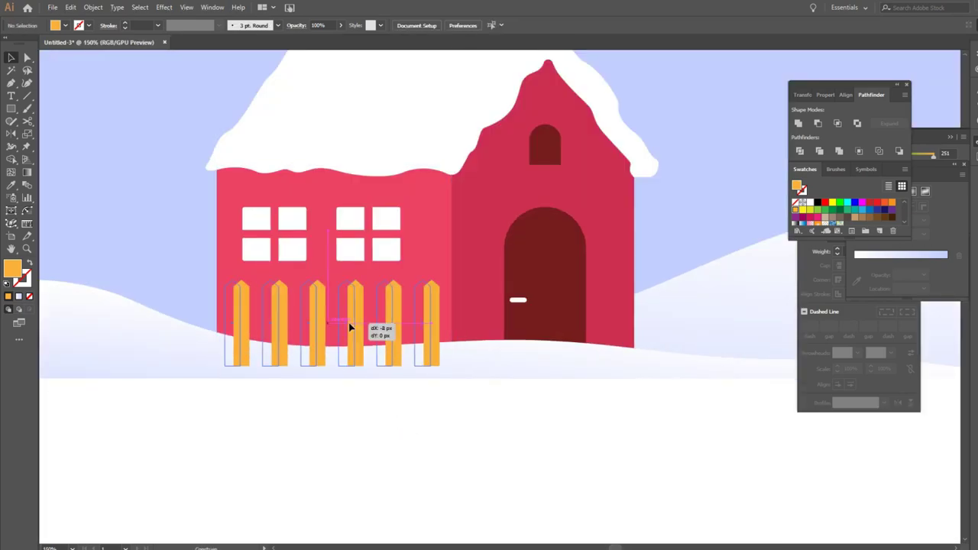
drag(350, 327, 343, 327)
click(346, 424)
scroll(352, 388, right, 5)
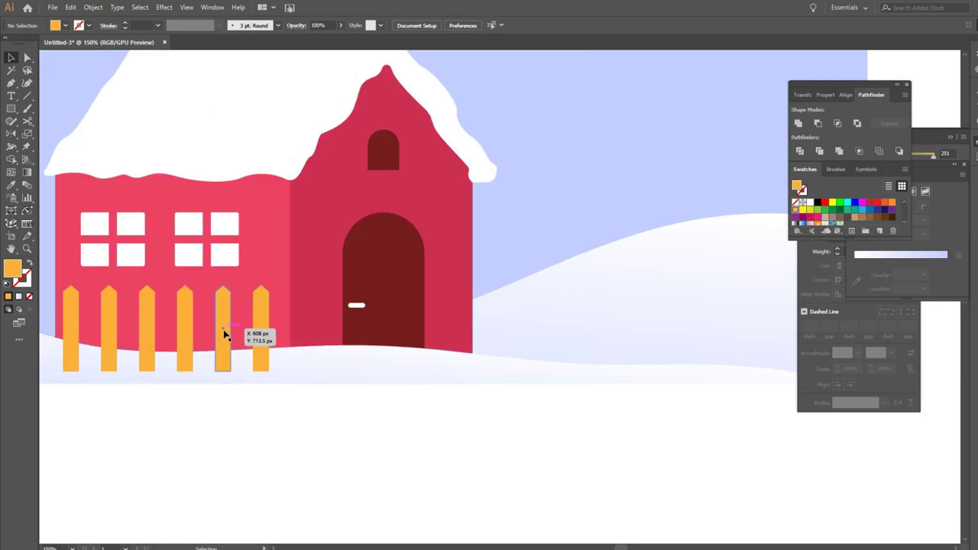
mouse_move(224, 334)
mouse_down()
mouse_move(519, 334)
mouse_move(530, 345)
mouse_up()
key(ctrl+])
- Add extra copied pickets at the left end of the fence with Ctrl+D
alt+scroll(489, 454, down, 2)
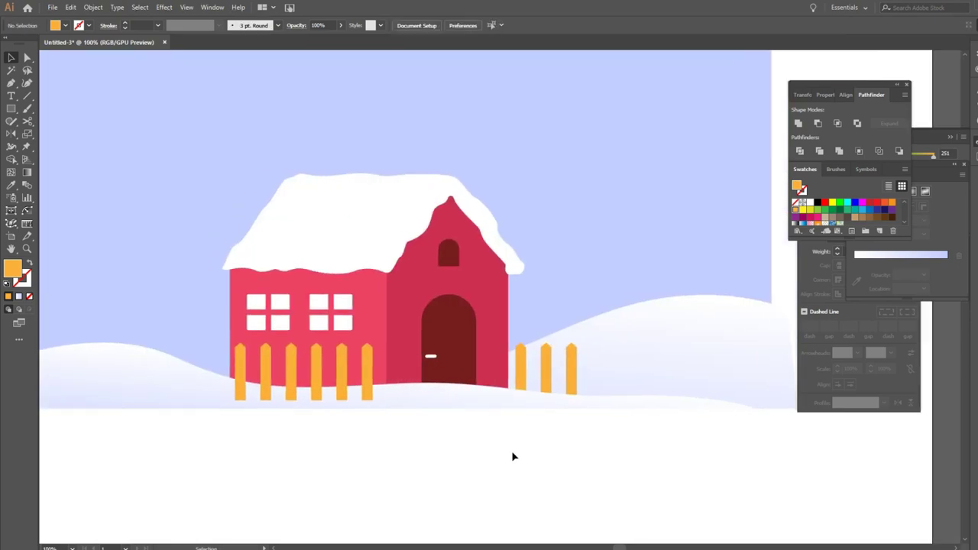
alt+scroll(277, 372, up, 2)
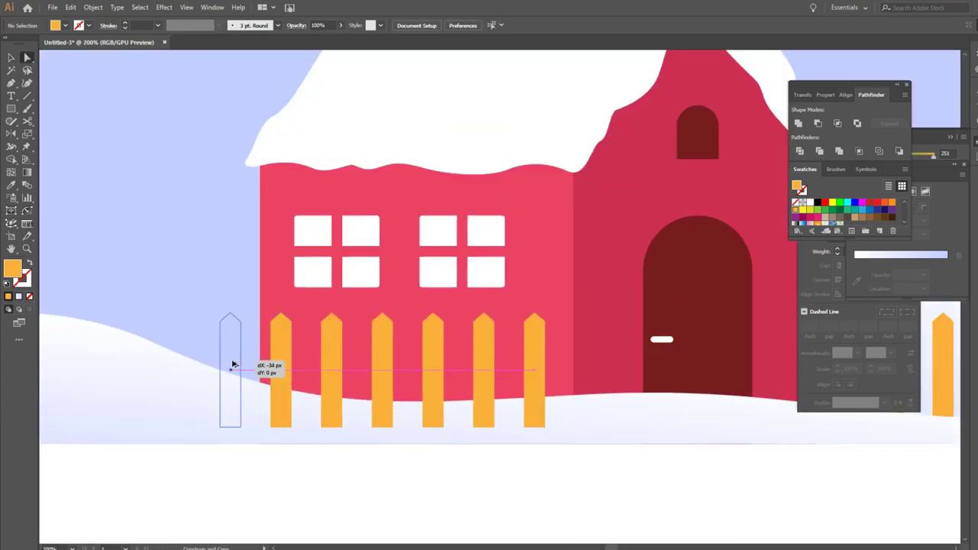
drag(232, 364, 233, 367)
key(ctrl+d)
alt+scroll(250, 439, down, 3)
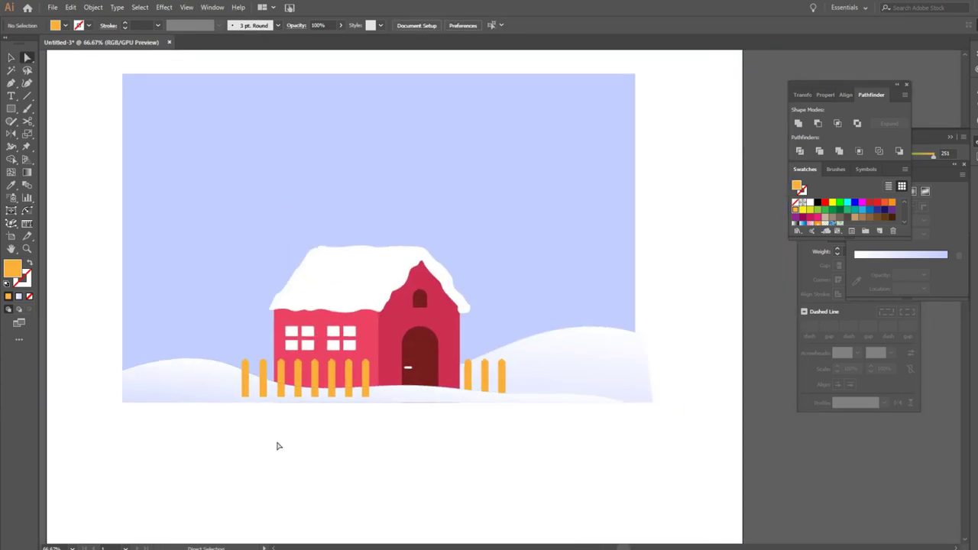
click(260, 431)
alt+scroll(256, 409, up, 1)
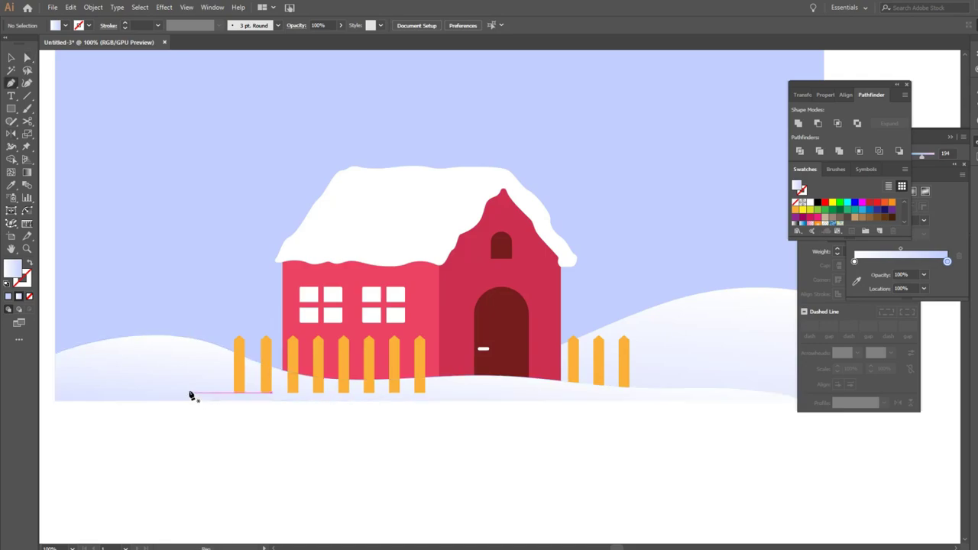
- Draw a closed snow bank shape along the base of the fence
click(157, 402)
click(348, 384)
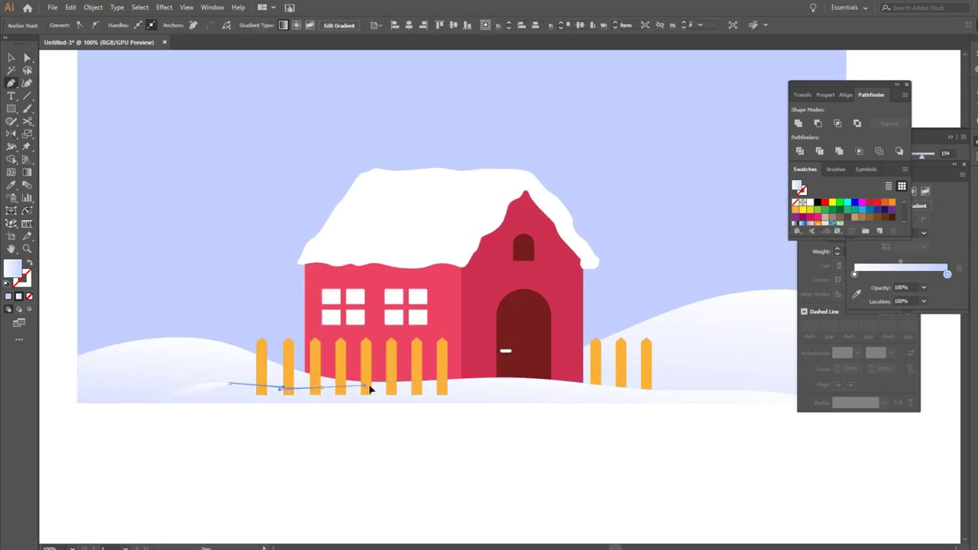
alt+scroll(421, 391, up, 3)
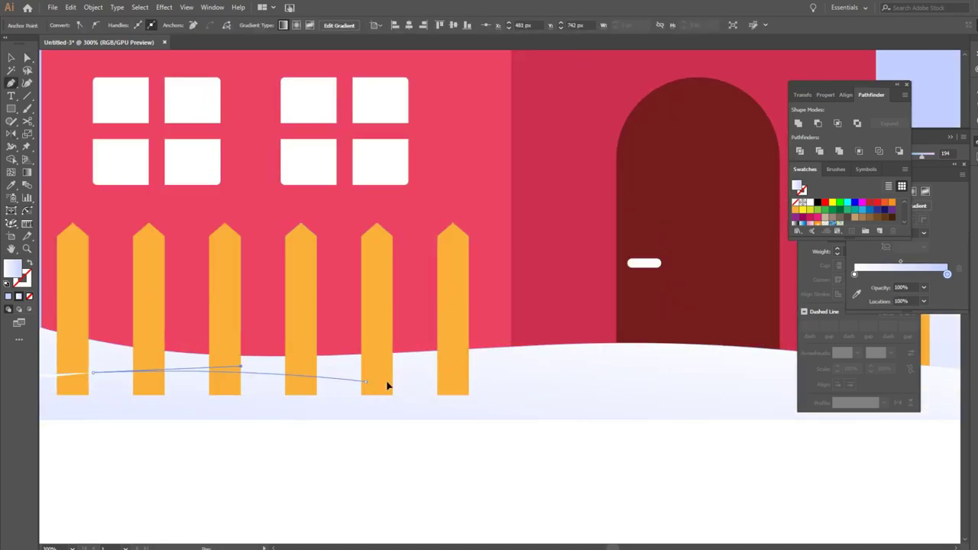
drag(544, 401, 558, 418)
scroll(649, 405, right, 2)
click(616, 388)
alt+scroll(616, 388, down, 1)
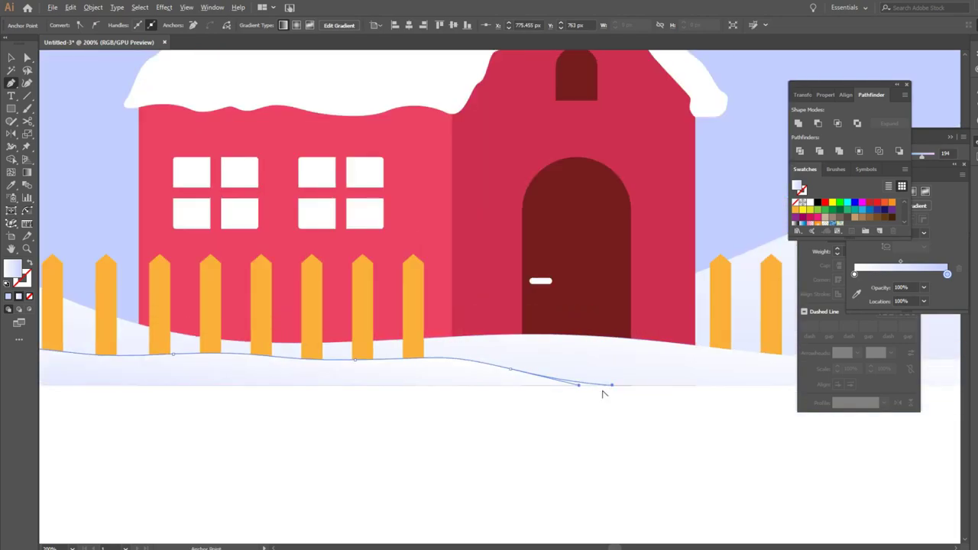
scroll(397, 386, left, 4)
click(172, 374)
- Fill the snow bank with a pale gradient running top to bottom
key(g)
drag(555, 328, 545, 458)
drag(528, 339, 519, 393)
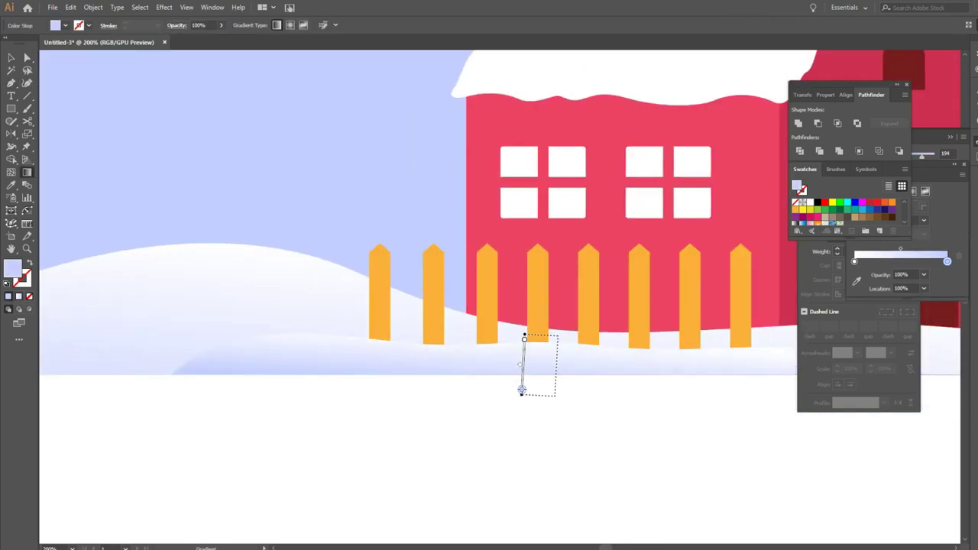
key(v)
click(462, 421)
alt+scroll(462, 421, down, 2)
scroll(445, 426, right, 2)
alt+scroll(445, 425, down, 1)
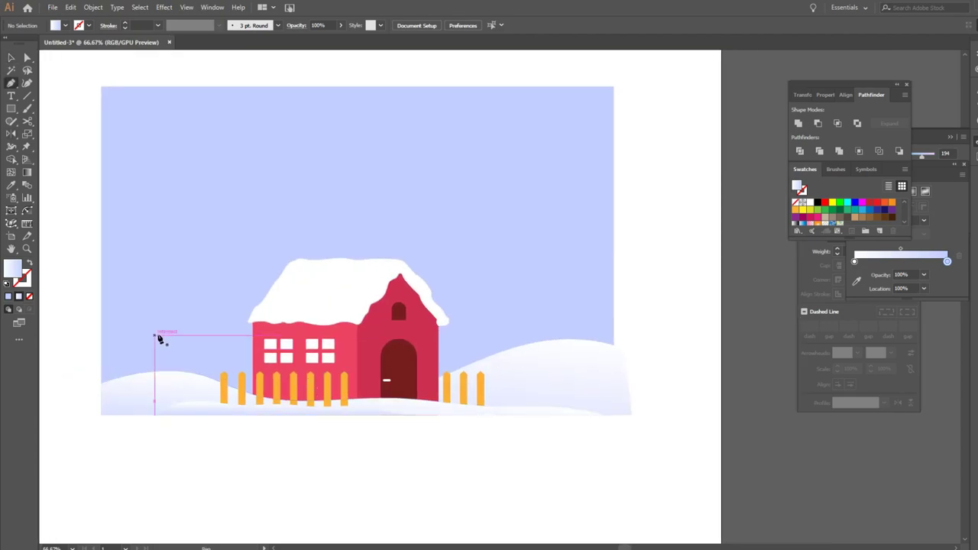
- Draw a rolling snowdrift outline from the left edge to past the house
click(91, 310)
drag(176, 316, 259, 364)
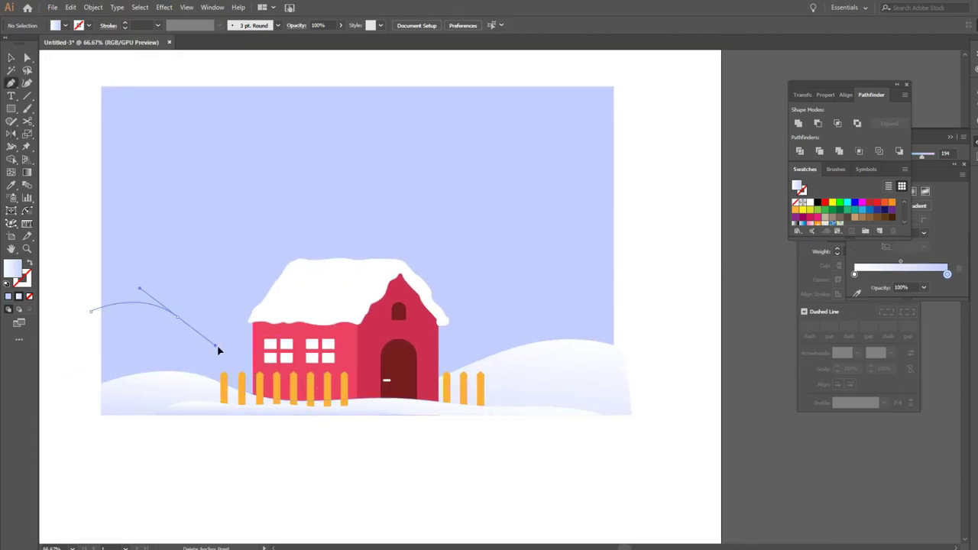
drag(395, 366, 440, 374)
drag(483, 350, 527, 360)
drag(594, 367, 617, 371)
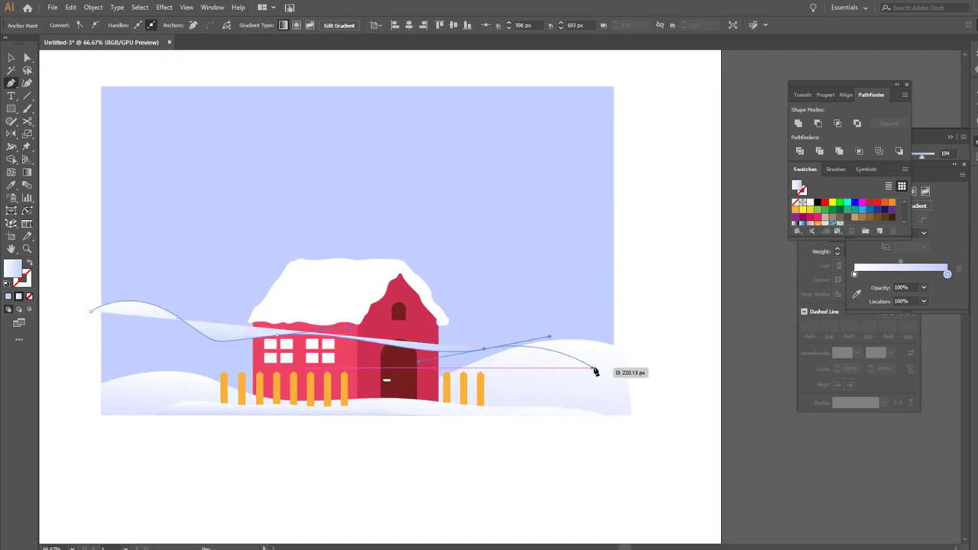
scroll(618, 371, left, 2)
click(443, 401)
drag(139, 397, 140, 384)
click(206, 334)
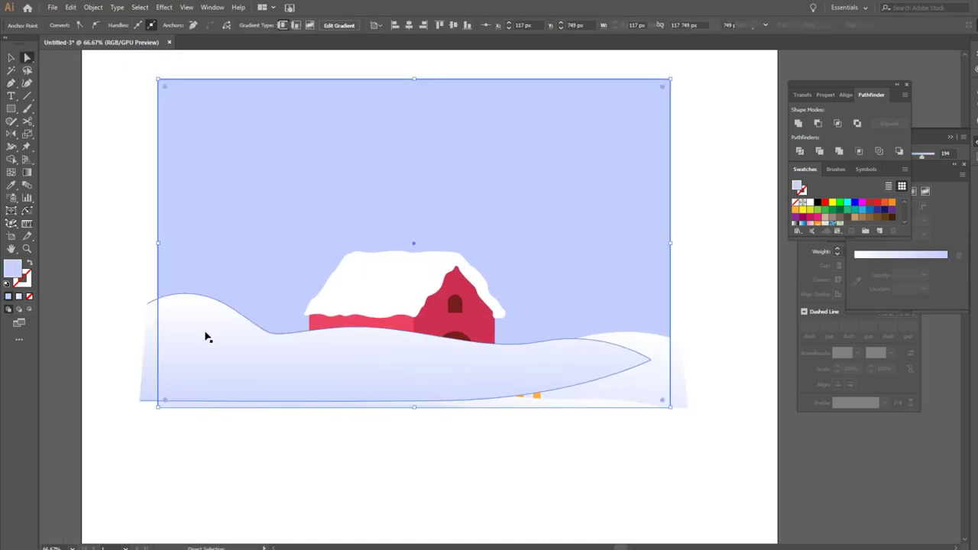
- Send the snowdrift behind the house and fence, cropping it to the artboard
click(818, 123)
key(ctrl+[)
key(ctrl+[)
click(439, 445)
click(260, 367)
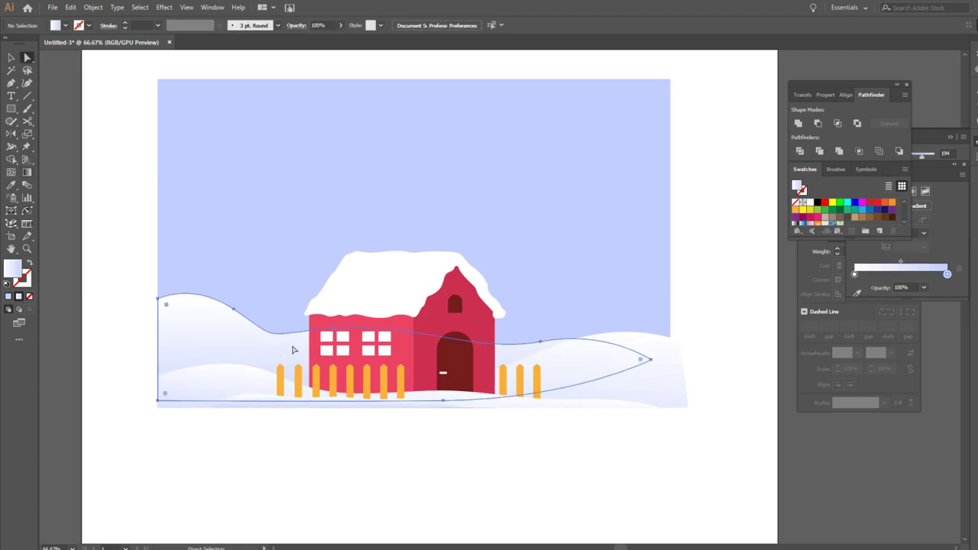
- Give the snowdrift a vertical gradient and zoom out to see the scene
key(g)
drag(319, 324, 307, 414)
key(v)
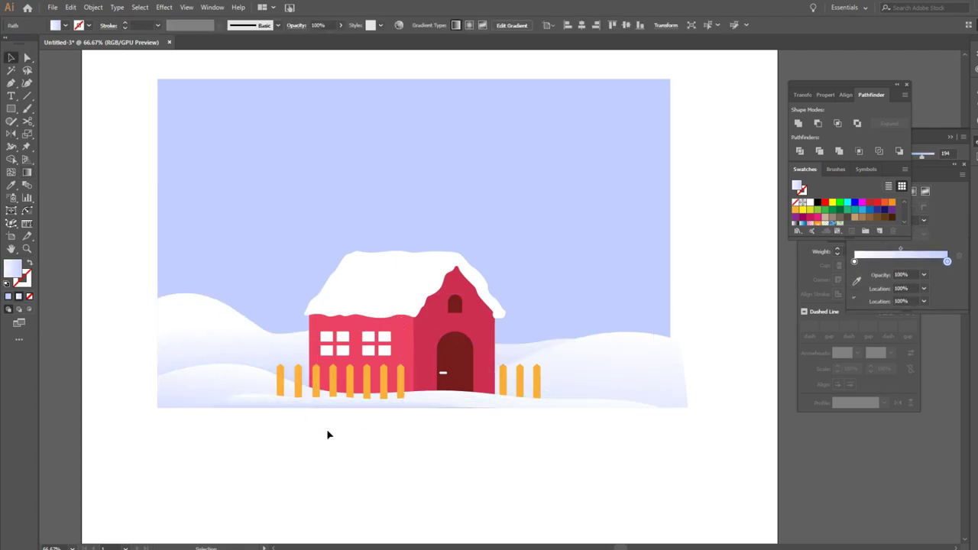
key(ctrl+minus)
click(517, 353)
- Draw the left half of a pine tree silhouette, tip to centre-line base
scroll(518, 353, down, 1)
click(585, 333)
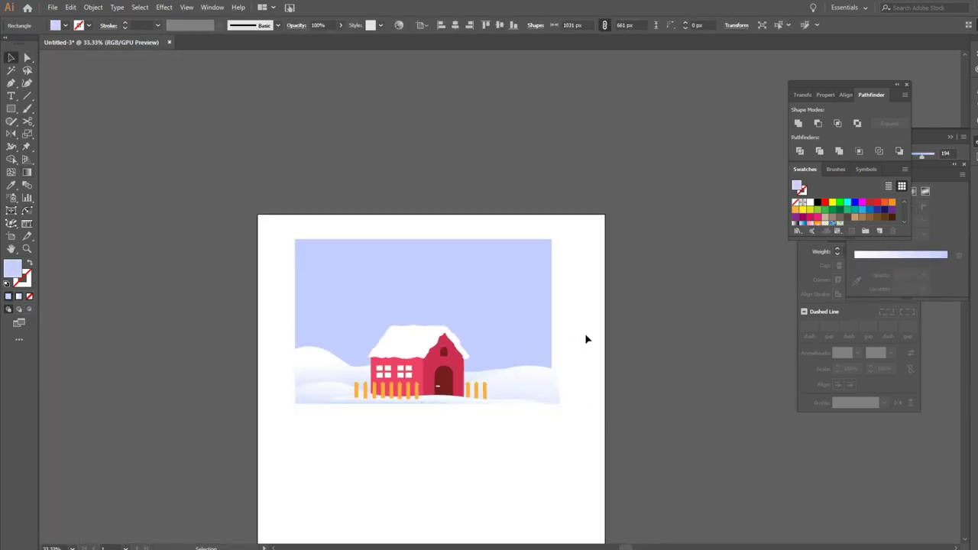
scroll(500, 421, up, 2)
drag(369, 467, 345, 489)
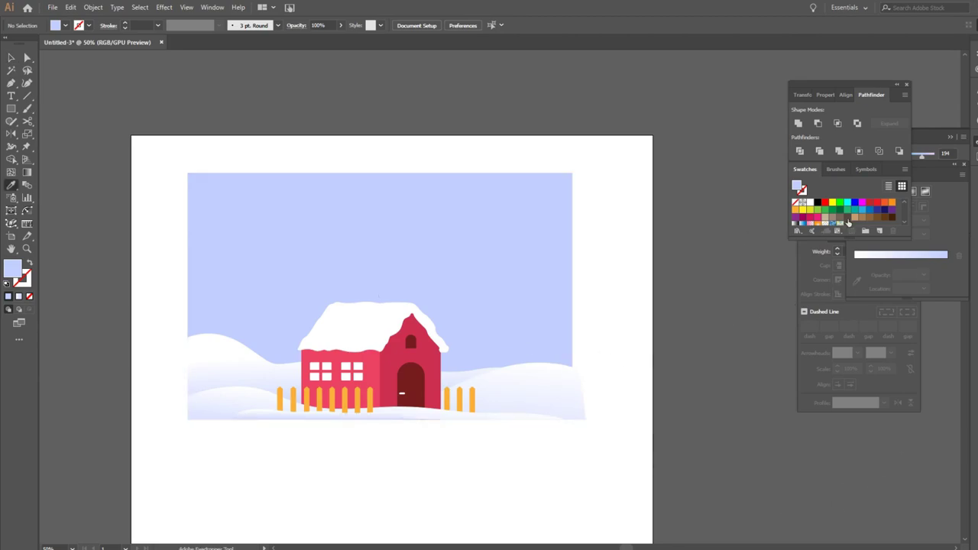
scroll(517, 252, up, 1)
click(518, 240)
scroll(515, 244, up, 1)
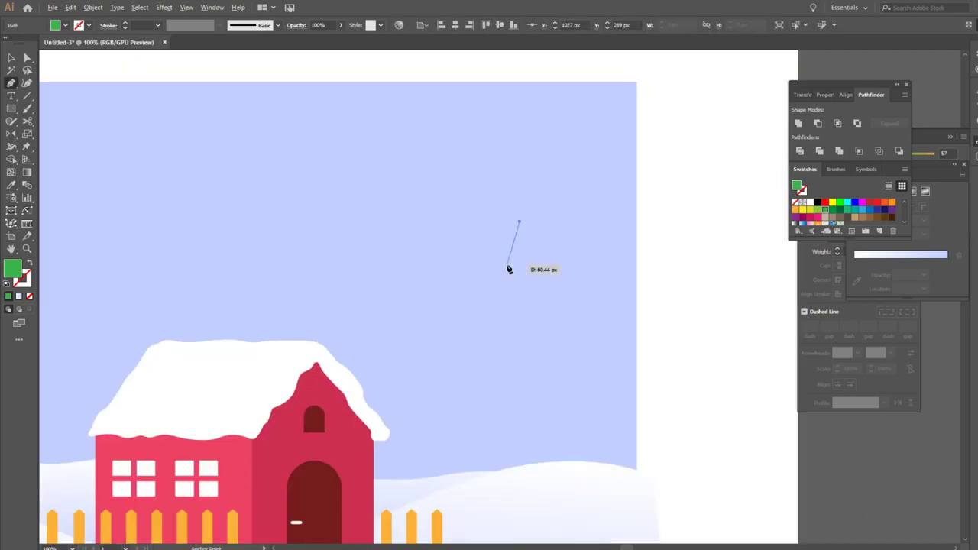
drag(488, 304, 513, 295)
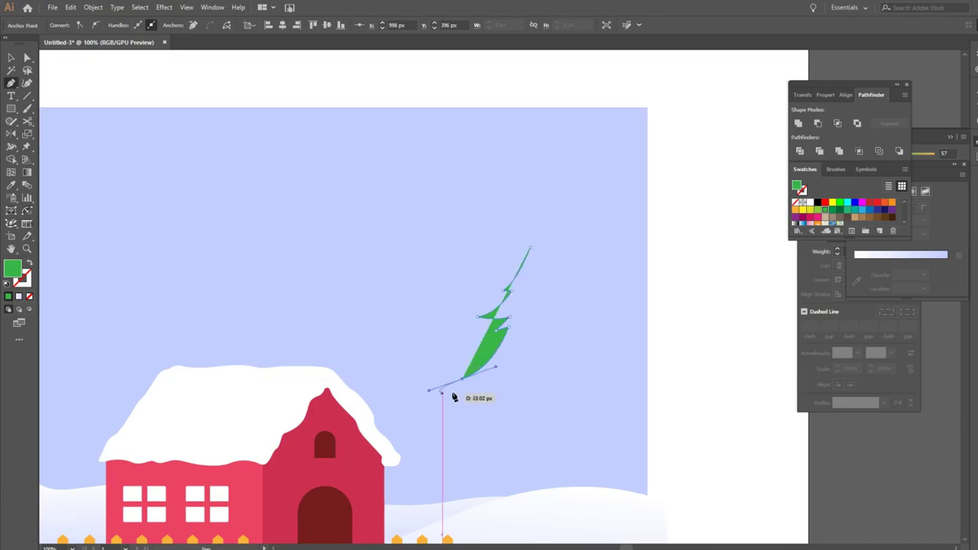
drag(509, 378, 528, 375)
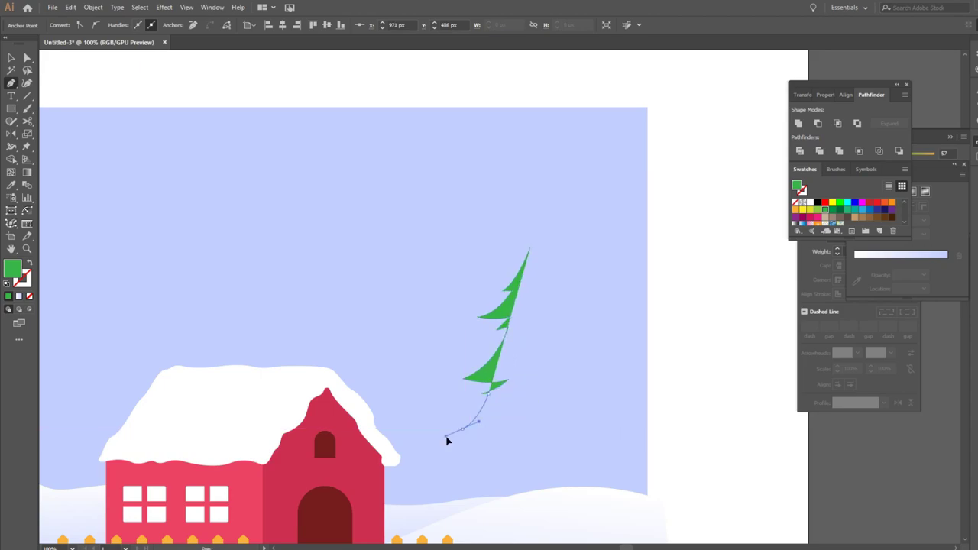
drag(422, 437, 514, 438)
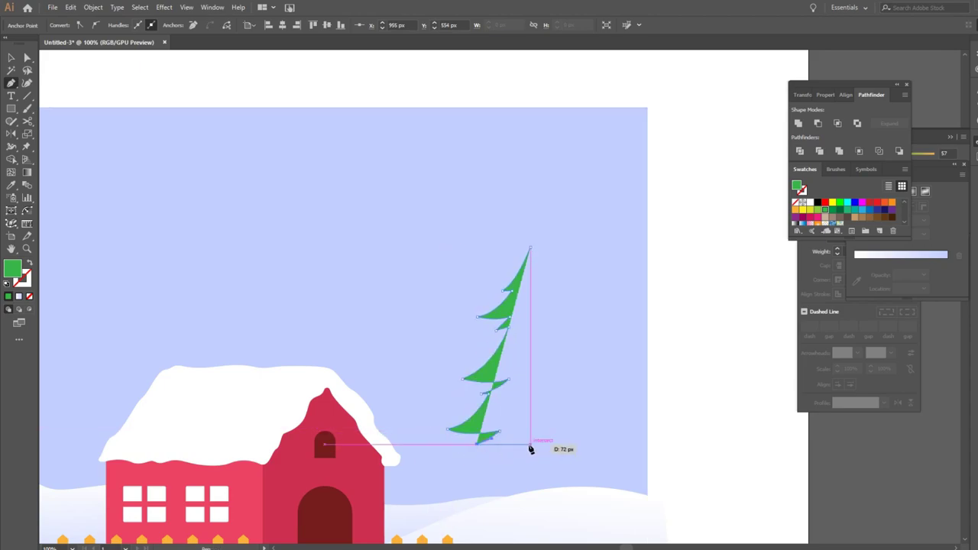
drag(529, 445, 537, 452)
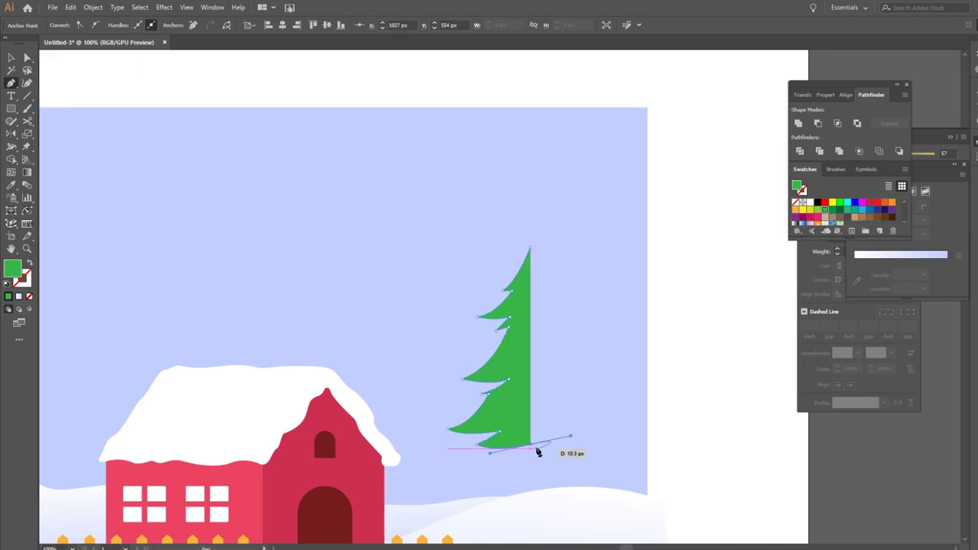
- Mirror a copy of the half tree to complete the symmetrical pine
key(v)
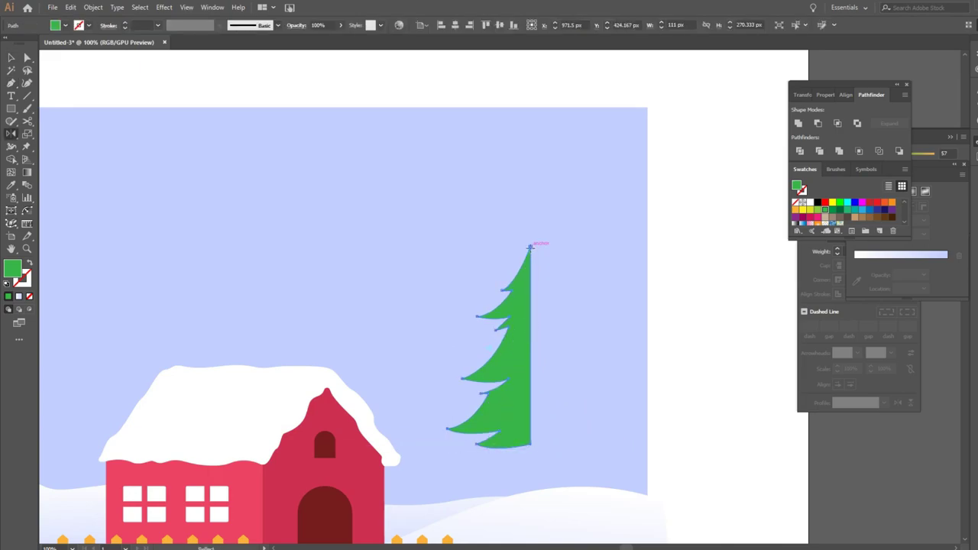
alt+click(529, 247)
click(34, 173)
- Draw a trunk rectangle under the pine tree
key(v)
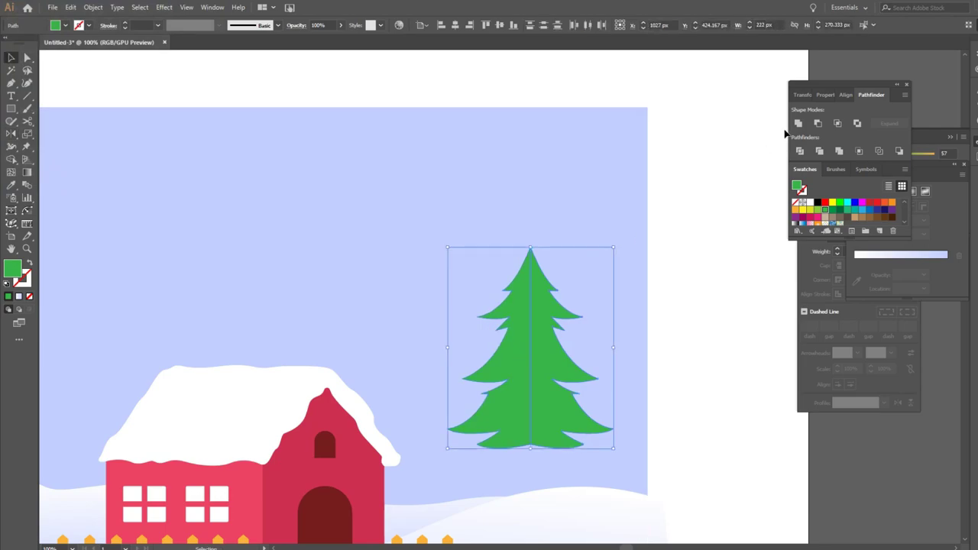
scroll(677, 321, down, 2)
click(677, 321)
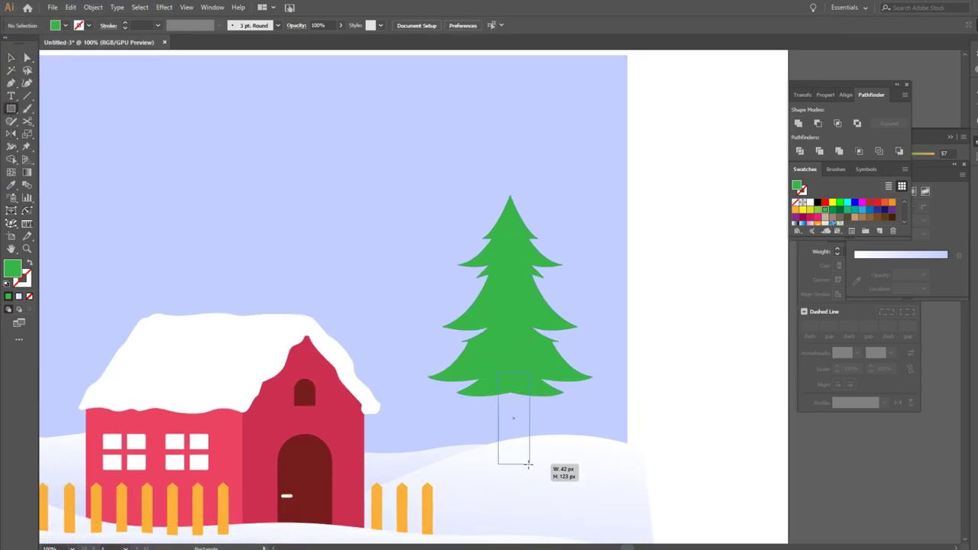
drag(528, 464, 528, 462)
key(v)
shift+click(514, 283)
- Colour the trunk dark red and send it behind the tree
click(510, 428)
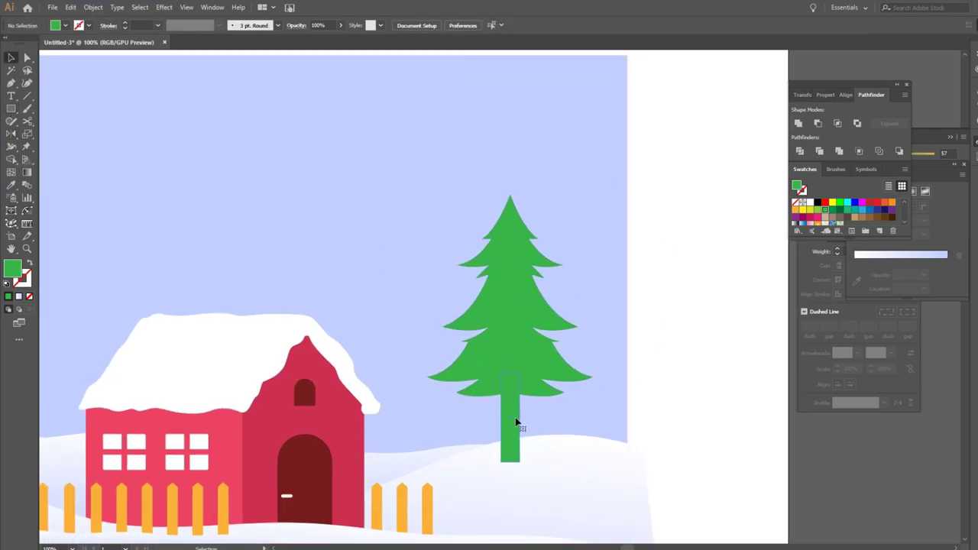
key(i)
click(304, 459)
key(ctrl+shift+bracketleft)
key(ctrl+bracketright)
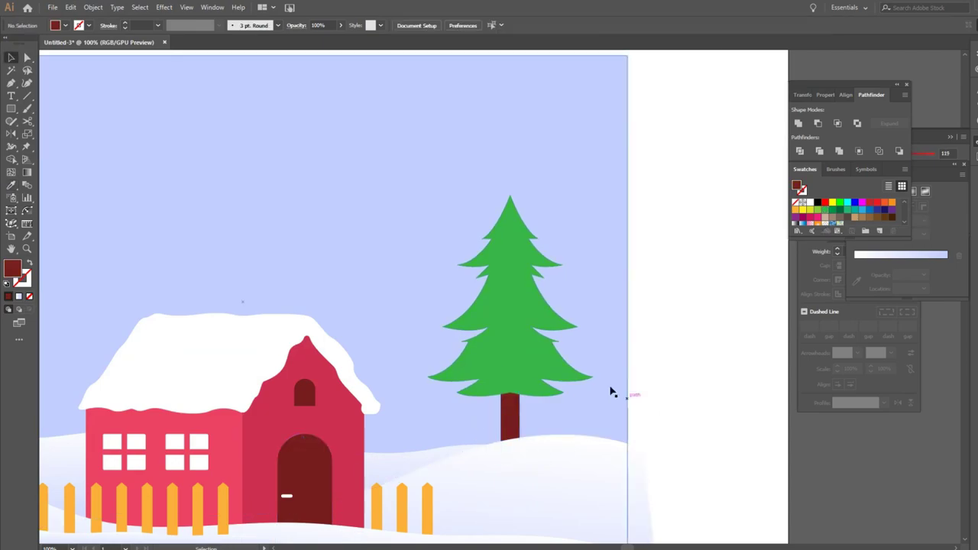
- Recolour the pine tree yellow-green and enlarge it slightly
click(585, 379)
drag(594, 399, 610, 417)
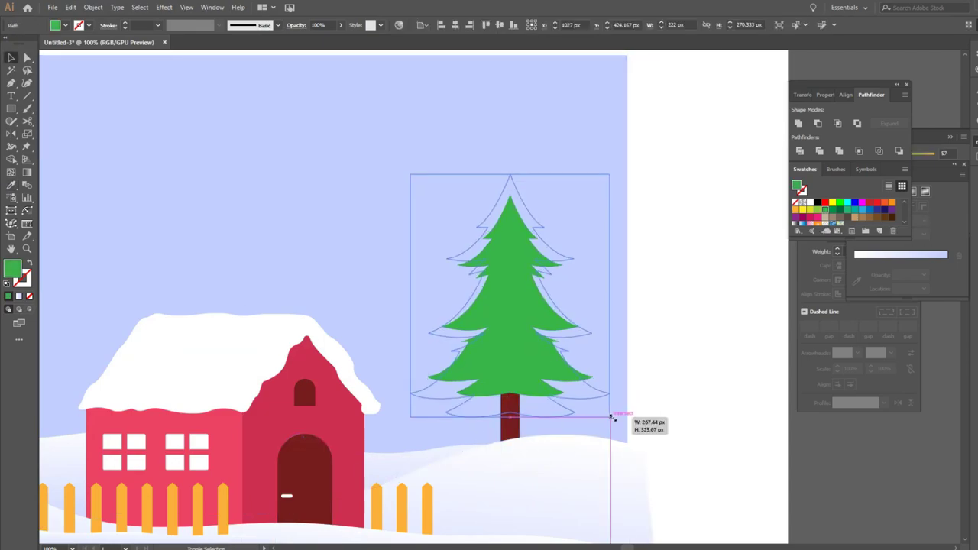
click(813, 215)
scroll(649, 343, down, 2)
scroll(621, 378, up, 4)
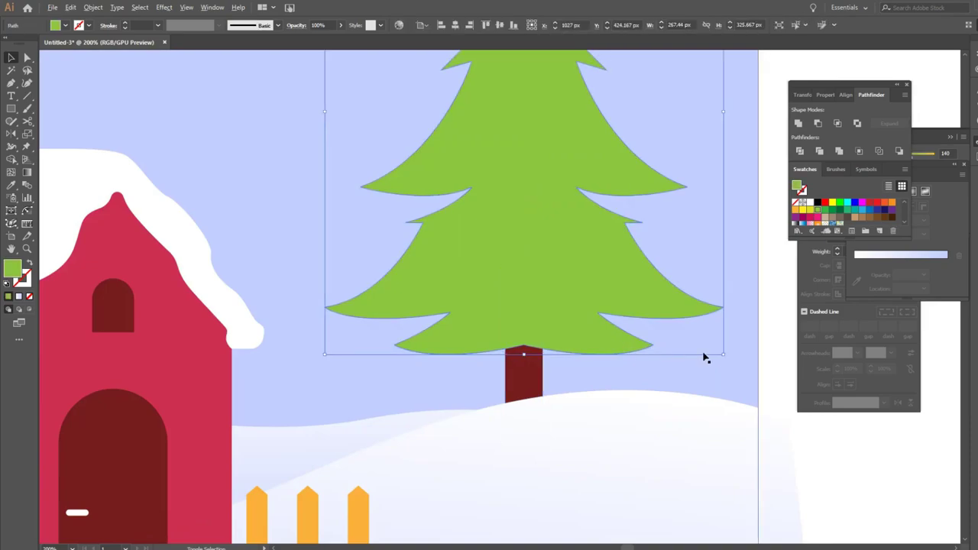
drag(723, 353, 731, 364)
scroll(581, 310, down, 2)
key(a)
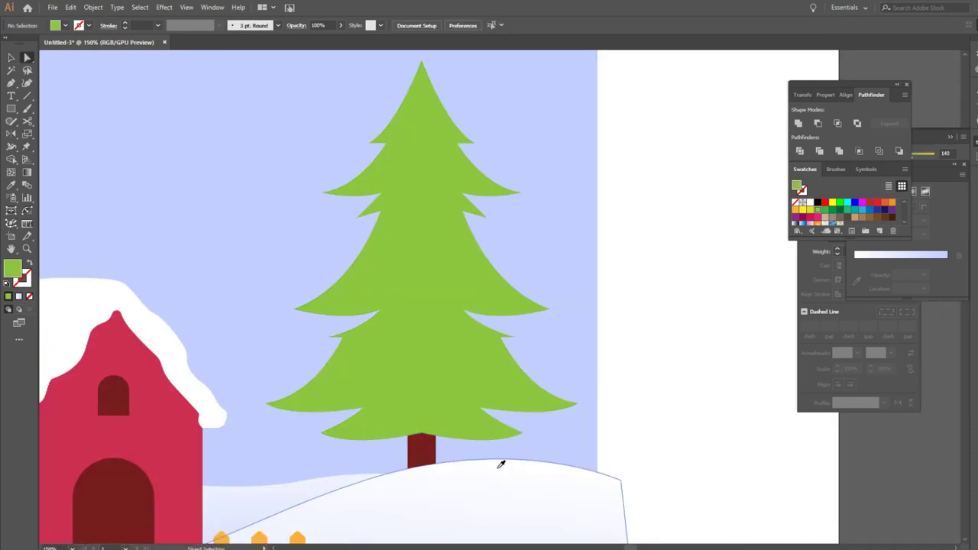
scroll(458, 306, up, 2)
scroll(430, 234, up, 4)
- Draw a snow shape over the tree top and down its right edge
key(p)
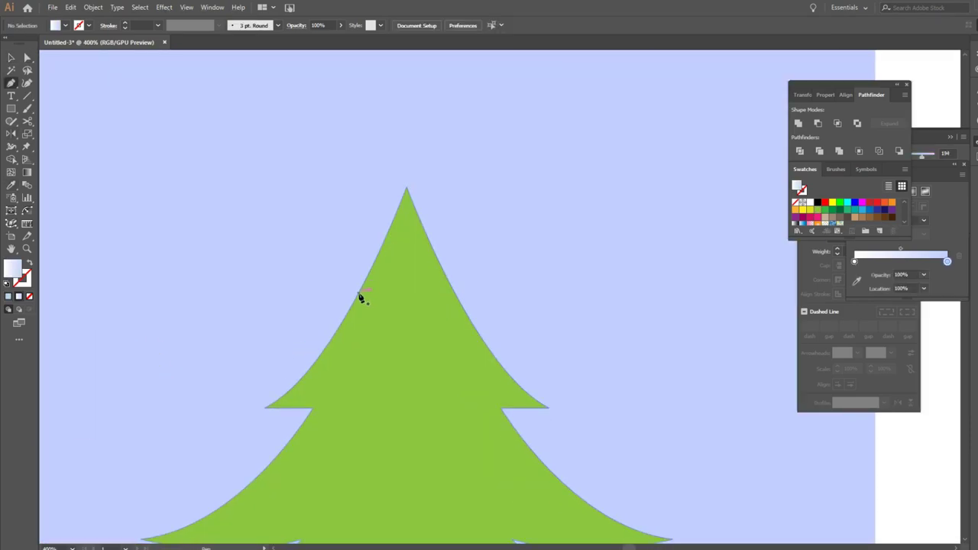
click(360, 293)
drag(401, 220, 416, 241)
mouse_move(431, 282)
mouse_down()
mouse_move(535, 405)
mouse_move(555, 410)
mouse_move(491, 295)
mouse_up()
drag(434, 200, 447, 184)
click(383, 330)
scroll(454, 210, down, 2)
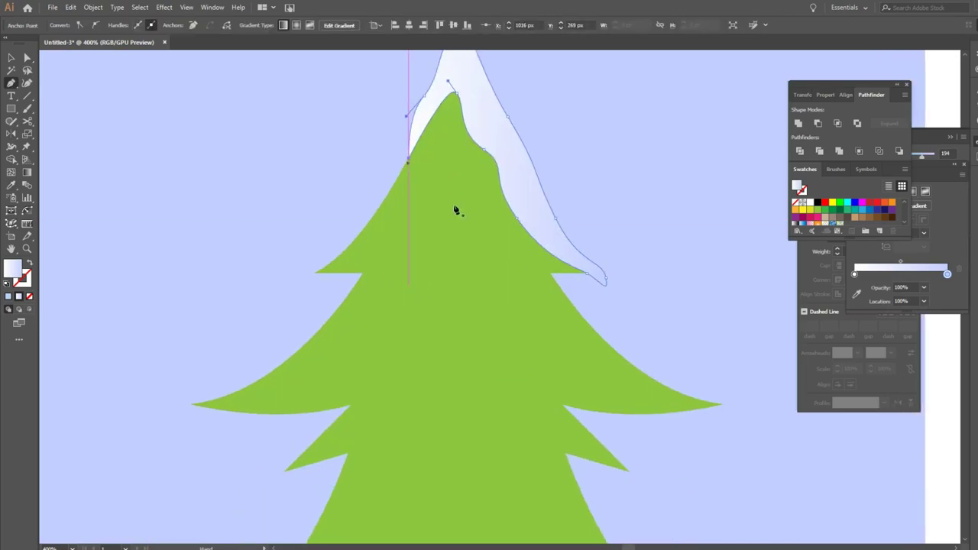
scroll(385, 288, up, 2)
- Add a snow patch at the left branch tip
drag(405, 237, 419, 240)
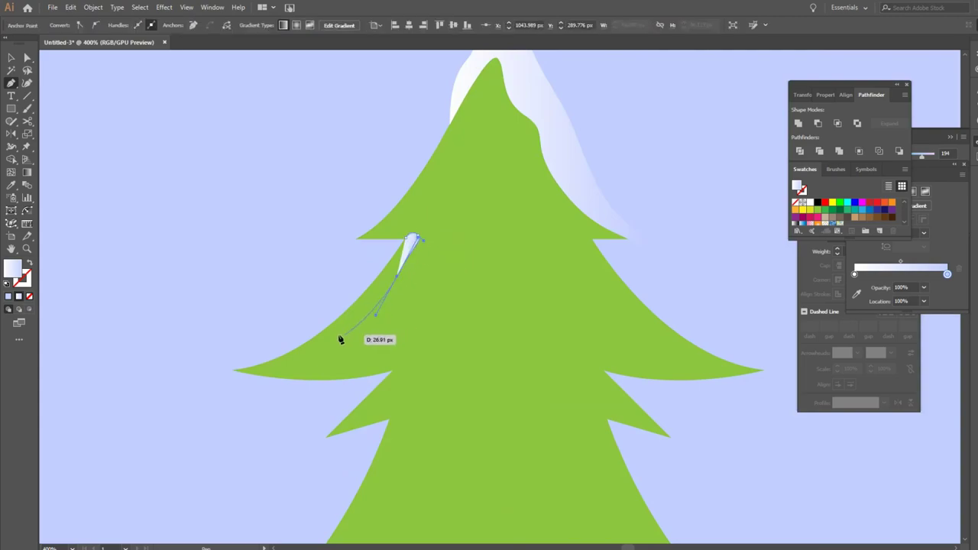
drag(220, 373, 341, 305)
click(405, 243)
scroll(452, 313, down, 3)
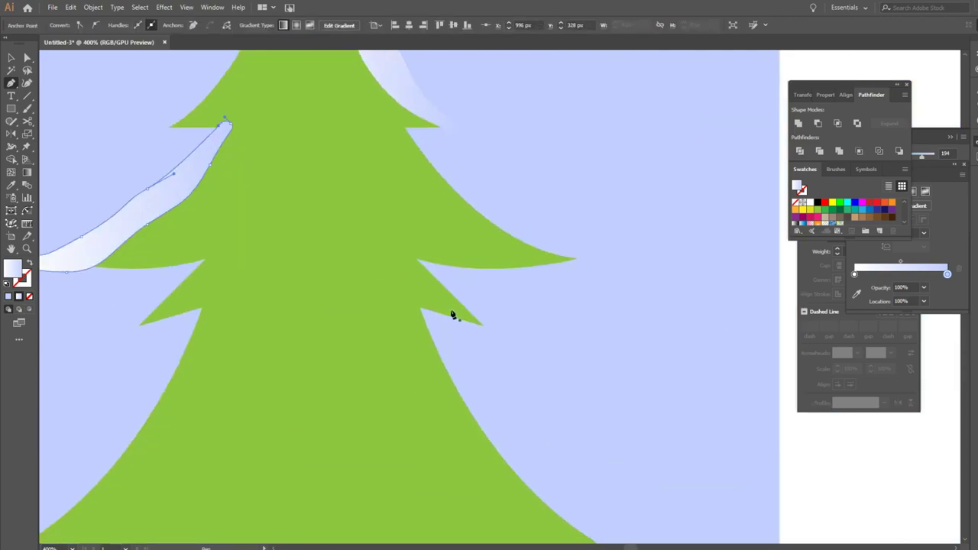
scroll(395, 262, down, 2)
scroll(387, 245, down, 2)
- Add a snow shape along a right branch edge
drag(383, 238, 461, 351)
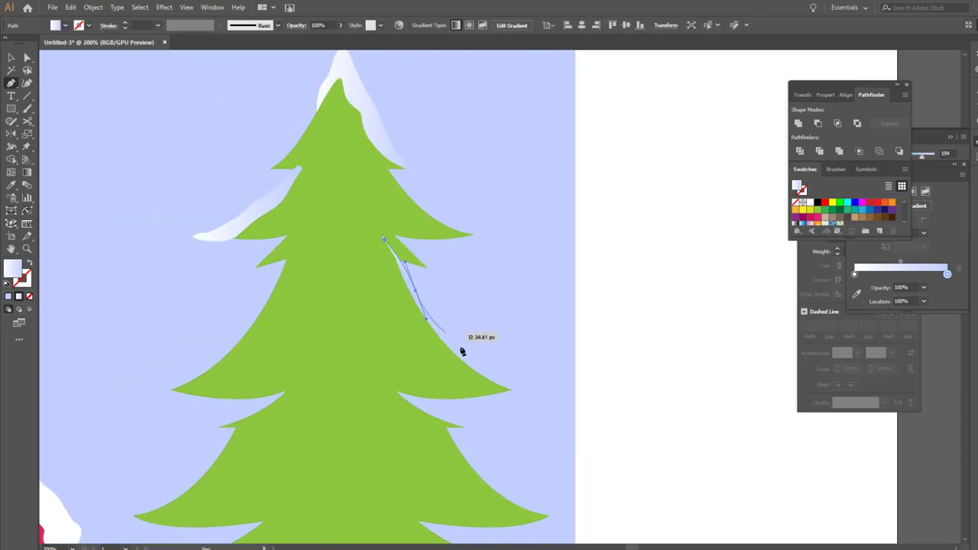
click(522, 397)
scroll(460, 408, up, 2)
drag(321, 370, 400, 375)
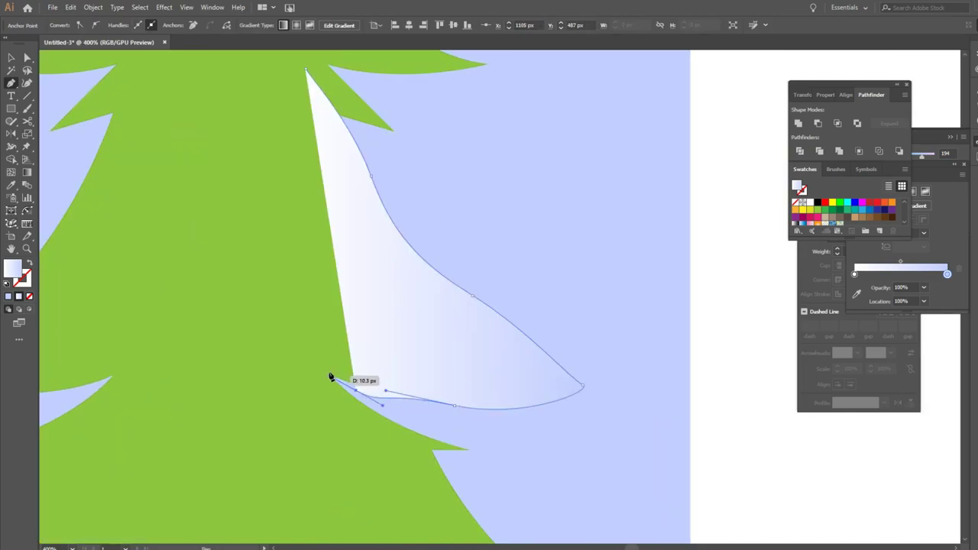
scroll(397, 321, up, 3)
drag(374, 285, 335, 249)
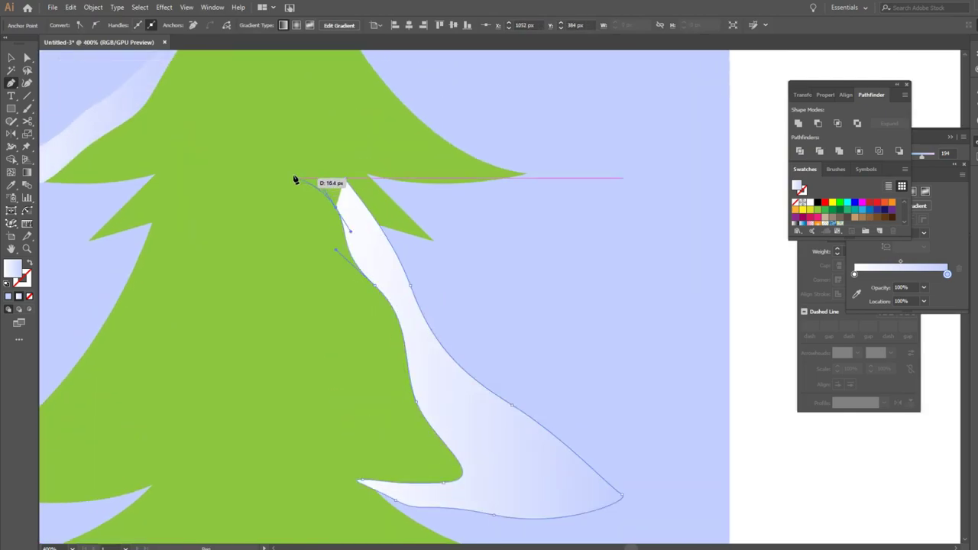
scroll(615, 280, down, 3)
scroll(611, 283, down, 3)
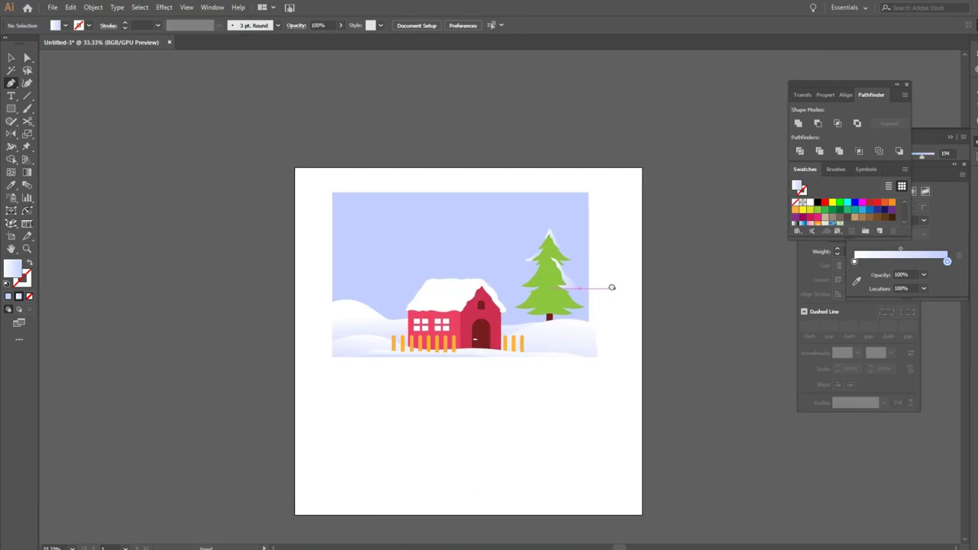
scroll(466, 312, up, 5)
scroll(401, 271, up, 2)
scroll(405, 283, down, 3)
scroll(397, 362, up, 1)
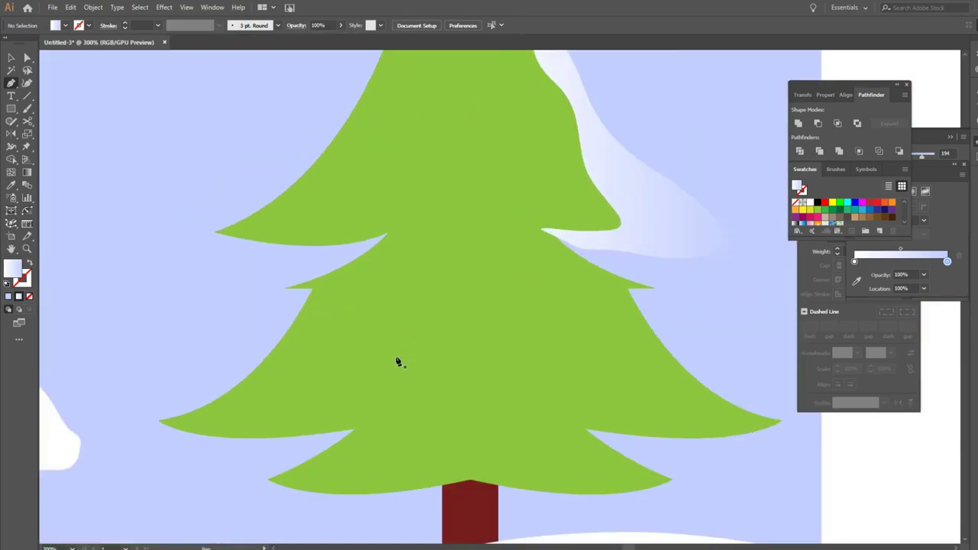
- Add a snow shape on the lowest left branch, then deselect it
click(396, 398)
drag(281, 460, 276, 498)
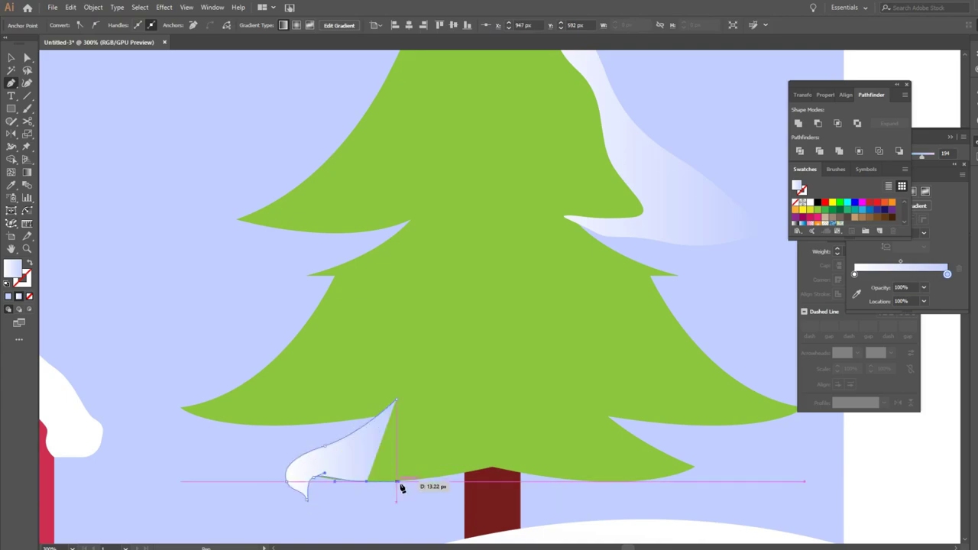
key(a)
scroll(677, 447, down, 3)
scroll(417, 349, up, 2)
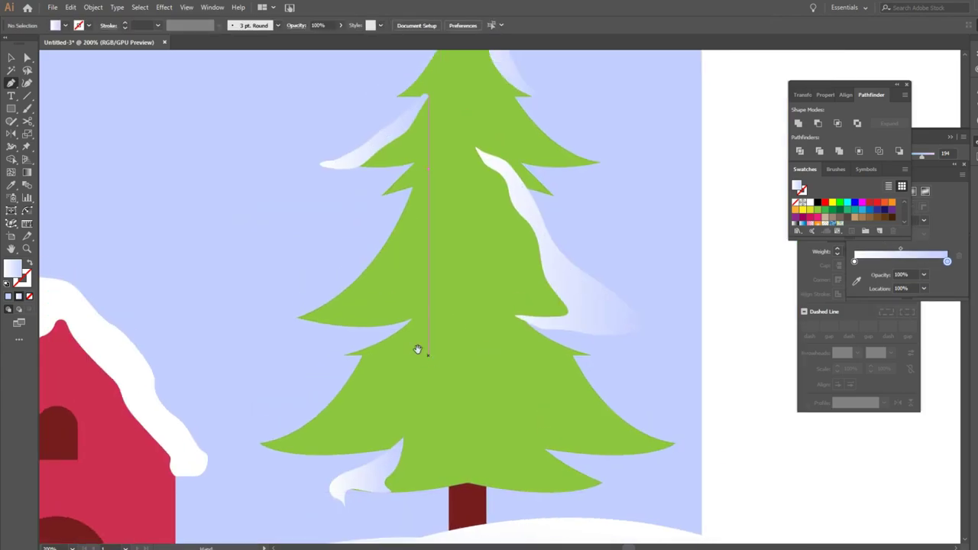
scroll(421, 364, up, 1)
scroll(406, 472, up, 1)
click(406, 473)
scroll(406, 473, down, 2)
key(p)
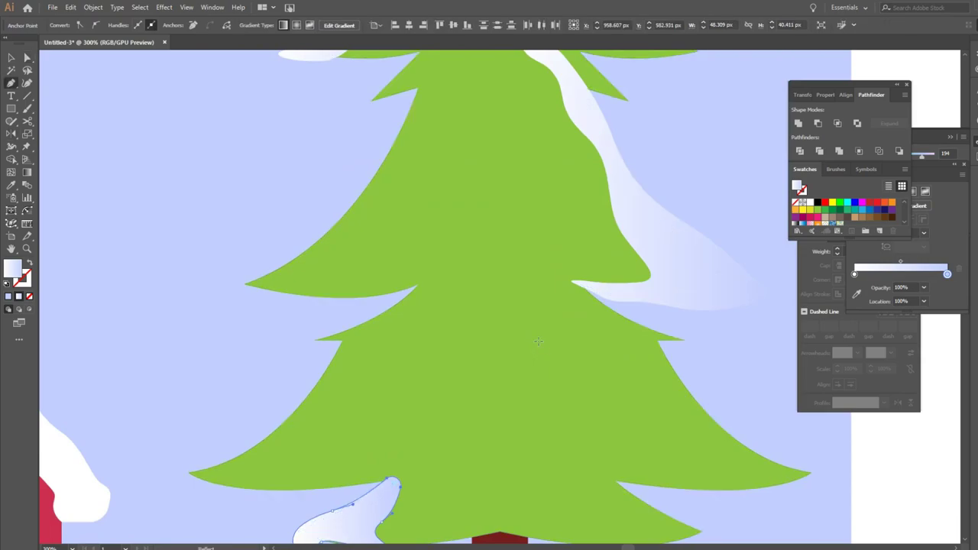
scroll(482, 280, down, 1)
scroll(463, 309, down, 2)
scroll(461, 308, up, 1)
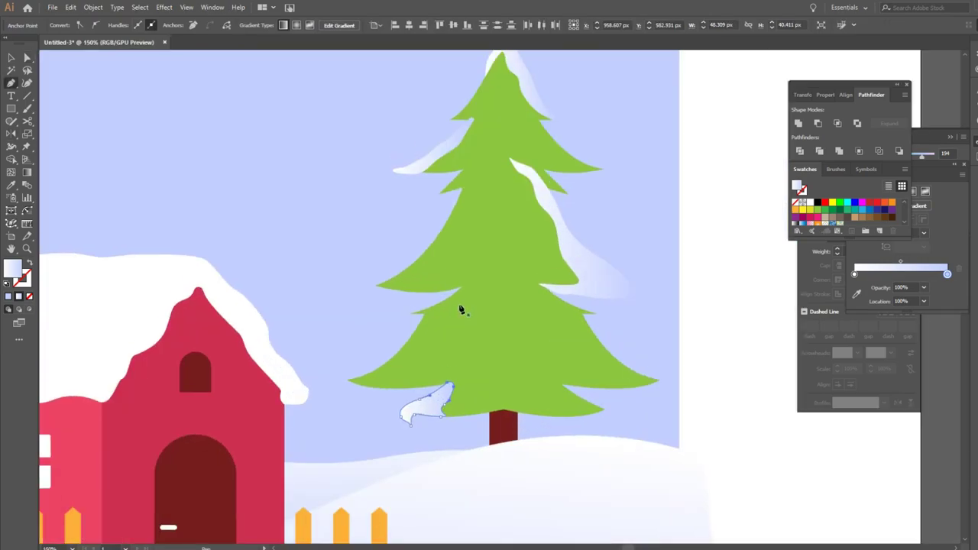
key(v)
click(666, 276)
scroll(667, 276, down, 1)
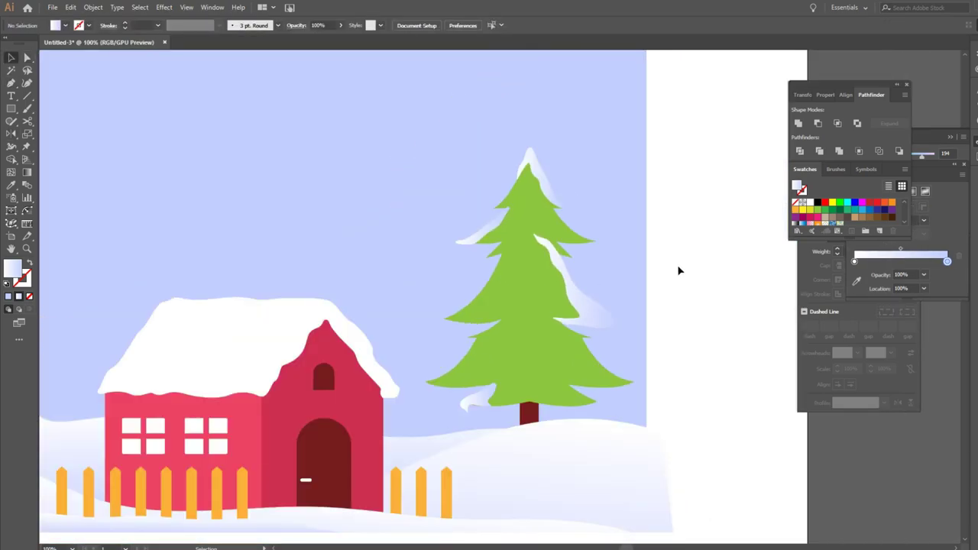
- Sample the tree green and darken the fill to 79AF23
click(541, 206)
double_click(12, 268)
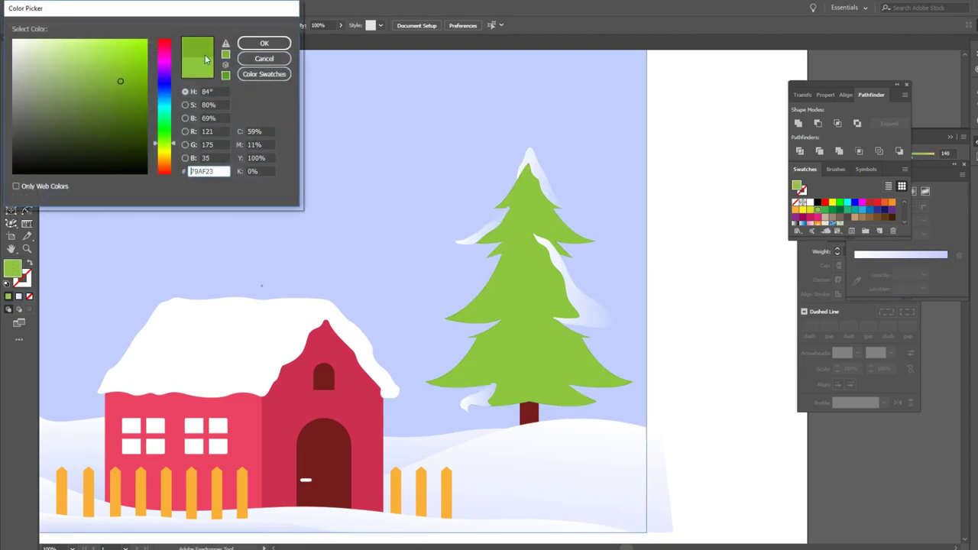
key(Return)
scroll(572, 220, up, 1)
- Draw a dark green shading shape covering the tree's right half
click(509, 159)
click(515, 224)
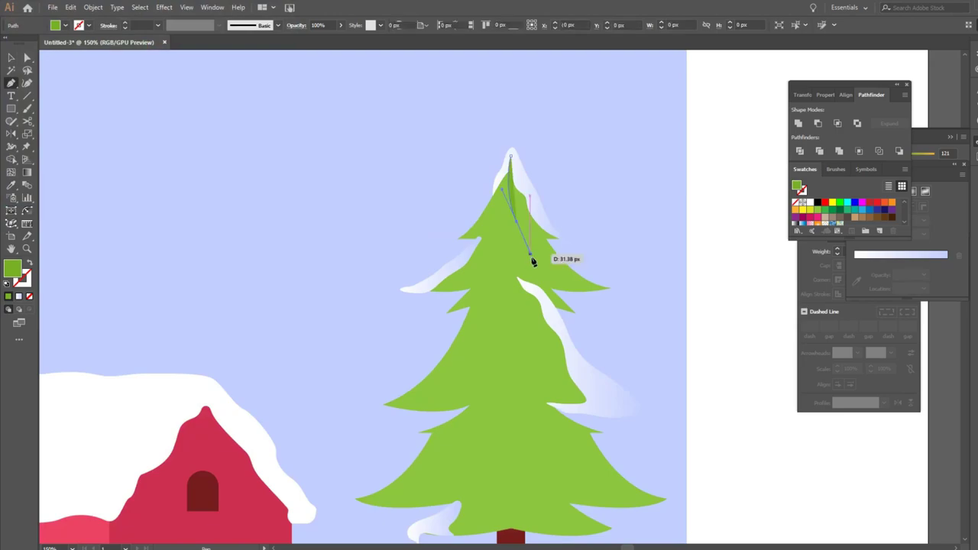
click(541, 272)
click(505, 291)
click(547, 356)
drag(455, 324, 487, 380)
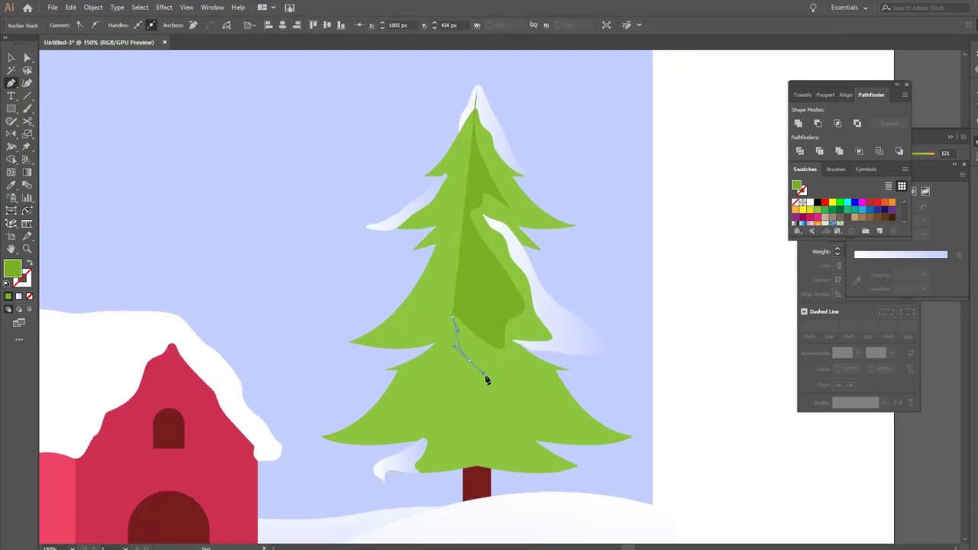
click(378, 489)
click(592, 489)
drag(477, 94, 552, 94)
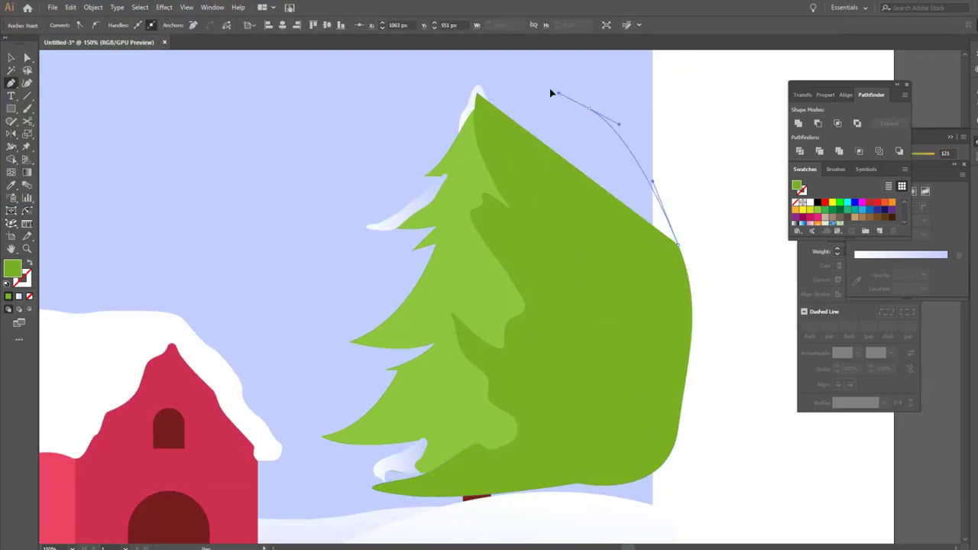
key(v)
- Clip the shading shape to the tree outline with Ctrl+7
shift+click(475, 243)
key(ctrl+7)
click(705, 322)
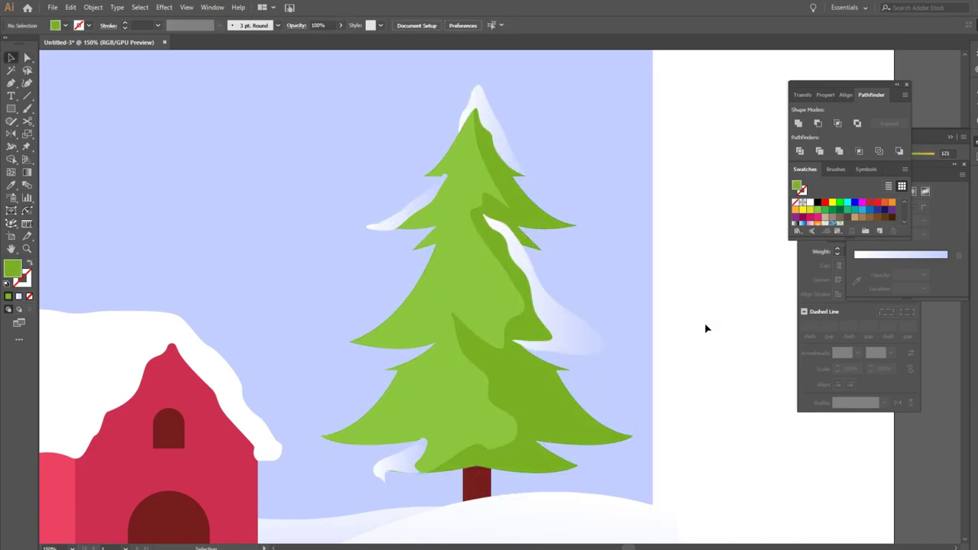
key(ctrl+0)
scroll(666, 328, up, 3)
- Draw a snow sliver along the left branch edge to its tip
key(p)
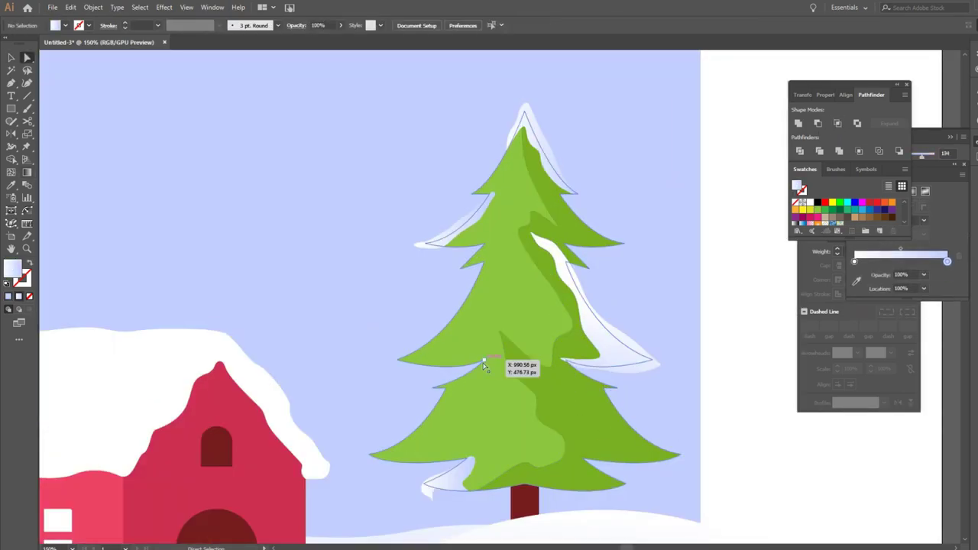
scroll(489, 344, up, 1)
click(463, 324)
click(331, 389)
click(407, 396)
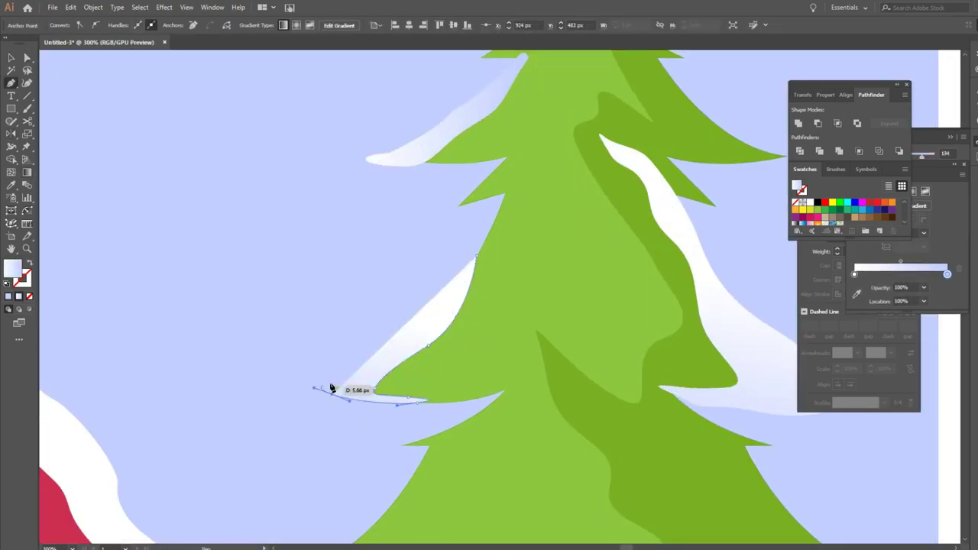
drag(417, 328, 432, 323)
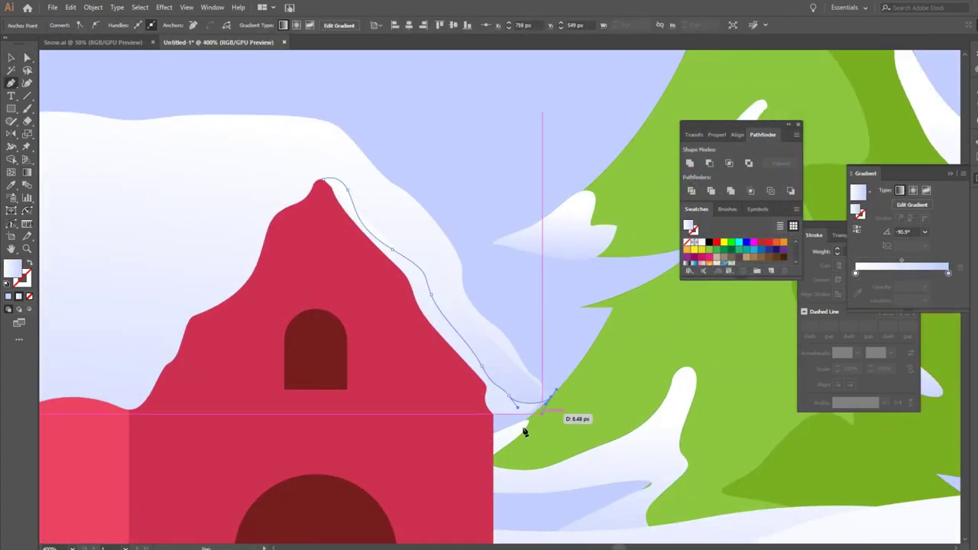
- Close the roof snow outline and angle its gradient, ending at about -102.5°
click(524, 430)
click(327, 196)
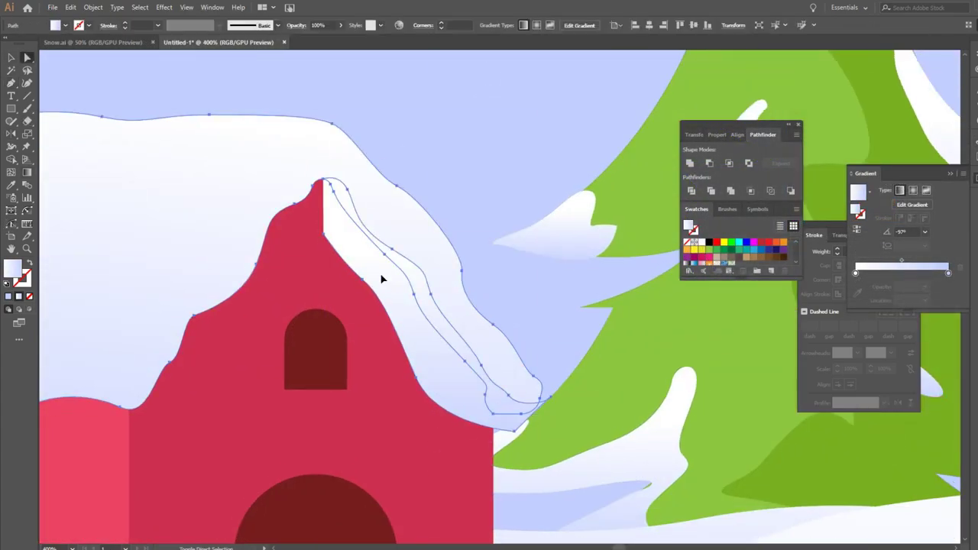
key(g)
drag(377, 158, 413, 271)
drag(359, 169, 382, 248)
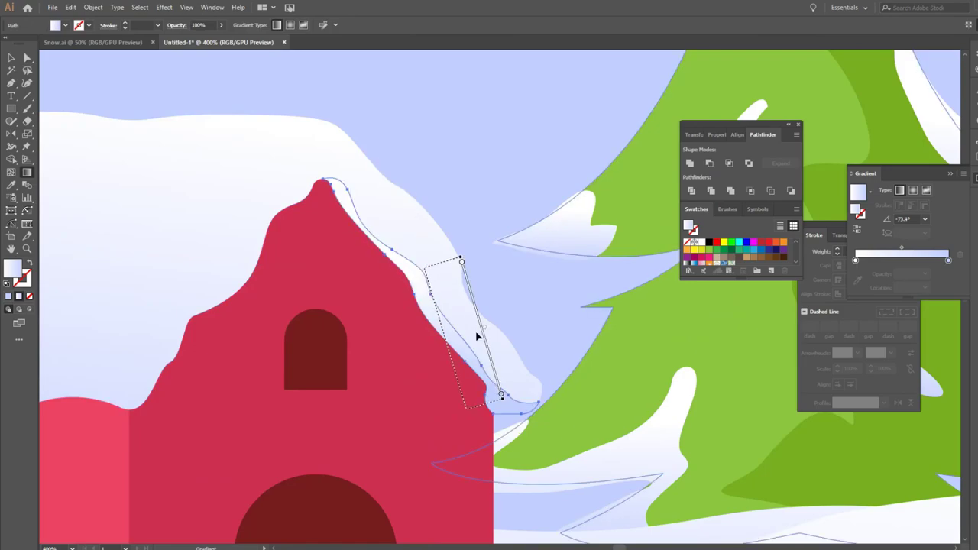
scroll(432, 288, down, 1)
drag(417, 184, 414, 217)
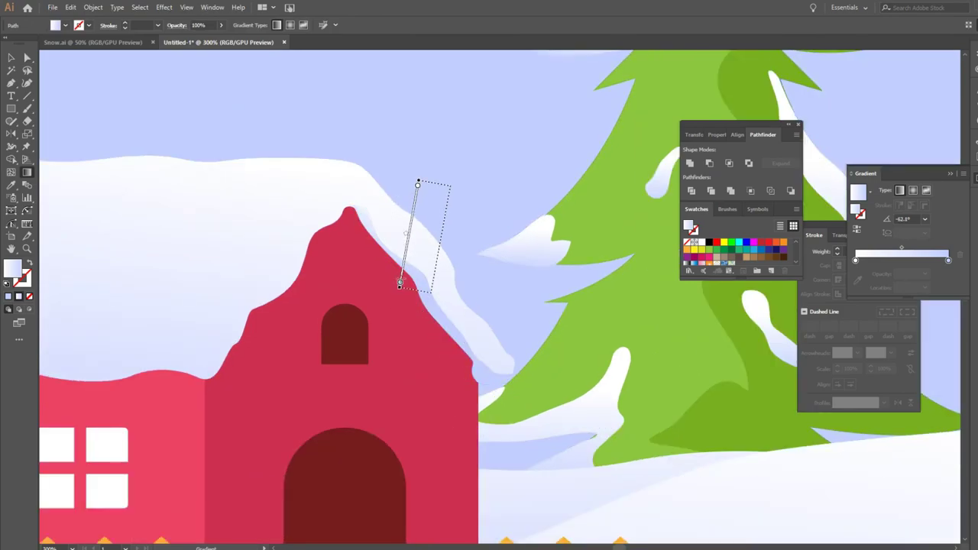
scroll(400, 284, down, 2)
scroll(505, 191, up, 2)
drag(606, 163, 585, 269)
- Draw a curved shape along the snow cap's lower edge to the left eave, then deselect it
key(p)
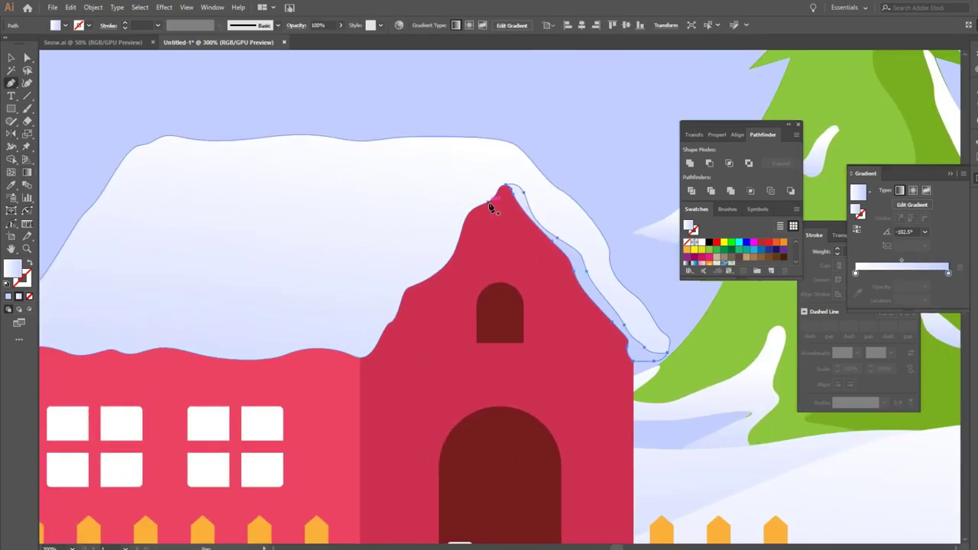
drag(389, 295, 387, 310)
scroll(397, 305, left, 2)
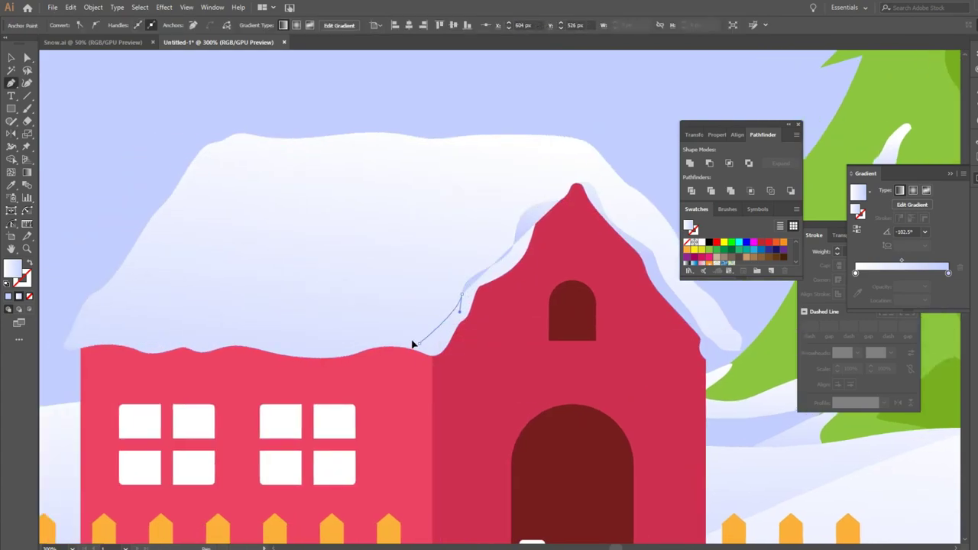
scroll(412, 345, left, 2)
click(332, 334)
drag(206, 334, 180, 334)
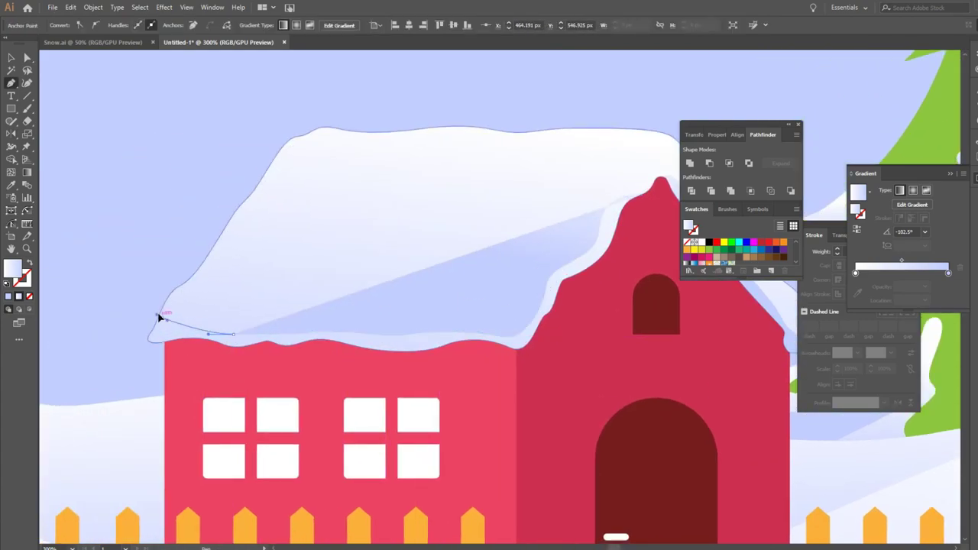
click(159, 316)
scroll(557, 411, down, 2)
scroll(574, 334, up, 2)
key(v)
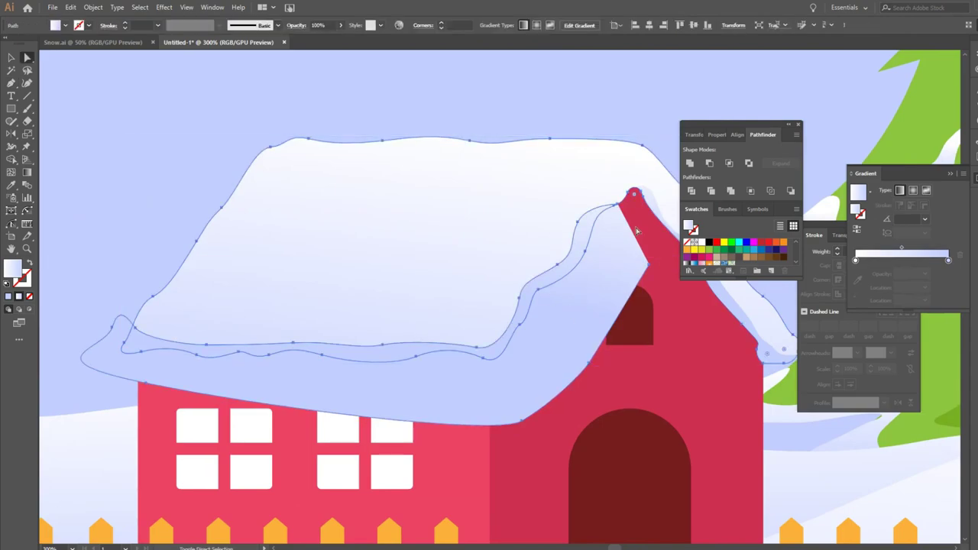
key(ctrl+shift+a)
scroll(416, 302, down, 2)
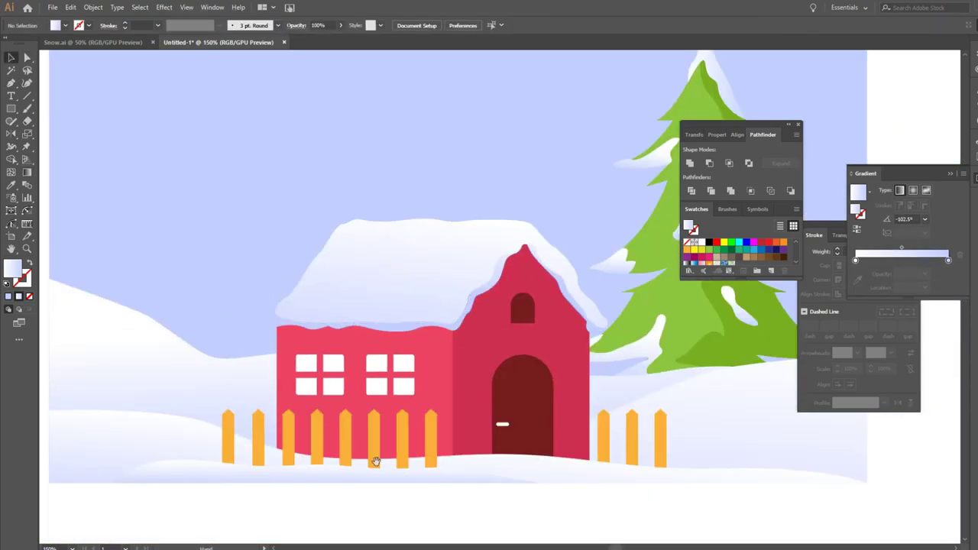
- Duplicate the pine left of the house, scale the copy and set it beside the first tree
scroll(531, 425, down, 2)
scroll(644, 360, down, 2)
scroll(644, 360, up, 2)
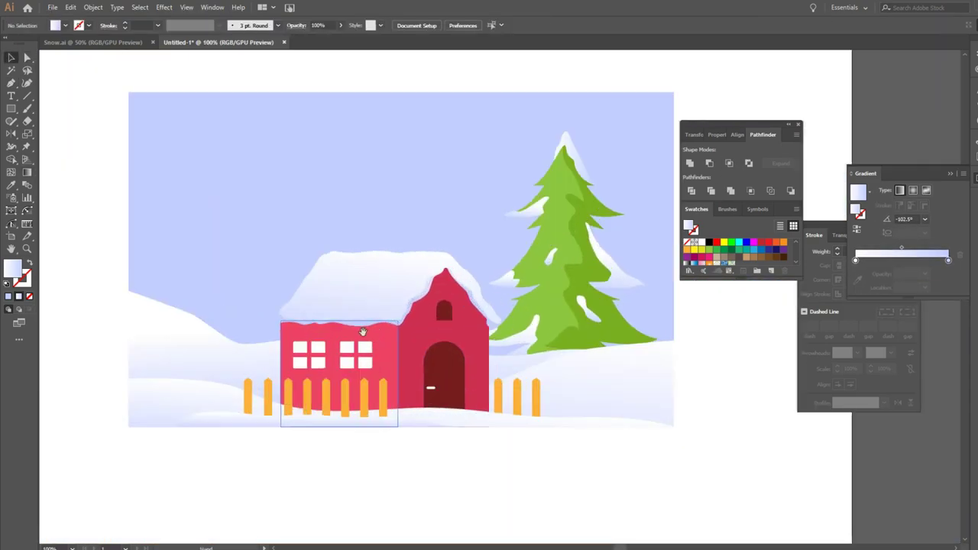
mouse_move(617, 324)
mouse_down()
mouse_move(317, 325)
mouse_move(313, 272)
mouse_up()
scroll(333, 311, up, 2)
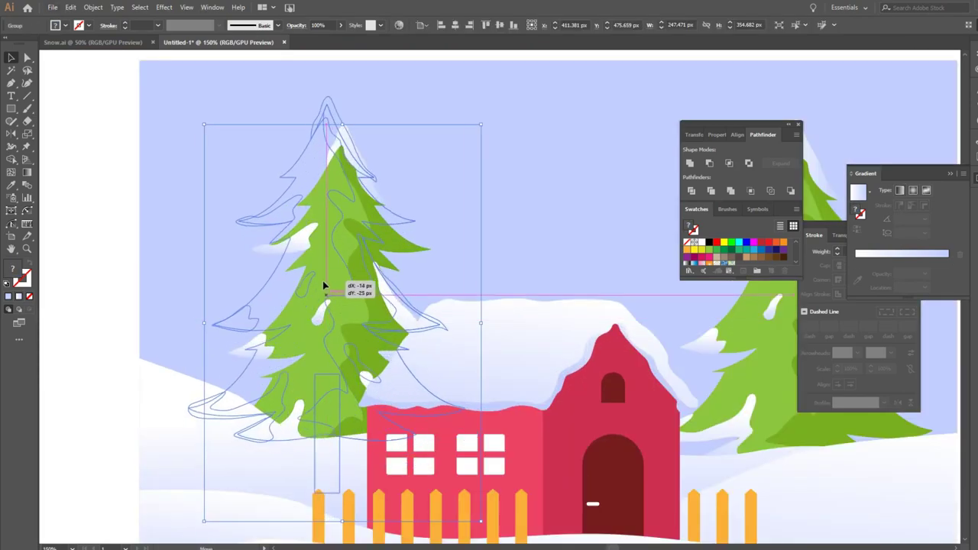
drag(455, 86, 448, 96)
drag(314, 262, 443, 284)
- Shrink the second tree copy into place left of the house and nudge the right pine up
drag(557, 130, 540, 157)
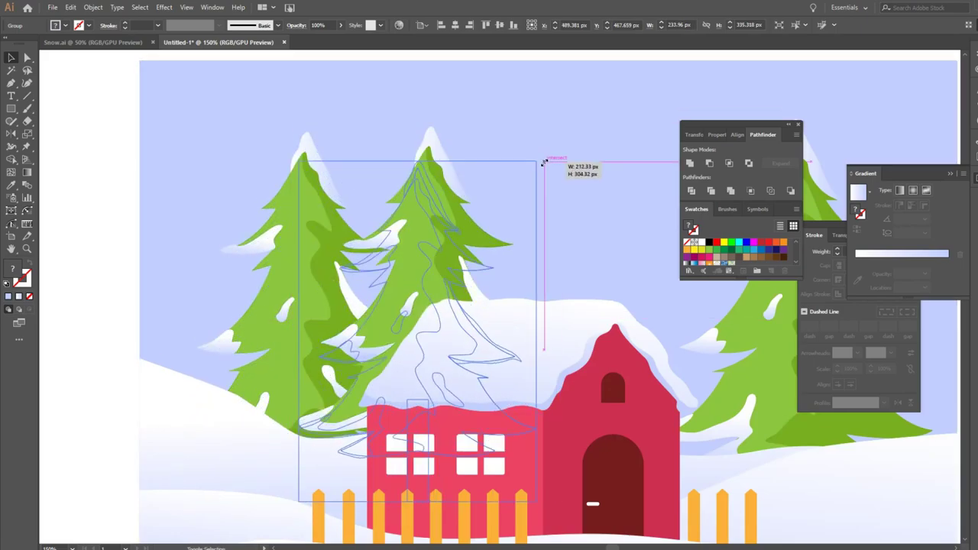
scroll(539, 157, right, 2)
mouse_move(365, 273)
mouse_down()
mouse_move(241, 335)
mouse_move(344, 286)
mouse_up()
scroll(501, 365, right, 3)
click(501, 365)
scroll(480, 359, right, 2)
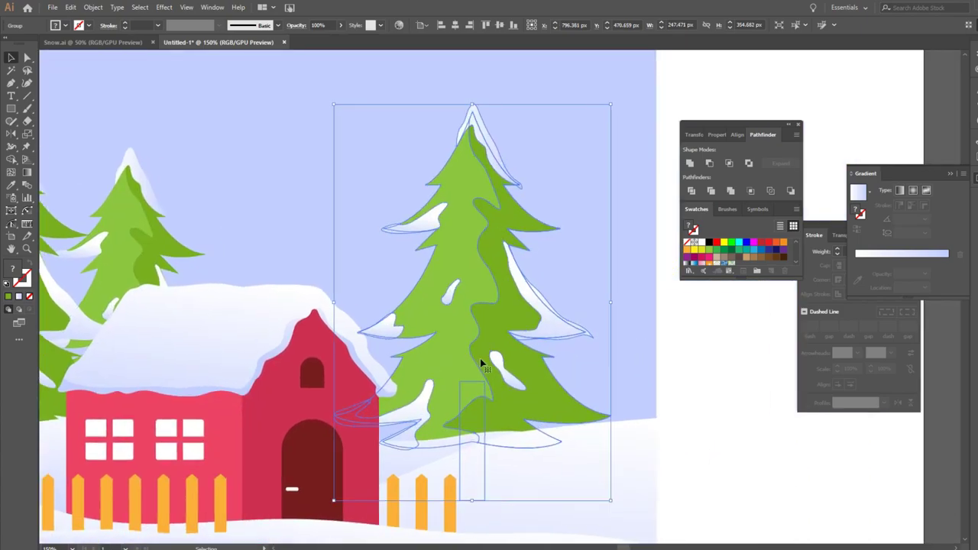
drag(485, 368, 485, 360)
key(ctrl+1)
click(644, 370)
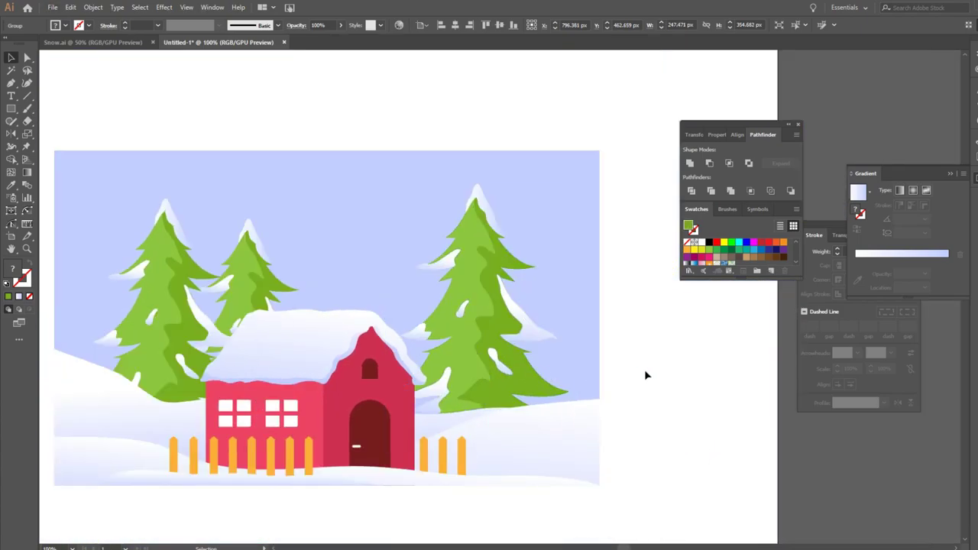
- Sample the sky's light blue and start the hill shape along the bottom with a curved right side
scroll(645, 369, left, 3)
scroll(646, 369, down, 1)
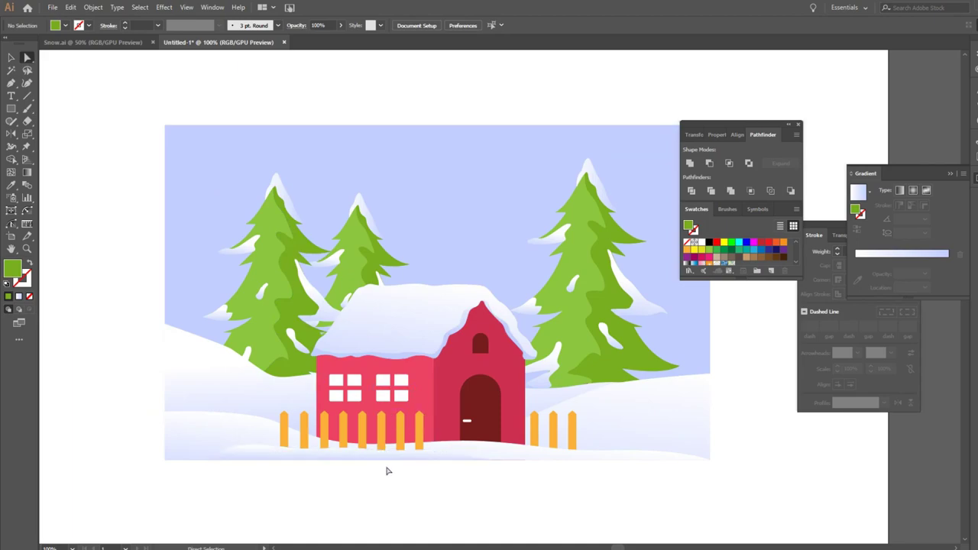
click(460, 233)
click(295, 484)
key(p)
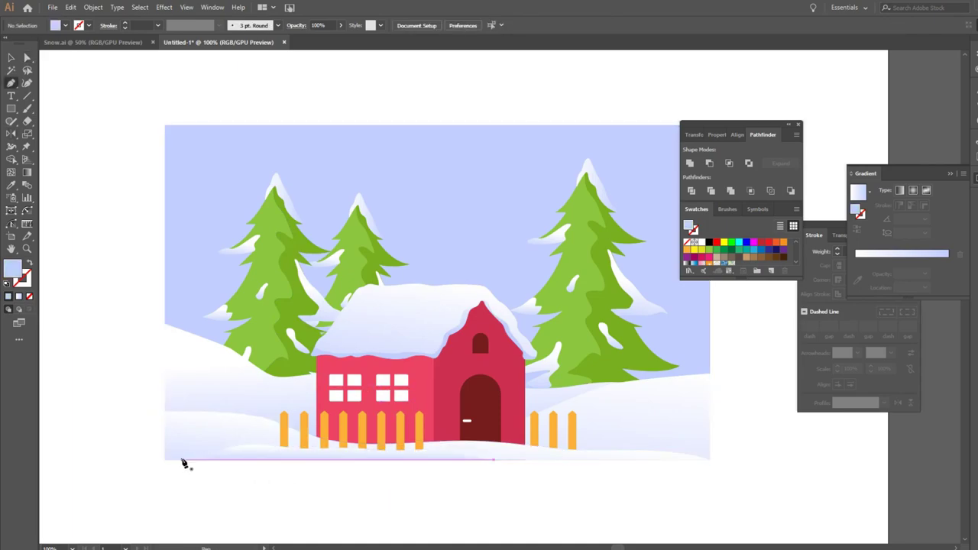
click(182, 459)
click(696, 459)
drag(655, 417, 604, 413)
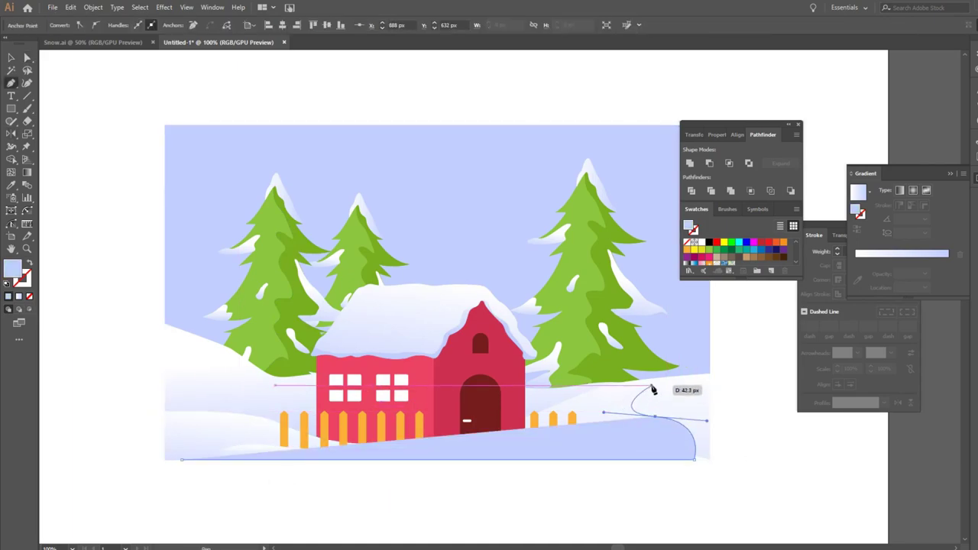
drag(637, 352, 617, 343)
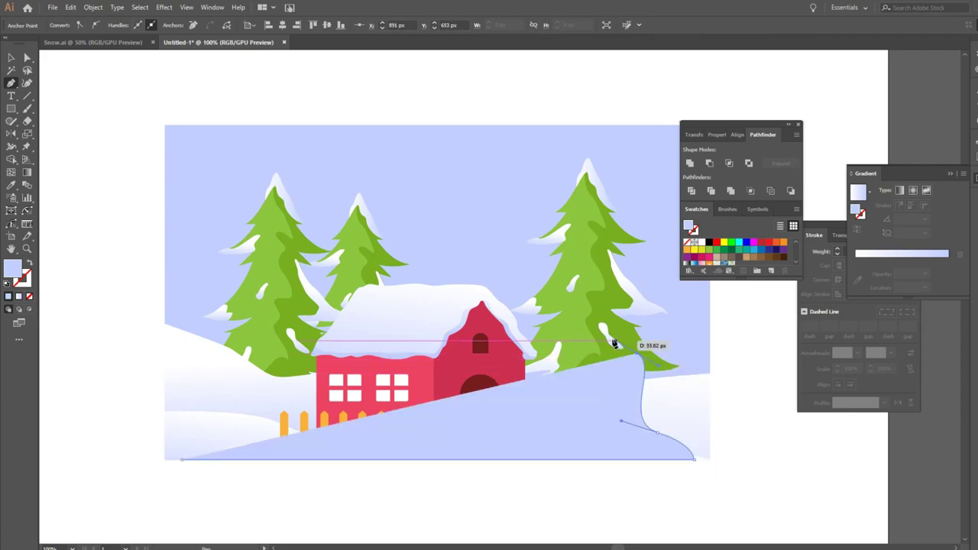
- Finish the hill's rounded peak and left slope, close it, and send it to the back
scroll(585, 323, up, 2)
scroll(585, 324, left, 1)
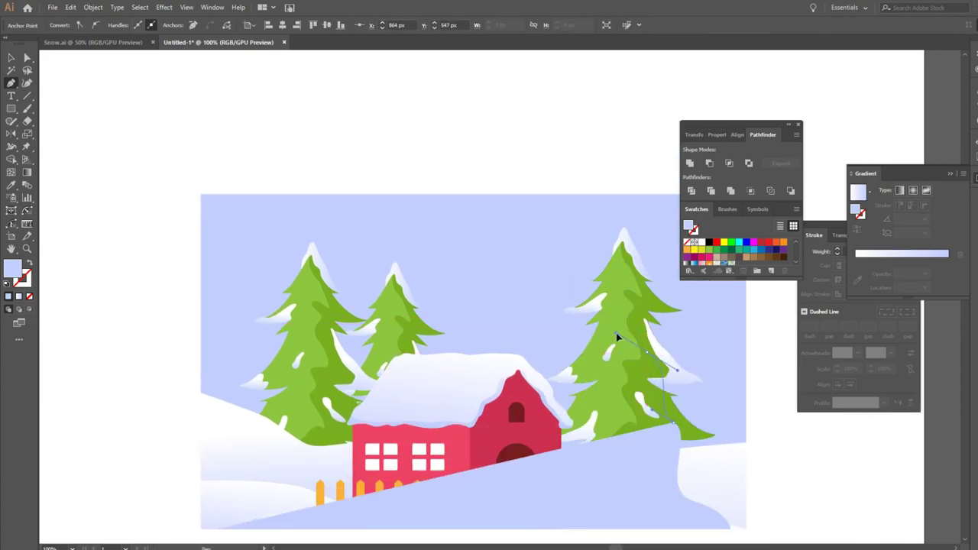
mouse_move(560, 298)
mouse_down()
mouse_move(532, 260)
mouse_move(499, 303)
mouse_up()
scroll(531, 260, left, 2)
key(ctrl+z)
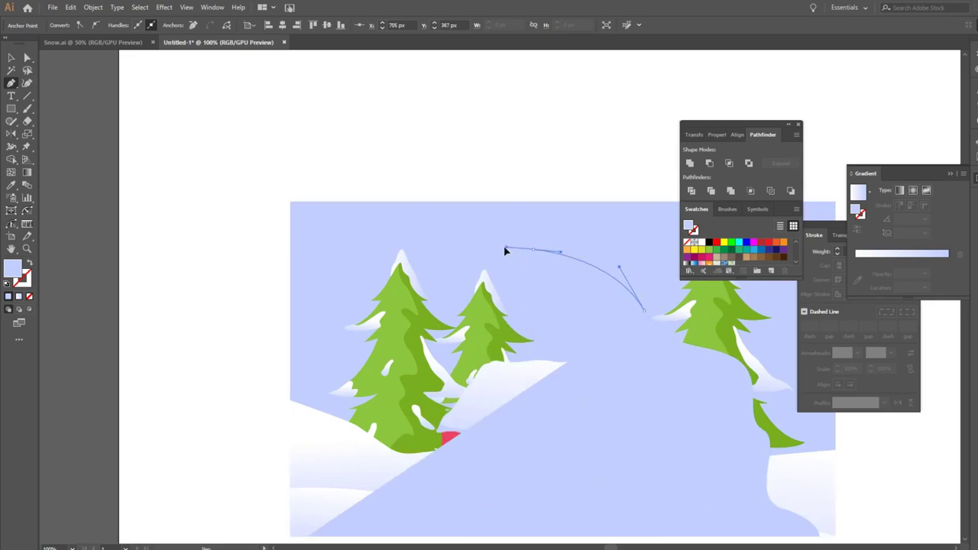
drag(541, 246, 497, 246)
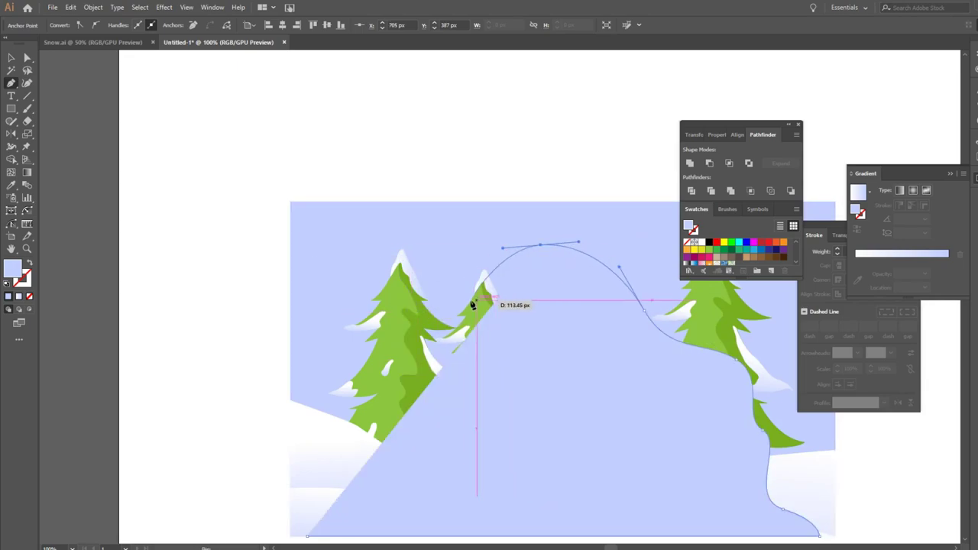
drag(455, 300, 404, 300)
scroll(413, 306, down, 3)
scroll(413, 306, left, 1)
drag(408, 246, 412, 280)
mouse_move(394, 322)
mouse_down()
mouse_move(375, 386)
mouse_move(364, 387)
mouse_up()
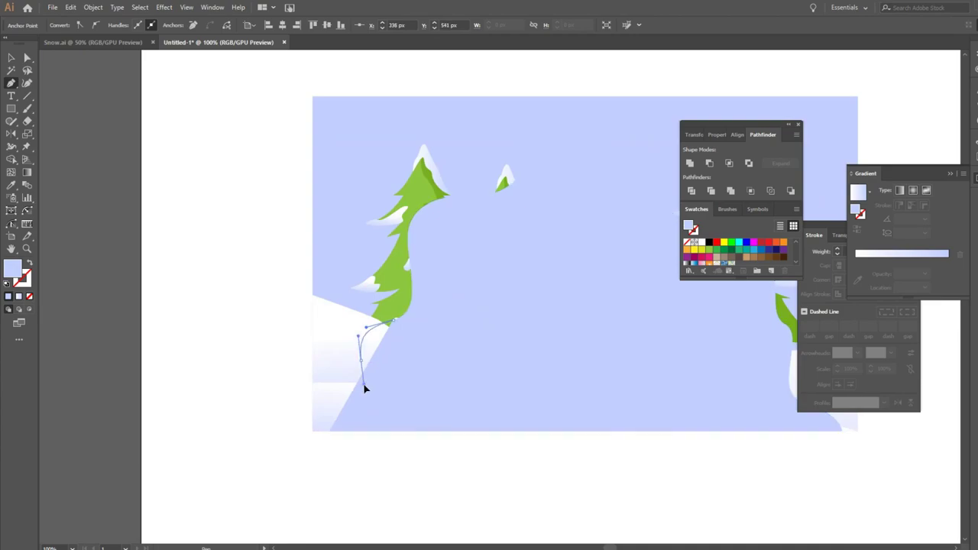
click(331, 432)
key(ctrl+minus)
key(ctrl+minus)
key(ctrl+shift+bracketleft)
- Clear the sky rectangle's fill and trim the snow ground to the scene edges with a soft gradient
key(a)
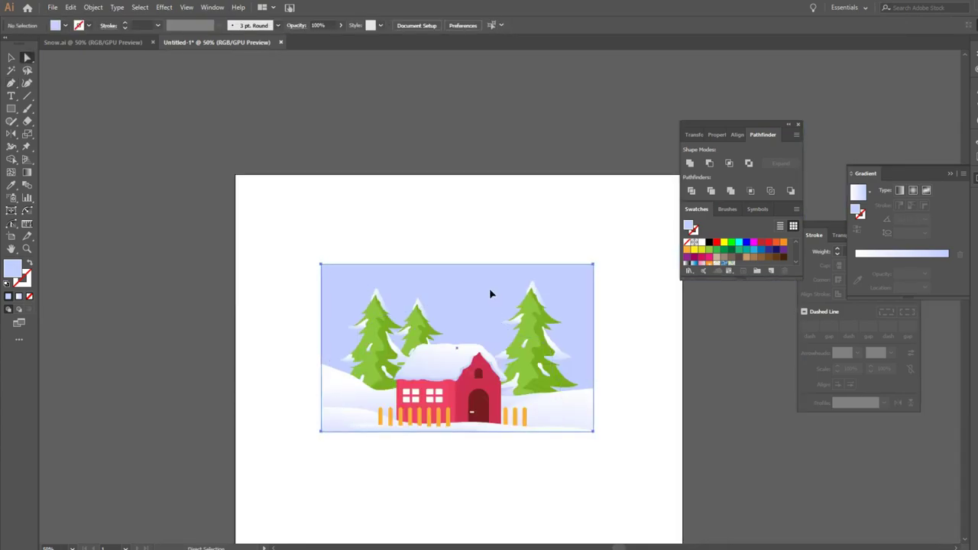
click(490, 293)
key(a)
key(ctrl+plus)
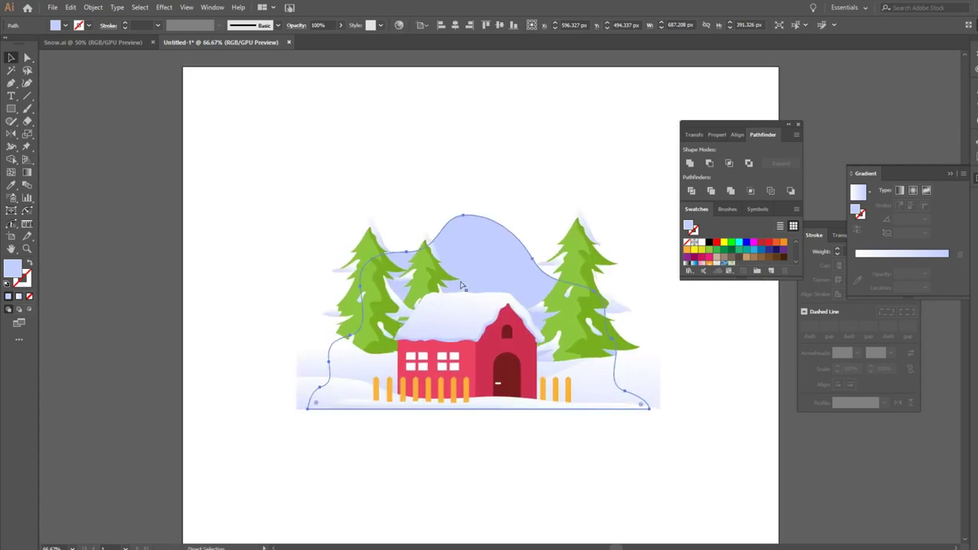
key(ctrl+7)
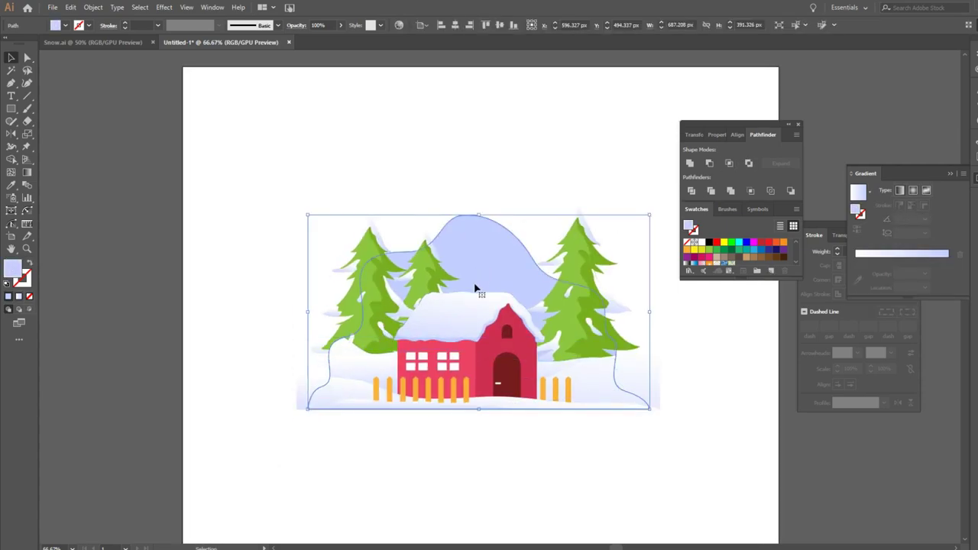
click(367, 362)
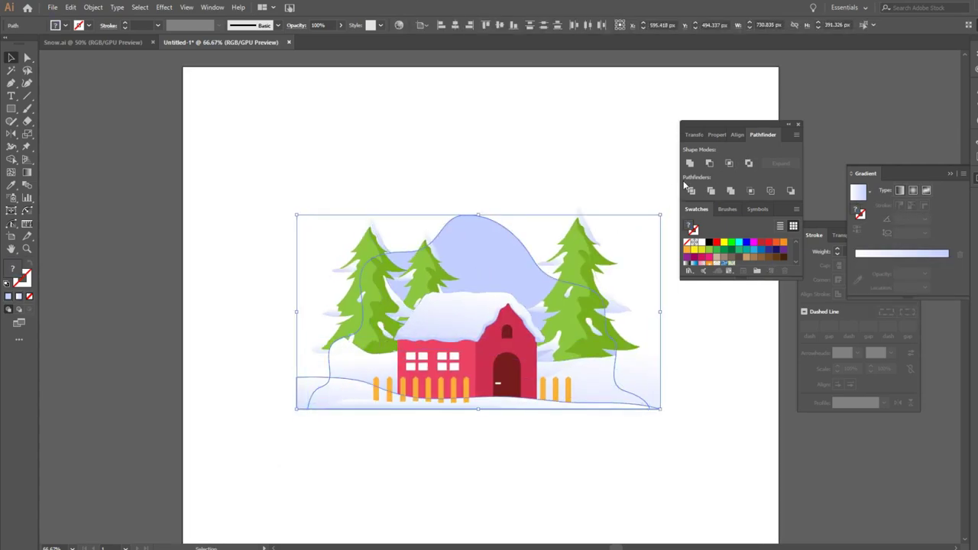
key(period)
key(ctrl+shift+a)
- Select the snow ground path, then move the right pine tree up and left
click(581, 382)
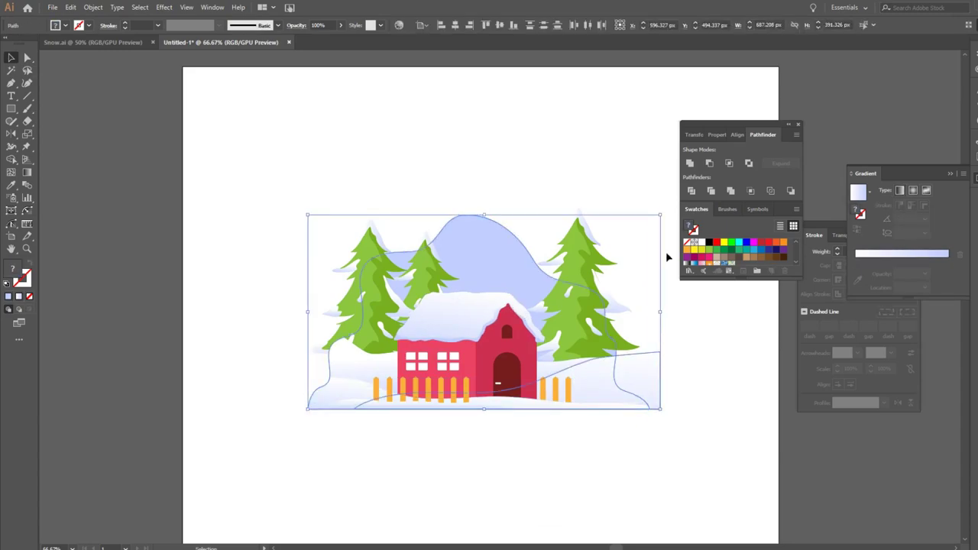
key(a)
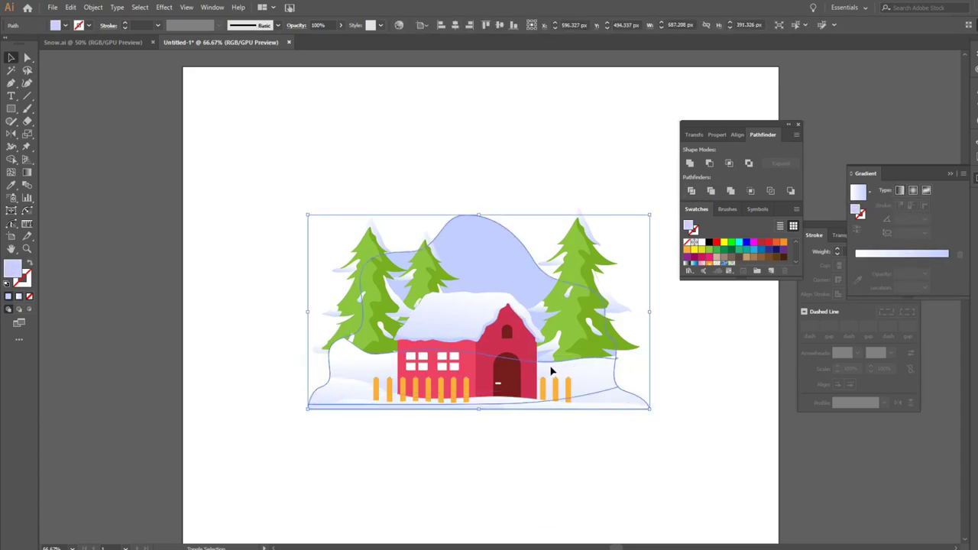
click(681, 362)
scroll(682, 362, up, 1)
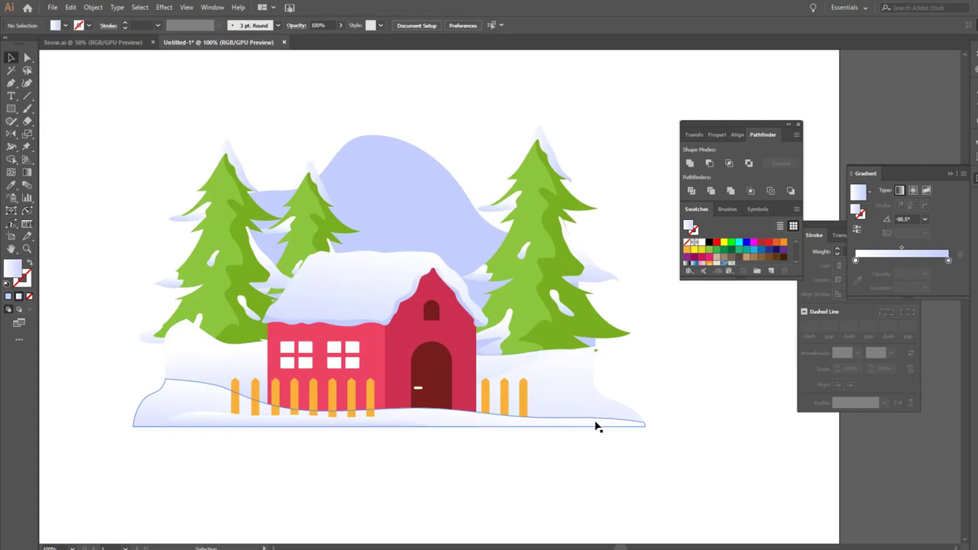
drag(604, 337, 574, 316)
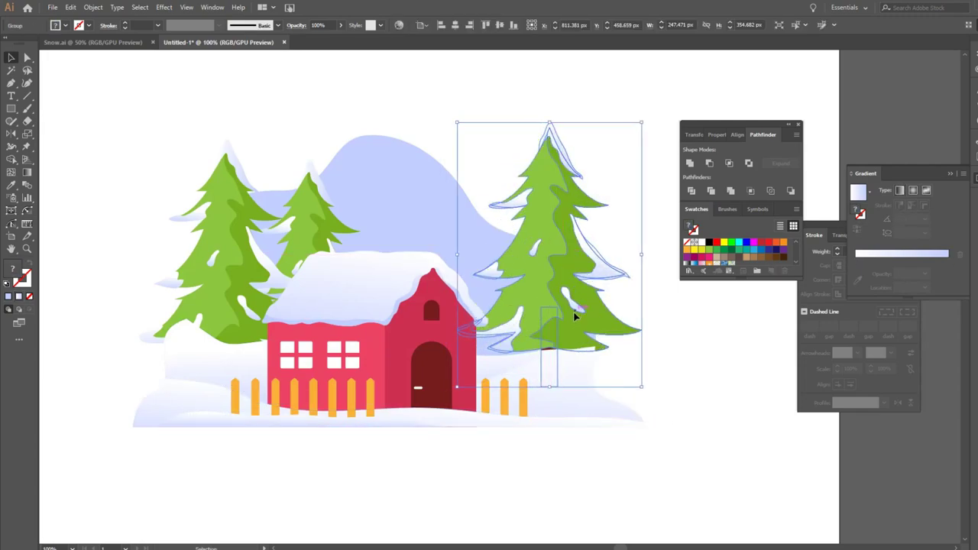
- Try enlarging and raising the right pine tree, then undo both changes
drag(640, 388, 644, 396)
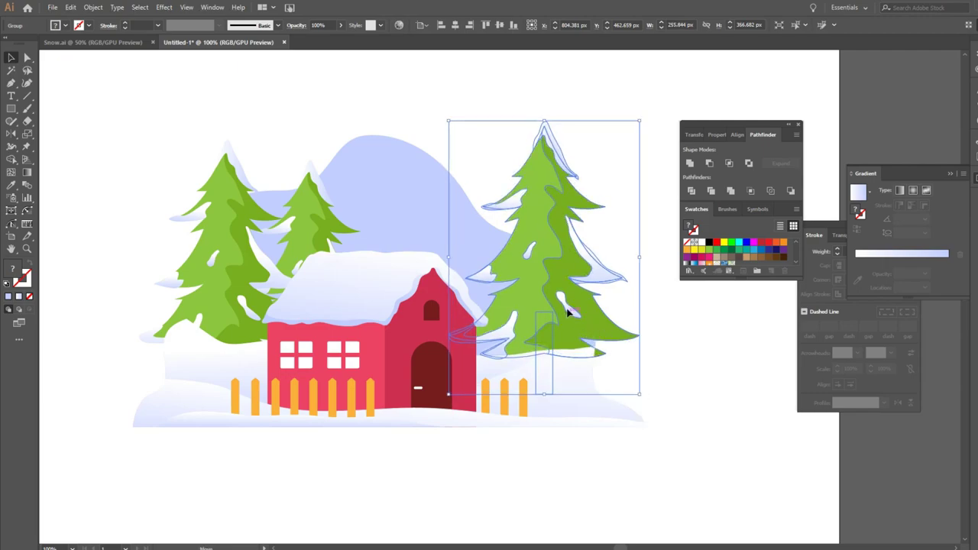
drag(568, 313, 565, 300)
key(a)
key(ctrl+z)
key(ctrl+z)
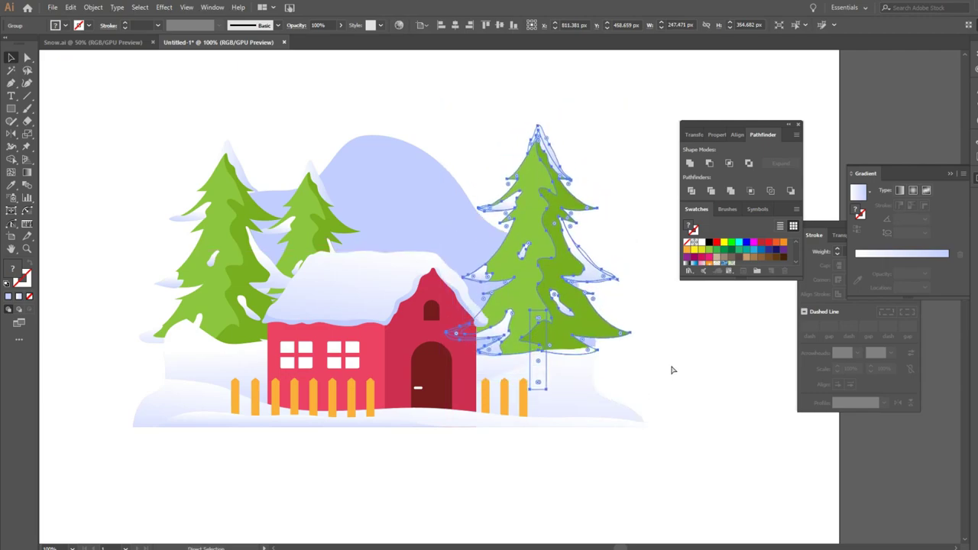
key(ctrl+z)
key(a)
- Pull a snow-ground point up beside the right tree, then select the right pine group
click(605, 359)
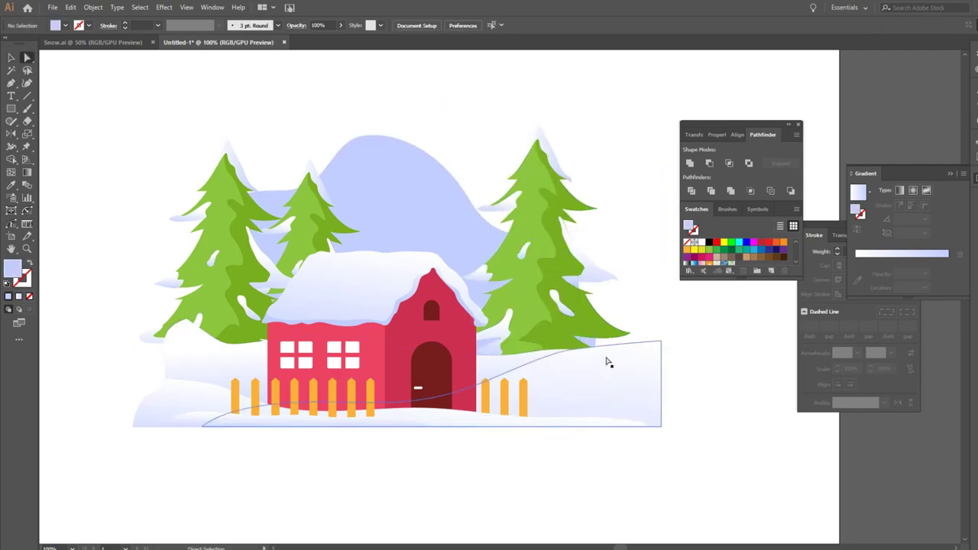
drag(597, 345, 605, 325)
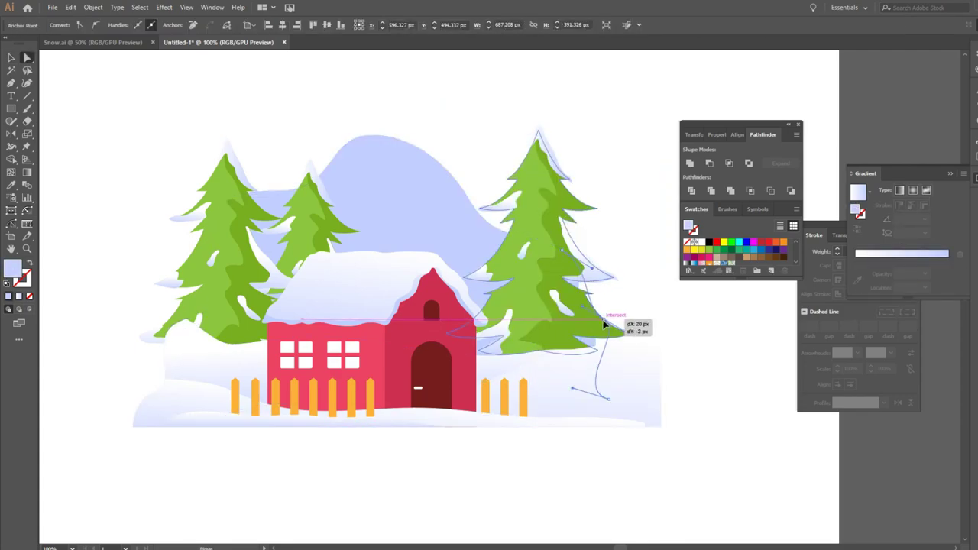
click(610, 367)
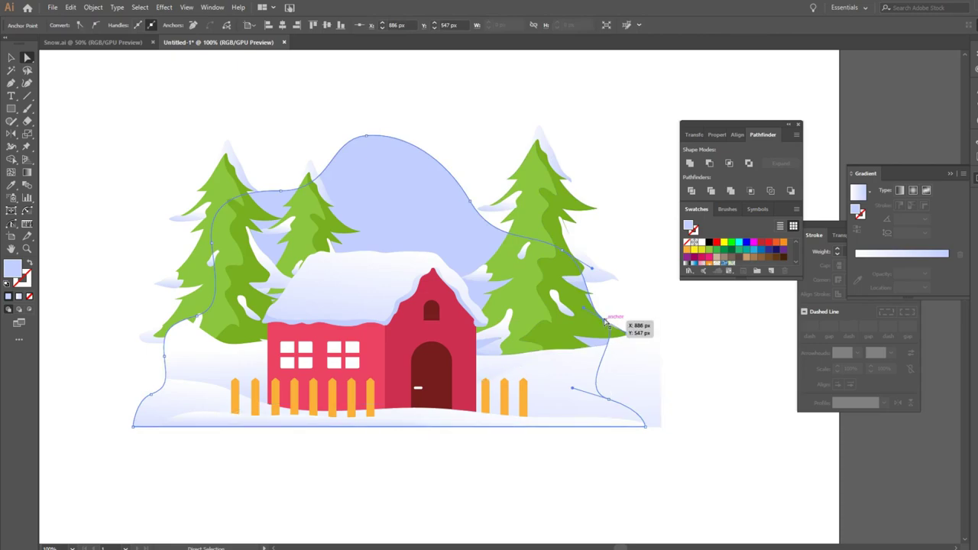
click(601, 343)
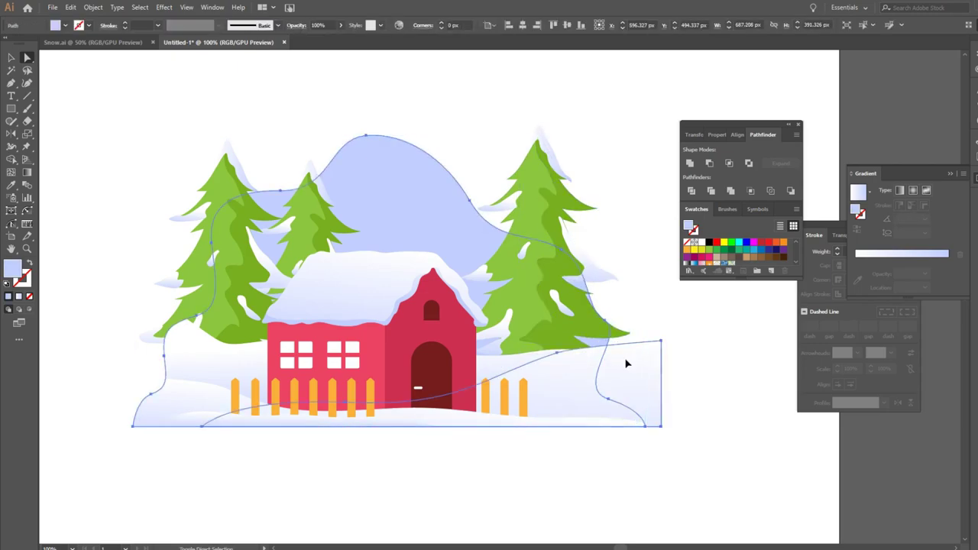
click(699, 359)
key(v)
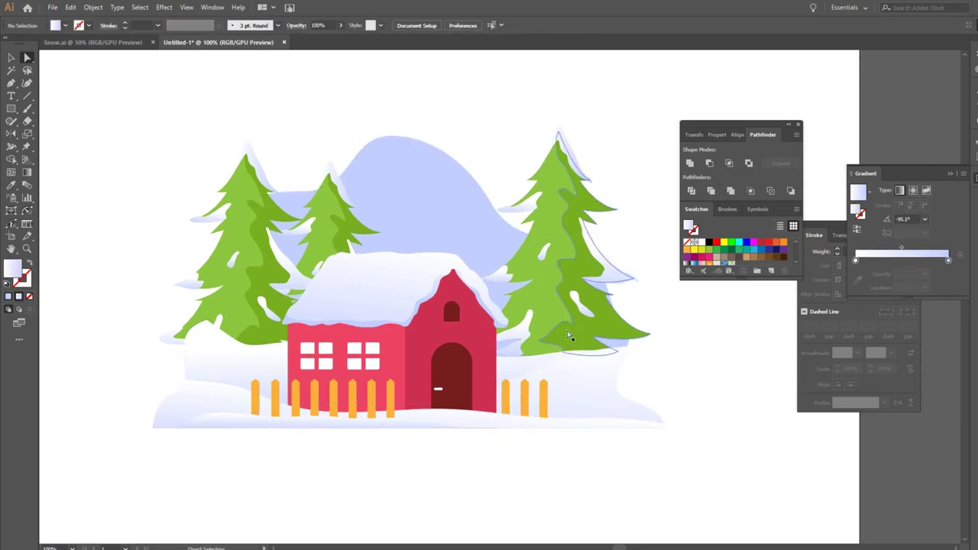
click(568, 330)
- Sample the light-blue snow colour and move the snow outline onto the left pine
scroll(585, 330, up, 5)
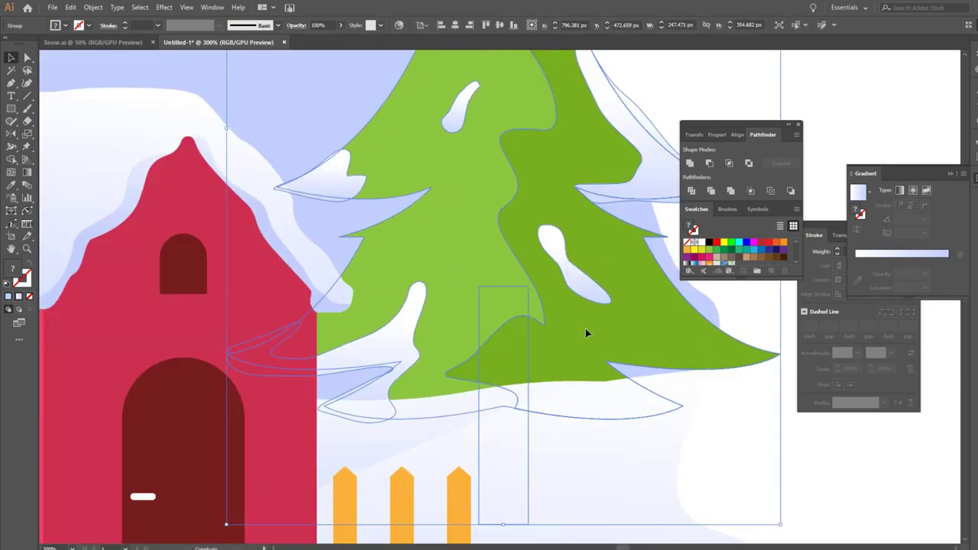
scroll(586, 330, down, 2)
scroll(585, 330, down, 3)
click(649, 371)
scroll(590, 392, up, 2)
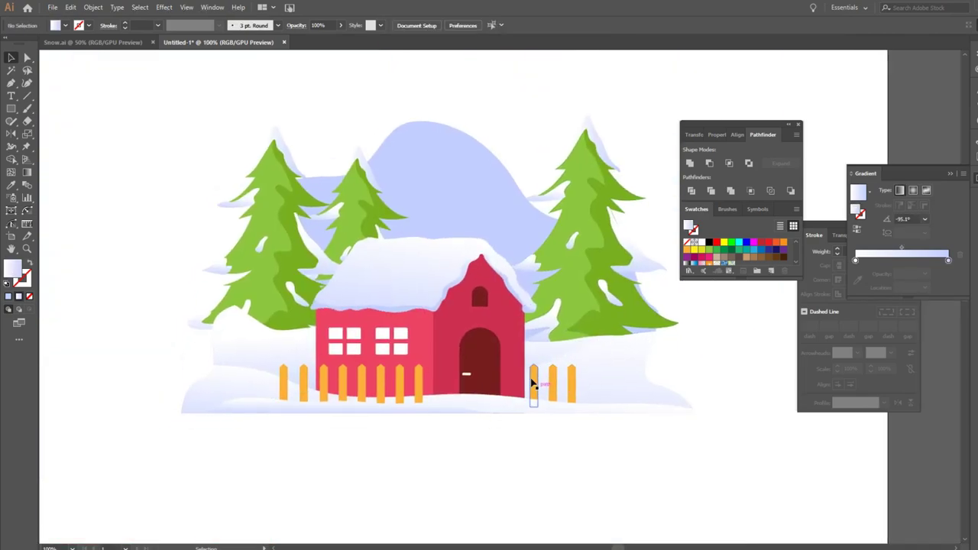
key(i)
click(361, 192)
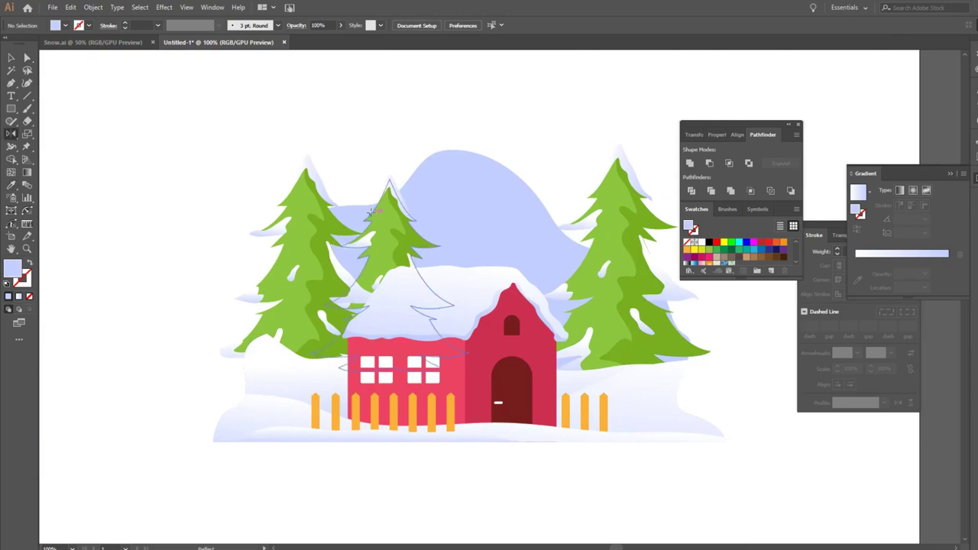
drag(369, 211, 334, 203)
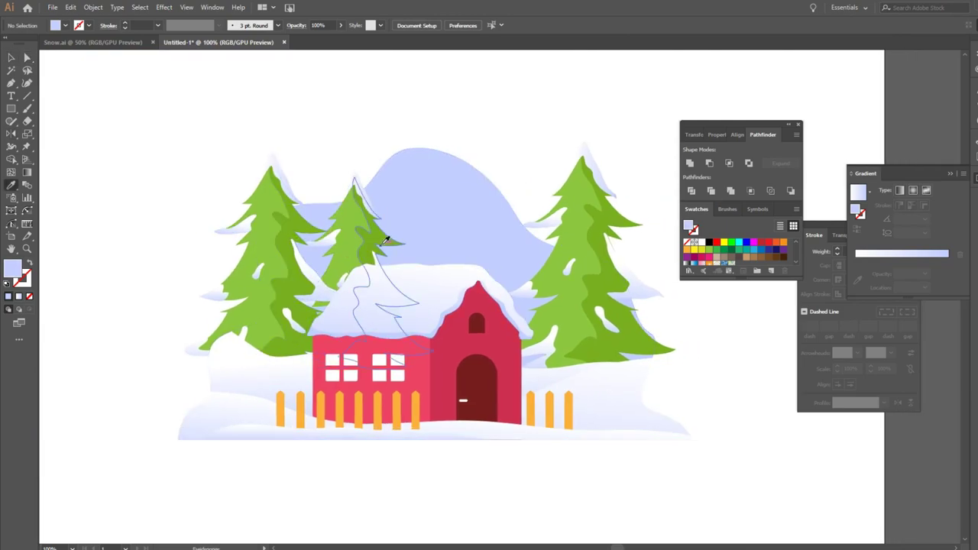
key(v)
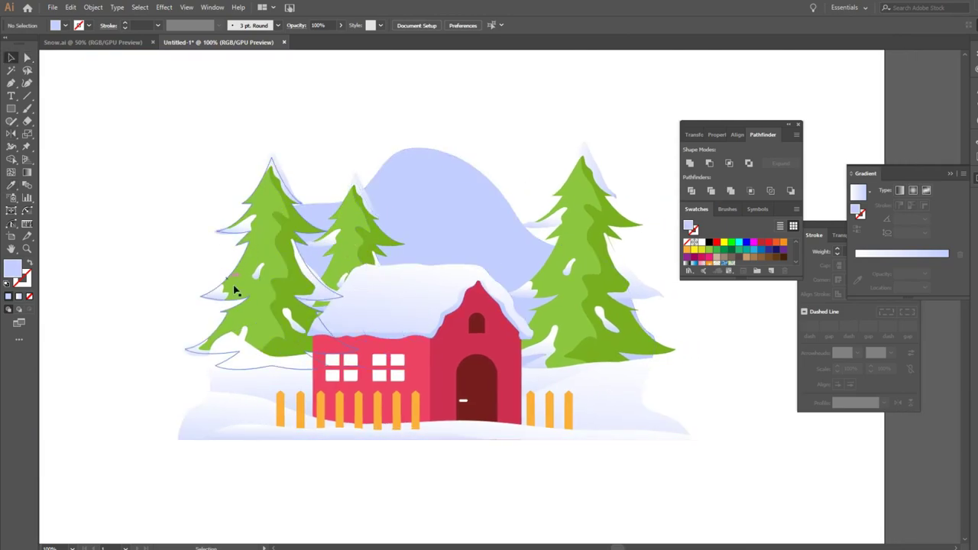
drag(235, 290, 272, 305)
click(188, 275)
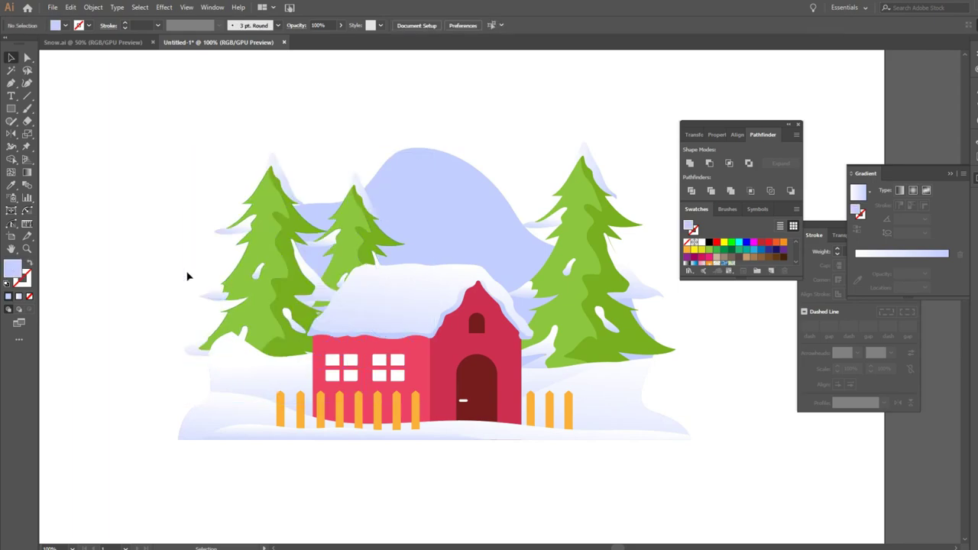
- Reposition the pair of left pine trees as a group
click(282, 282)
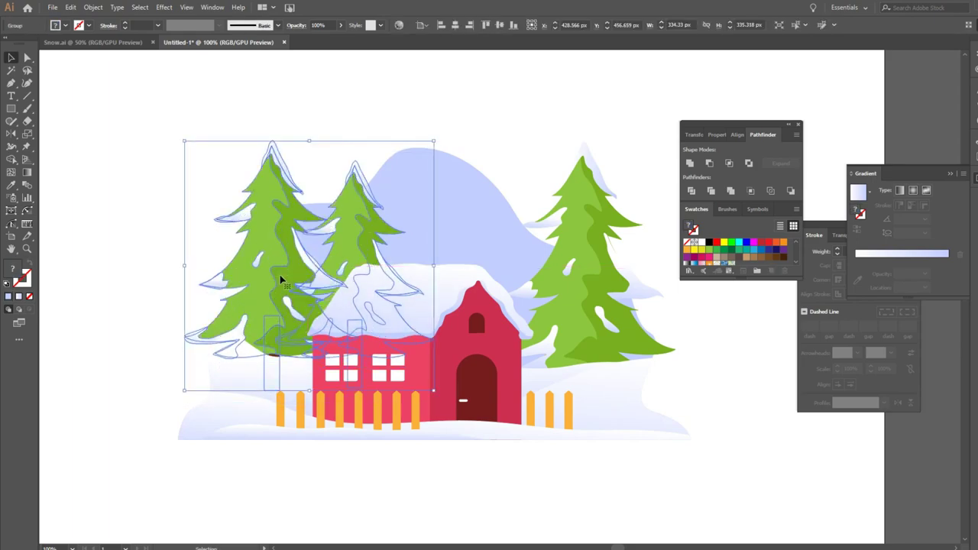
click(157, 223)
drag(283, 280, 286, 272)
double_click(285, 275)
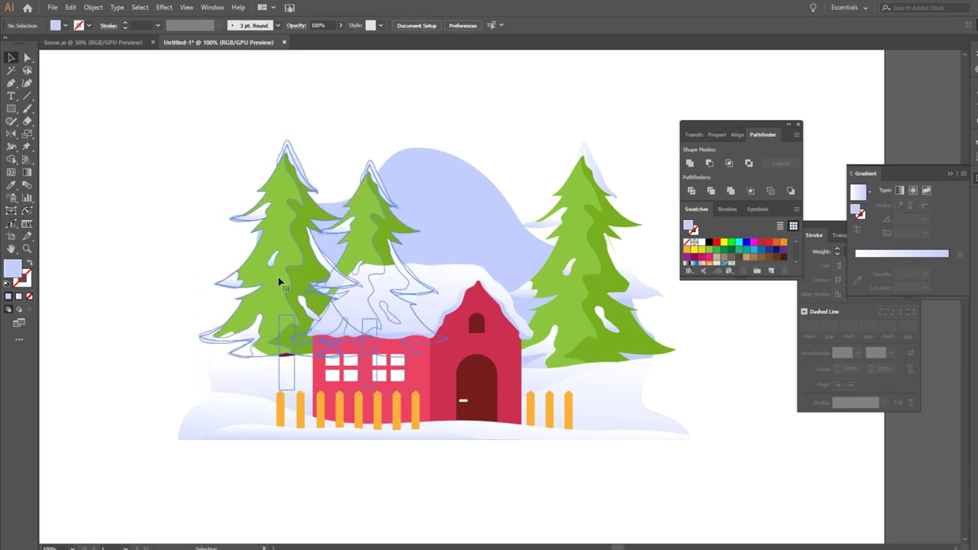
click(203, 236)
double_click(204, 236)
click(291, 285)
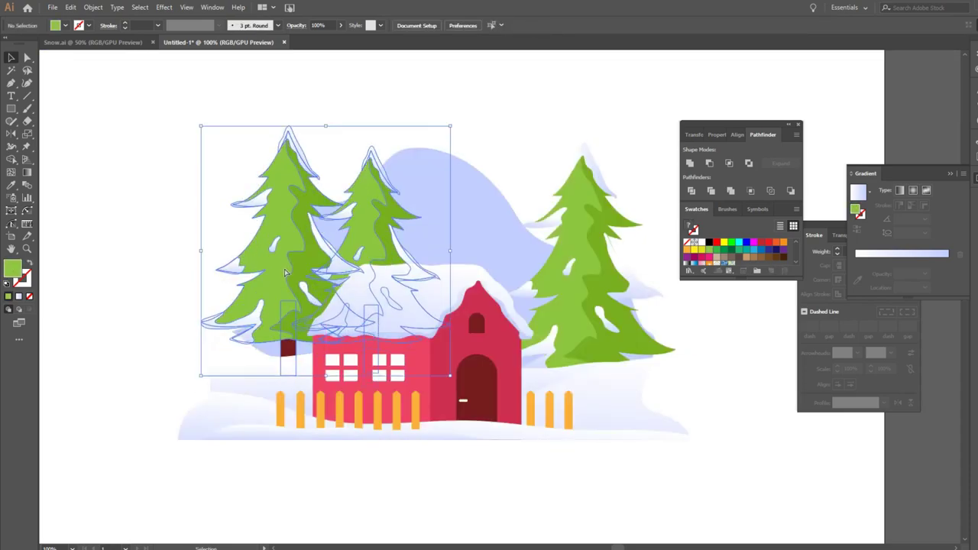
double_click(291, 286)
double_click(186, 259)
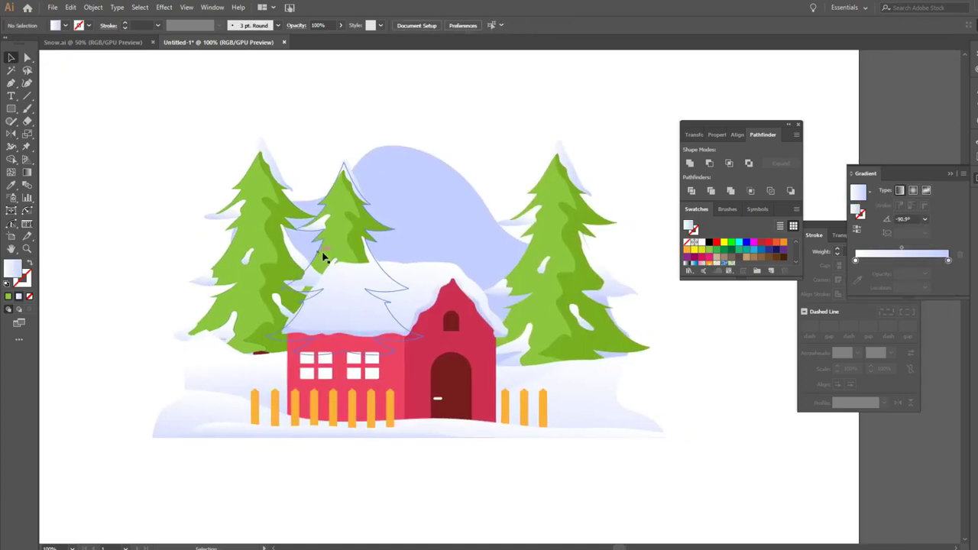
drag(317, 258, 354, 247)
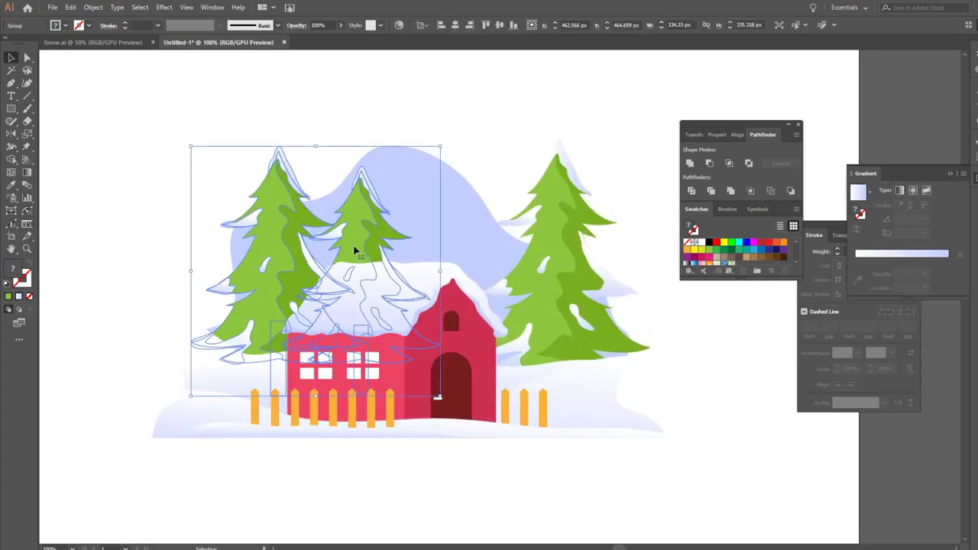
click(199, 214)
drag(276, 260, 262, 257)
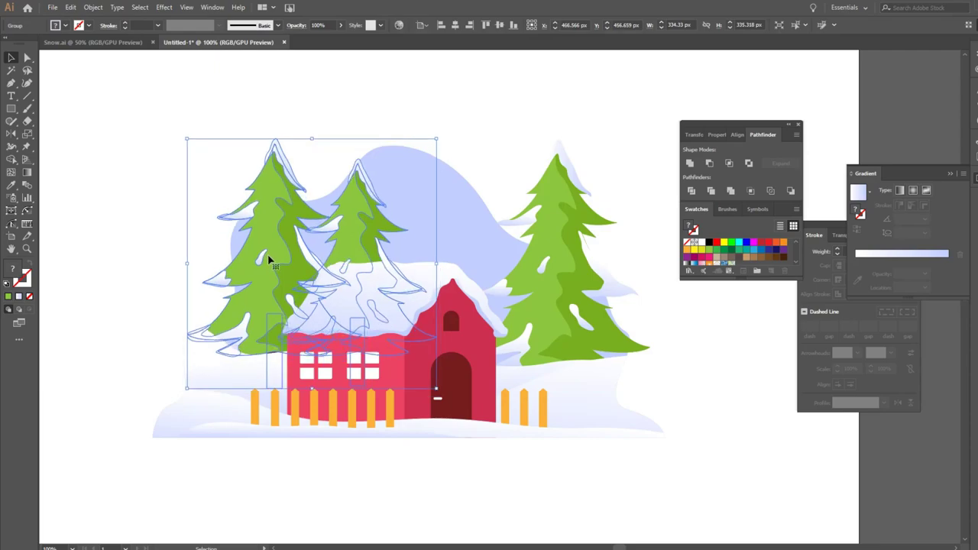
click(186, 253)
- Select a snow-ground anchor point beneath the trees and bring the whole scene into view
click(269, 371)
scroll(269, 371, up, 3)
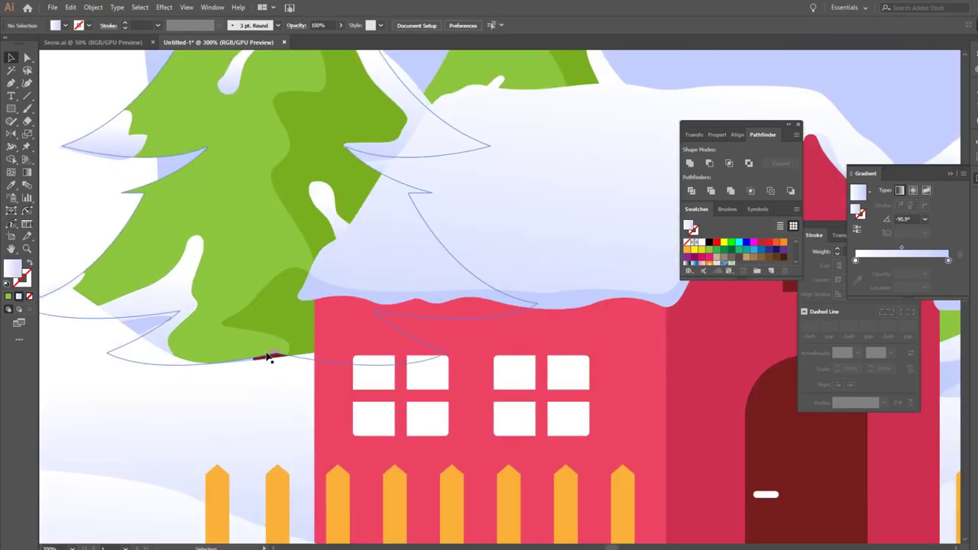
key(a)
click(268, 357)
scroll(267, 357, down, 4)
drag(158, 234, 171, 265)
- Drag the lavender mountain's peak anchor to reshape it
key(v)
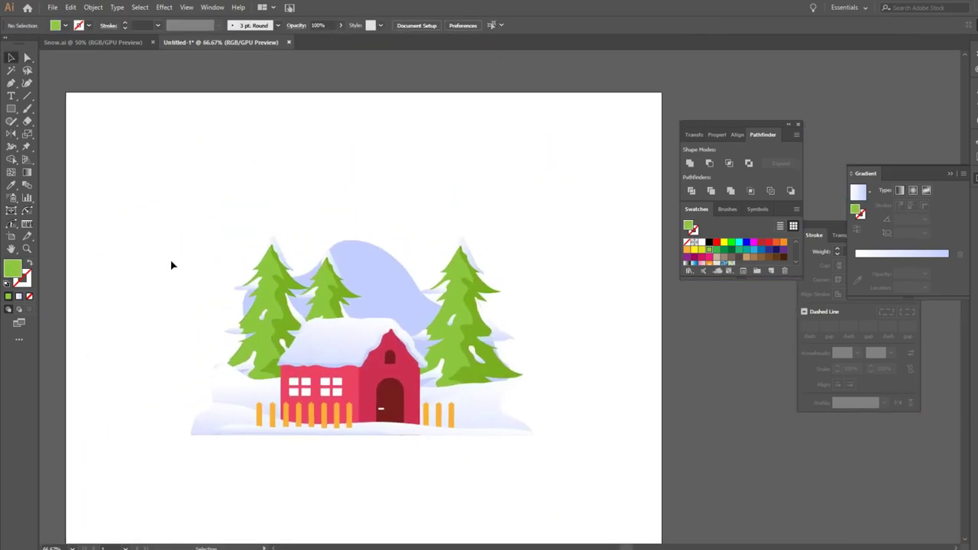
scroll(338, 244, up, 1)
key(a)
click(352, 188)
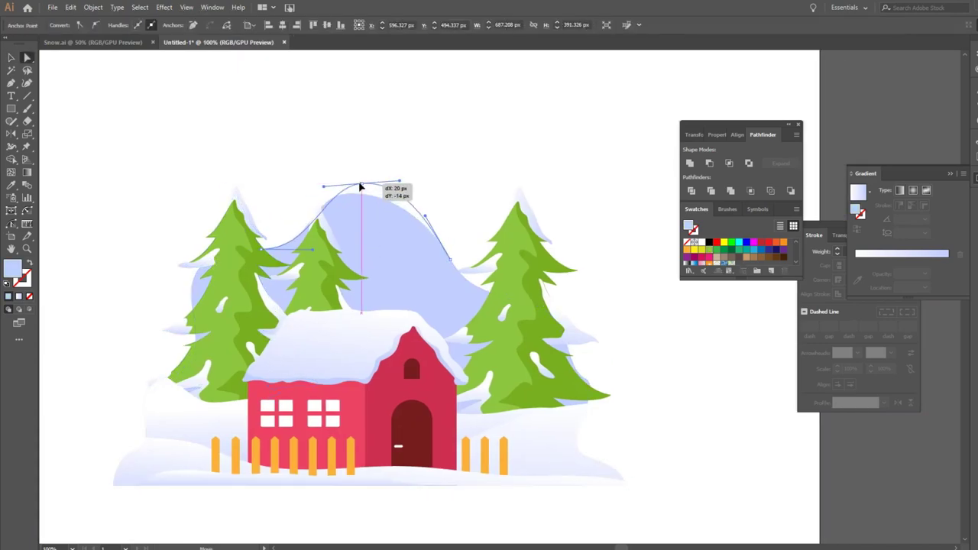
drag(372, 187, 388, 191)
click(441, 187)
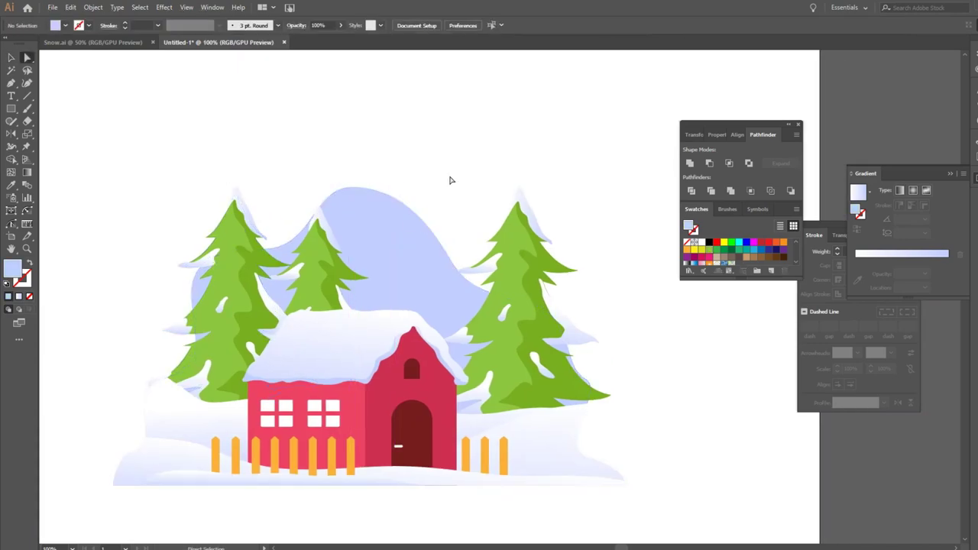
scroll(411, 170, down, 1)
key(v)
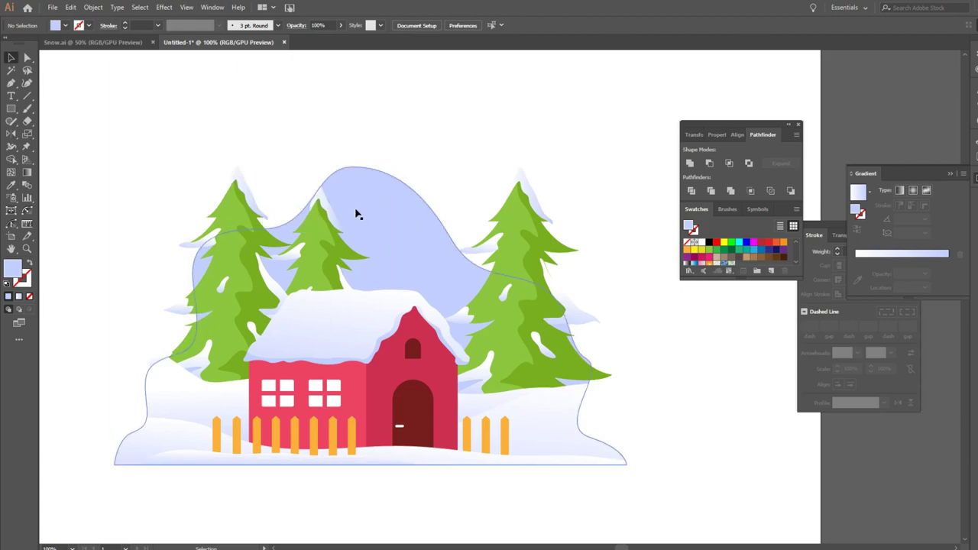
- Draw a large light-blue hill shape and intersect it with the back landscape
double_click(11, 269)
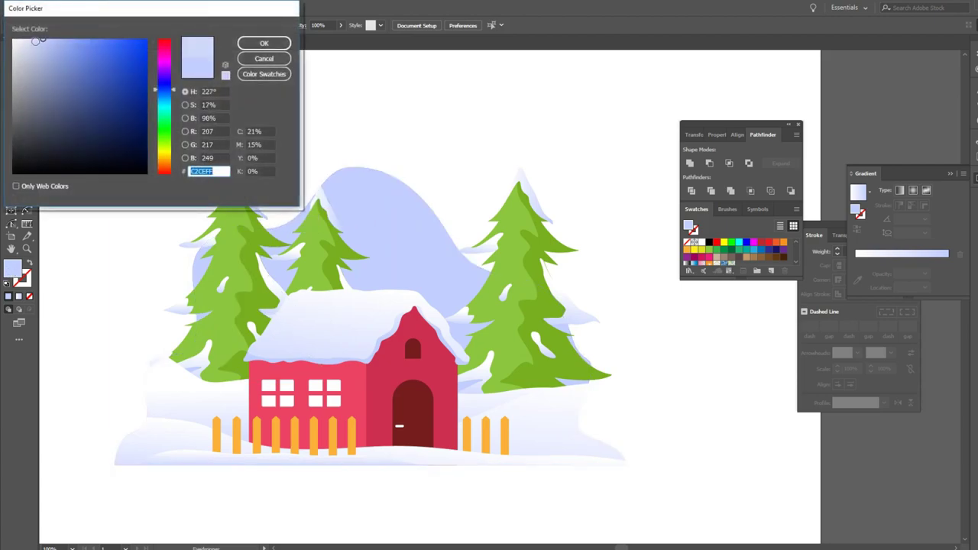
click(263, 43)
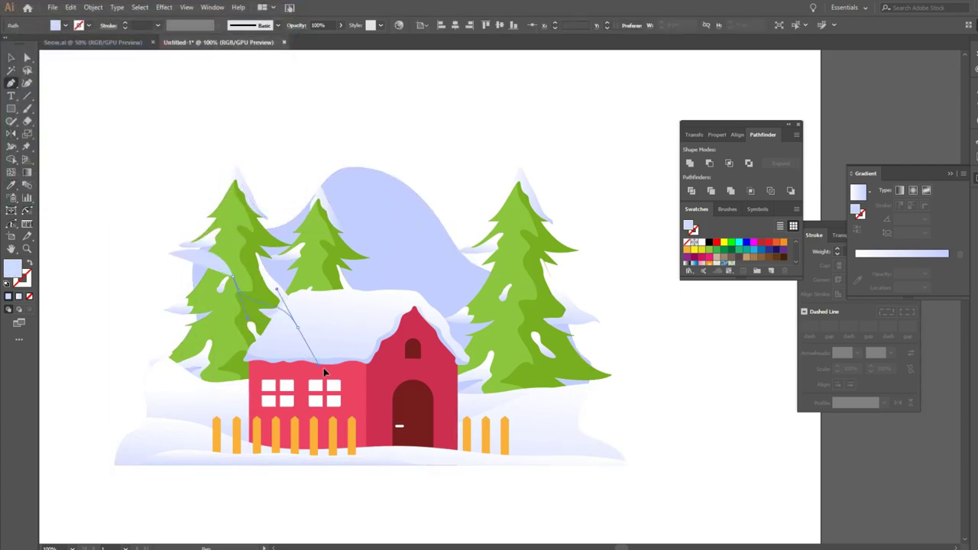
drag(323, 367, 325, 368)
mouse_move(418, 295)
mouse_down()
mouse_move(419, 252)
mouse_move(494, 195)
mouse_up()
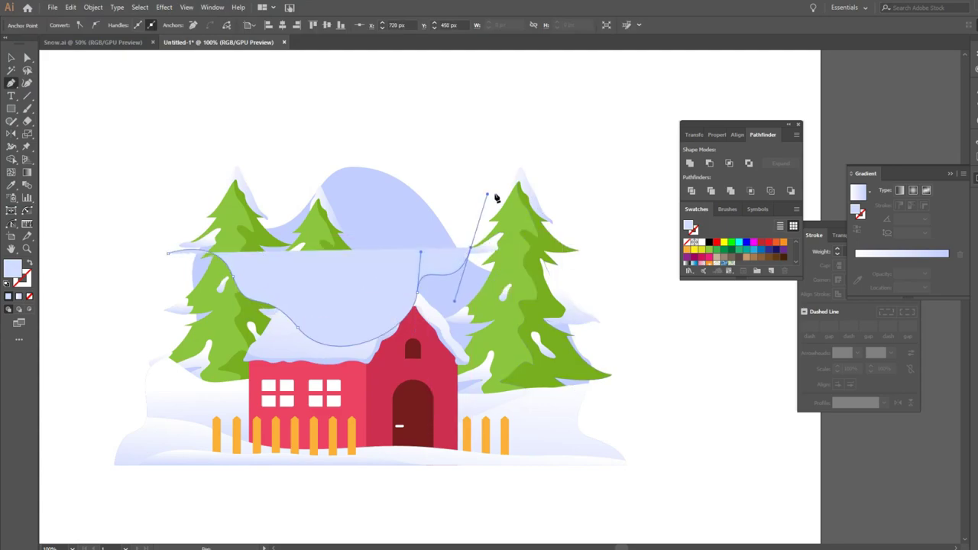
drag(271, 412, 79, 353)
click(167, 253)
key(a)
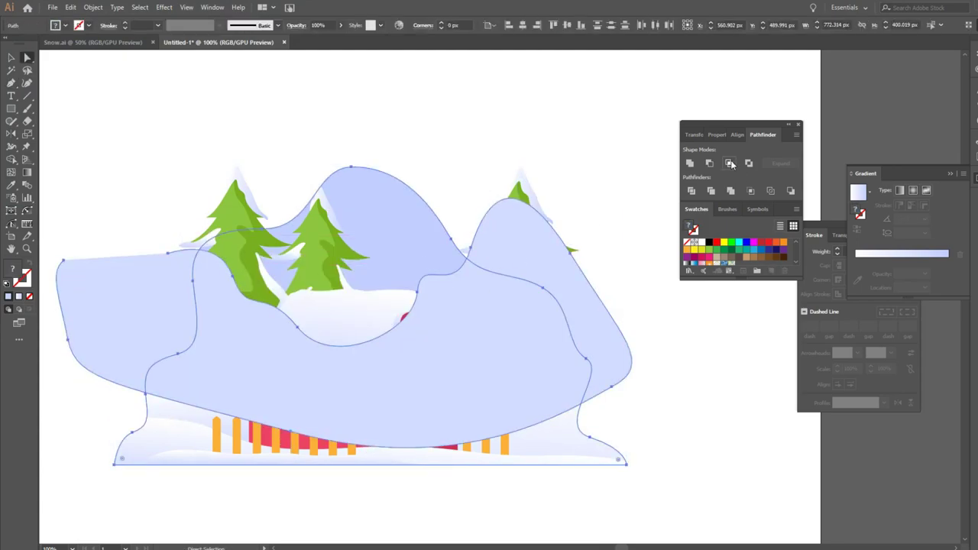
click(731, 164)
key(ctrl+shift+a)
- Draw a closed, rounded cloud outline over the lavender mountain, then zoom back out
key(i)
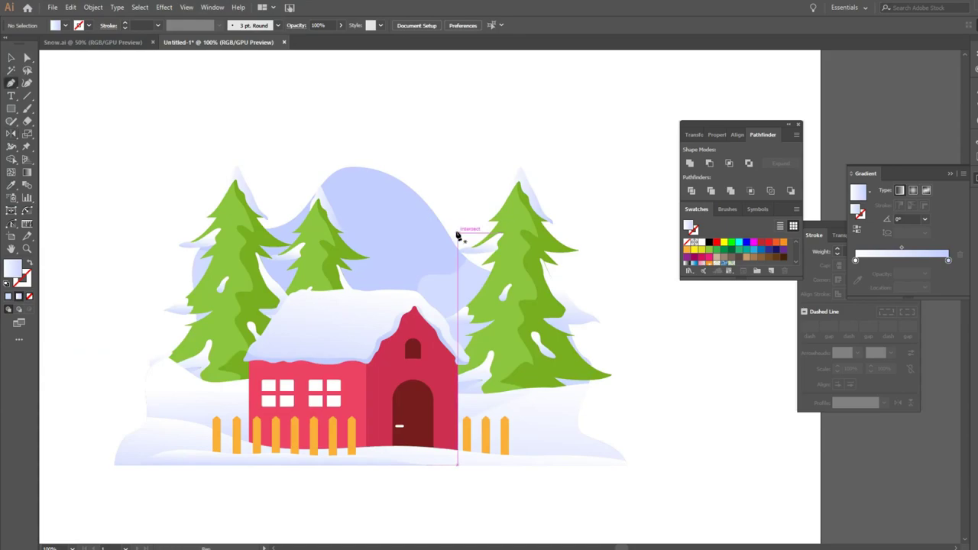
click(457, 236)
scroll(383, 236, up, 3)
click(359, 233)
mouse_move(447, 207)
mouse_down()
mouse_move(485, 214)
mouse_move(418, 213)
mouse_up()
mouse_move(500, 175)
mouse_down()
mouse_move(541, 185)
mouse_move(539, 206)
mouse_up()
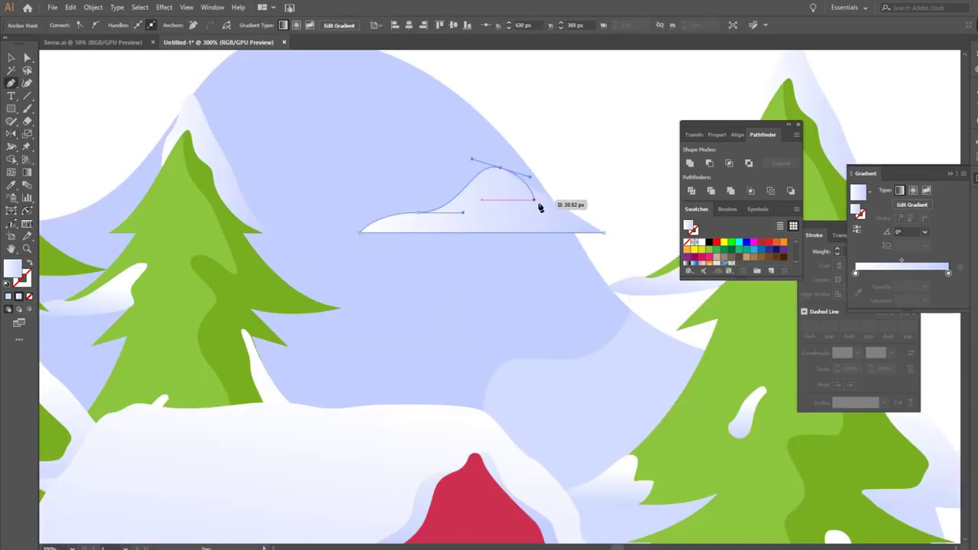
click(609, 233)
key(v)
scroll(408, 207, down, 3)
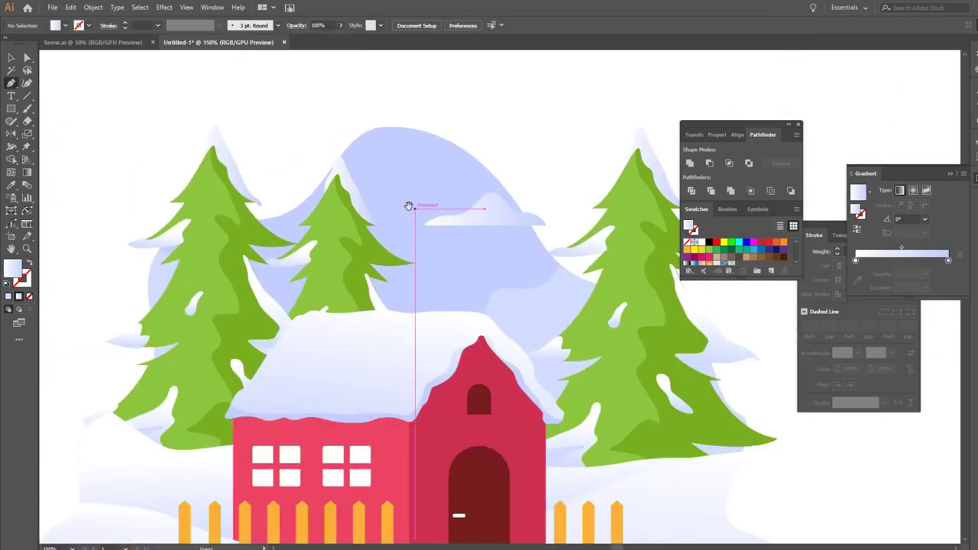
scroll(454, 191, down, 2)
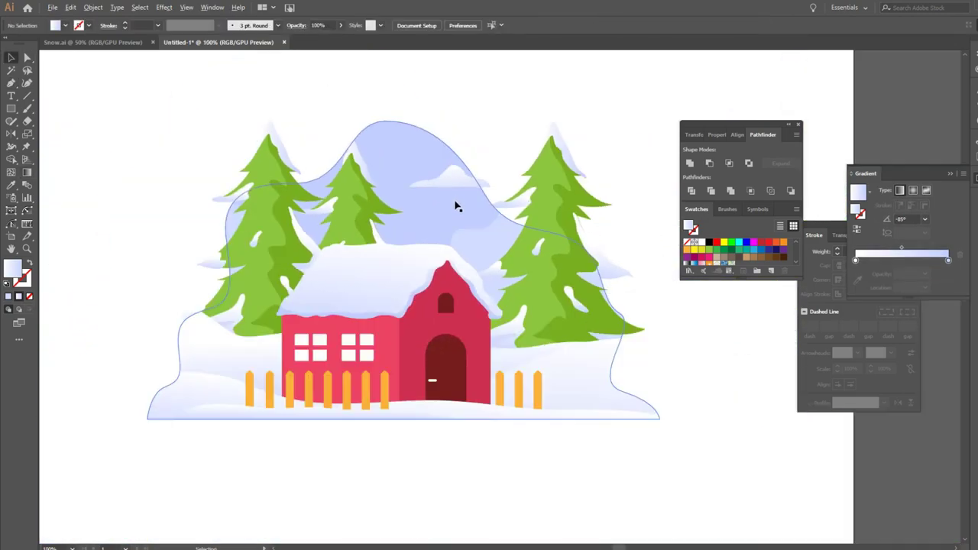
scroll(451, 165, down, 1)
- Draw a closed, curving lake base shape below the snowy ground
key(p)
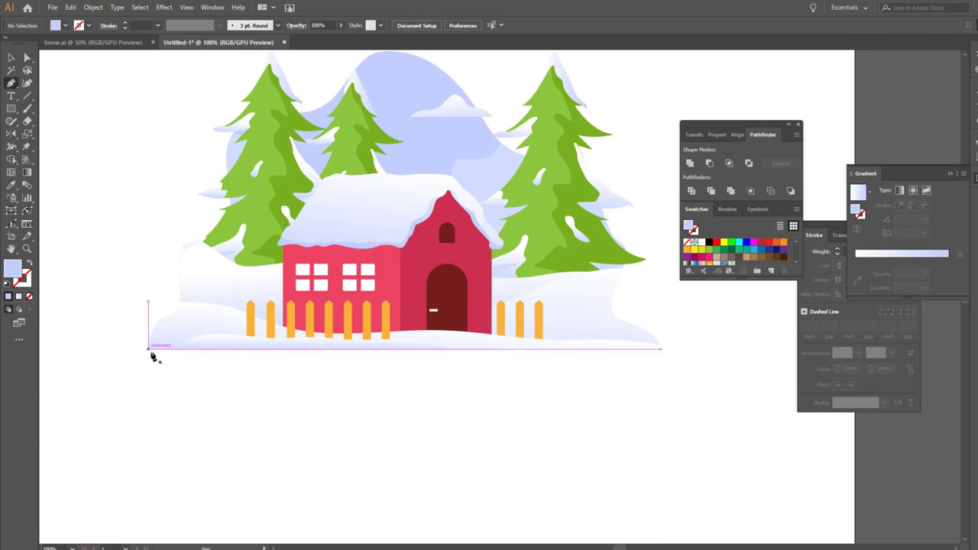
click(148, 350)
drag(213, 366, 273, 370)
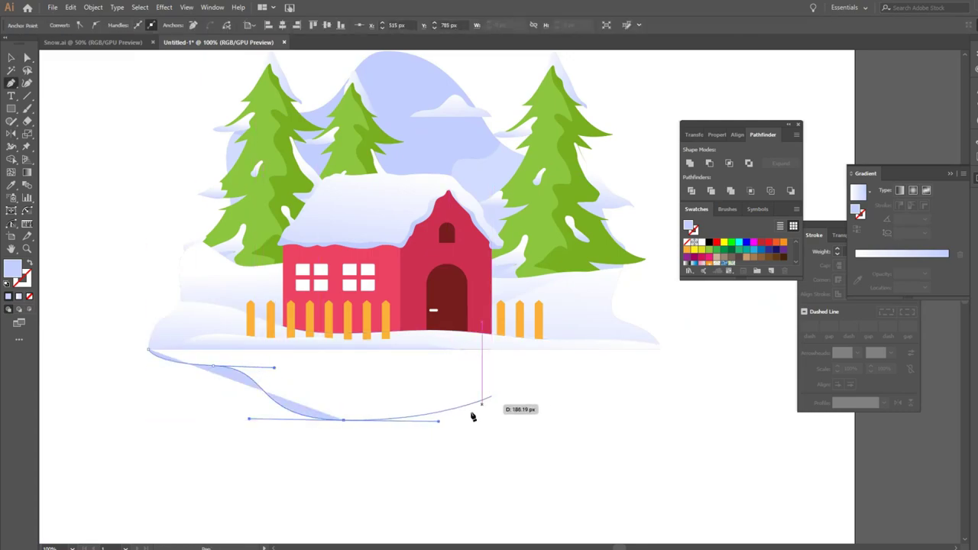
mouse_move(315, 405)
mouse_down()
mouse_move(486, 356)
mouse_move(592, 340)
mouse_up()
click(592, 321)
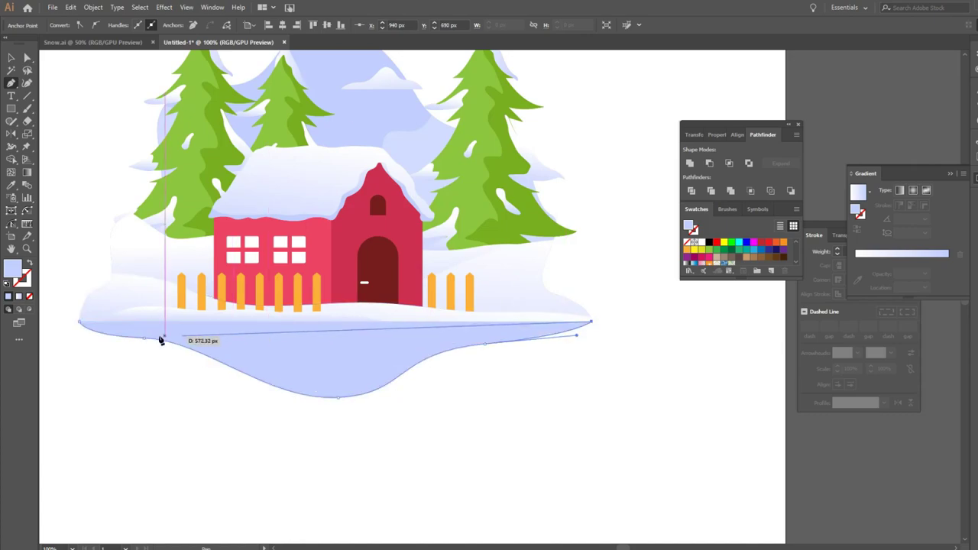
click(82, 326)
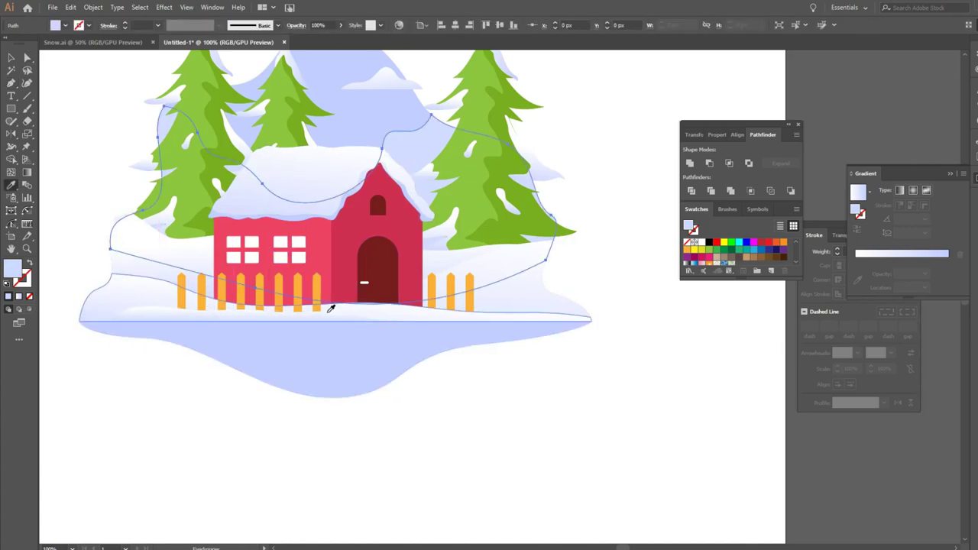
- Draw a wavy closed ripple shape across the frozen lake
key(p)
click(219, 335)
scroll(262, 334, up, 1)
drag(432, 336, 448, 366)
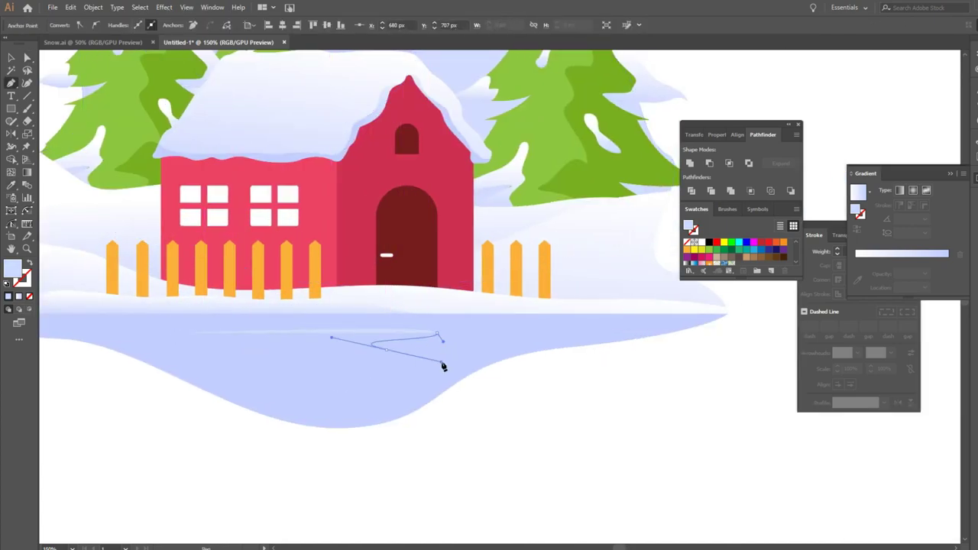
scroll(367, 366, up, 1)
click(321, 374)
drag(355, 338, 403, 334)
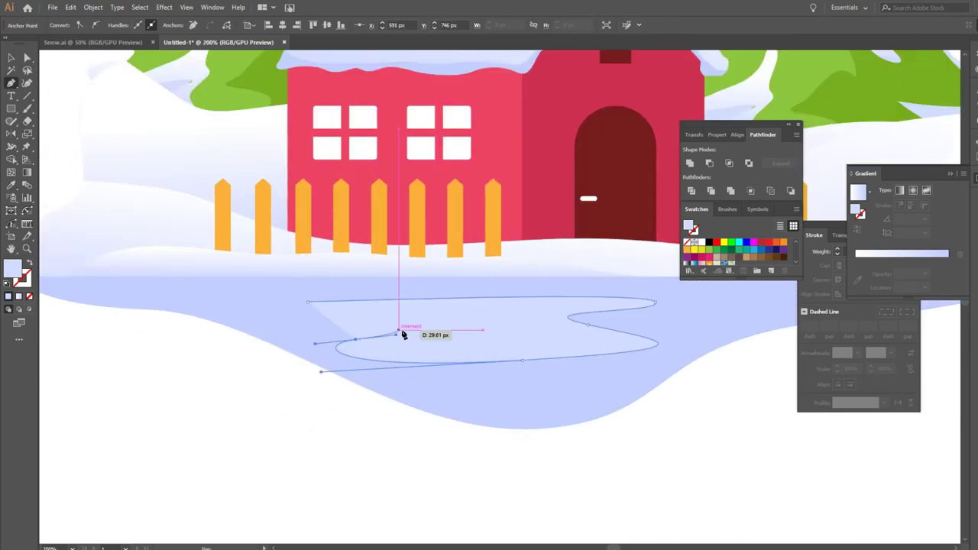
scroll(306, 344, down, 2)
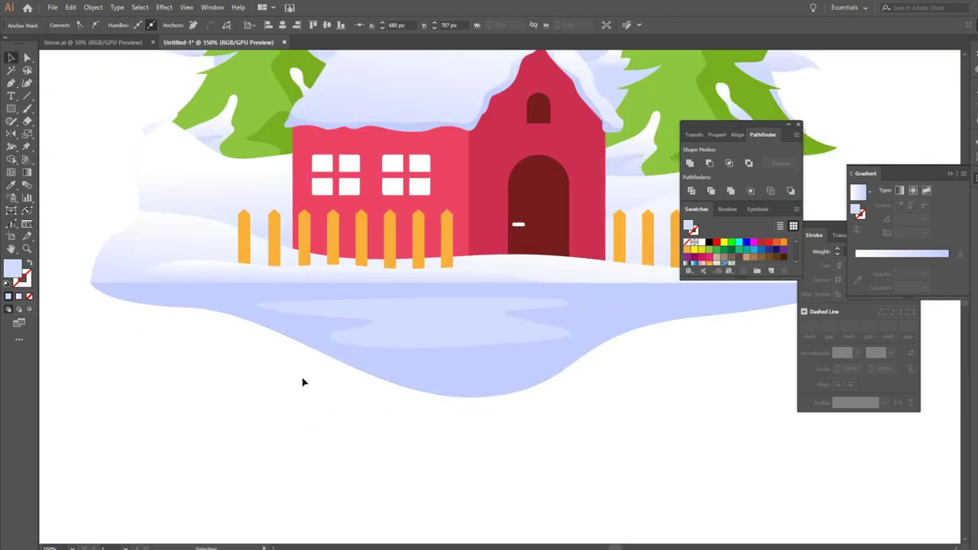
scroll(301, 383, down, 2)
scroll(377, 359, up, 3)
scroll(397, 358, down, 1)
- Re-angle the cloud's gradient to about -91.8°
key(v)
click(492, 397)
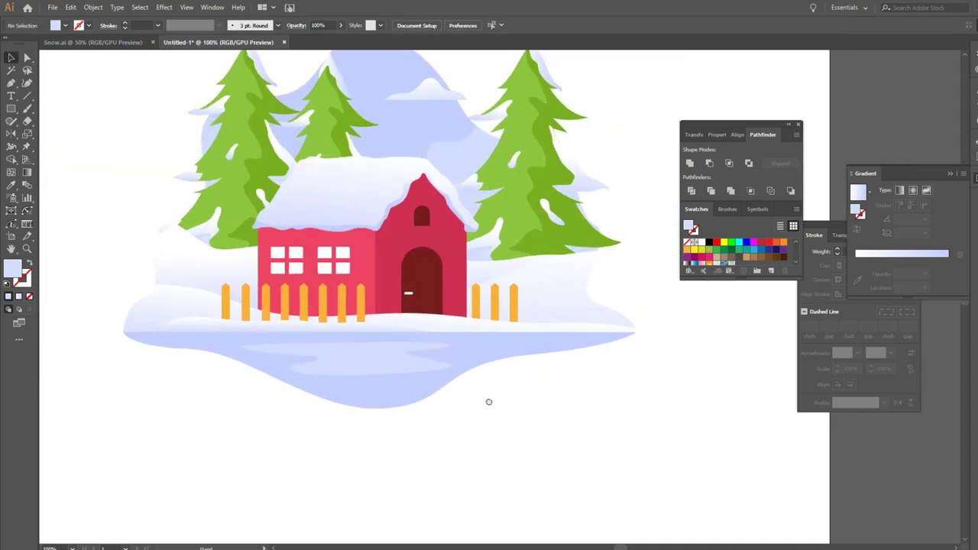
scroll(480, 400, down, 2)
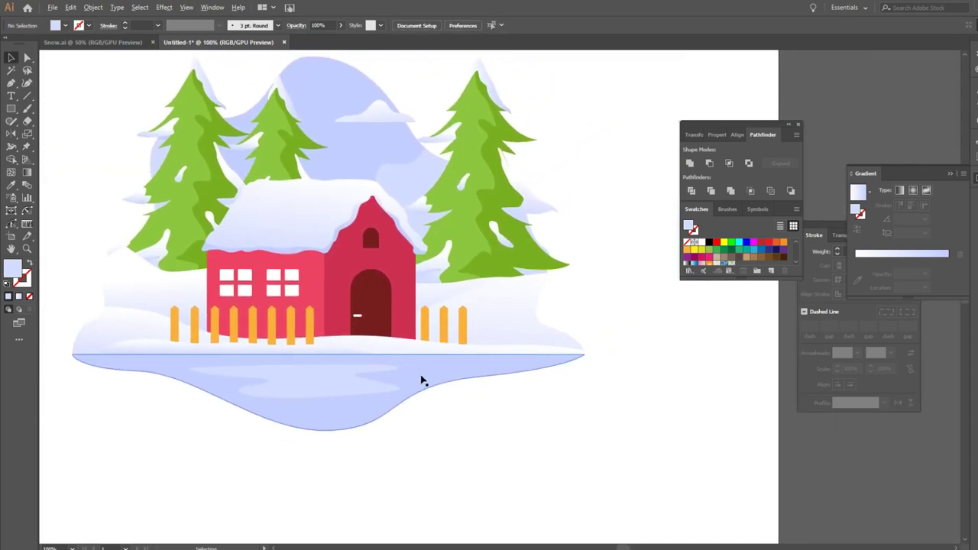
scroll(379, 236, up, 2)
key(a)
click(426, 168)
key(g)
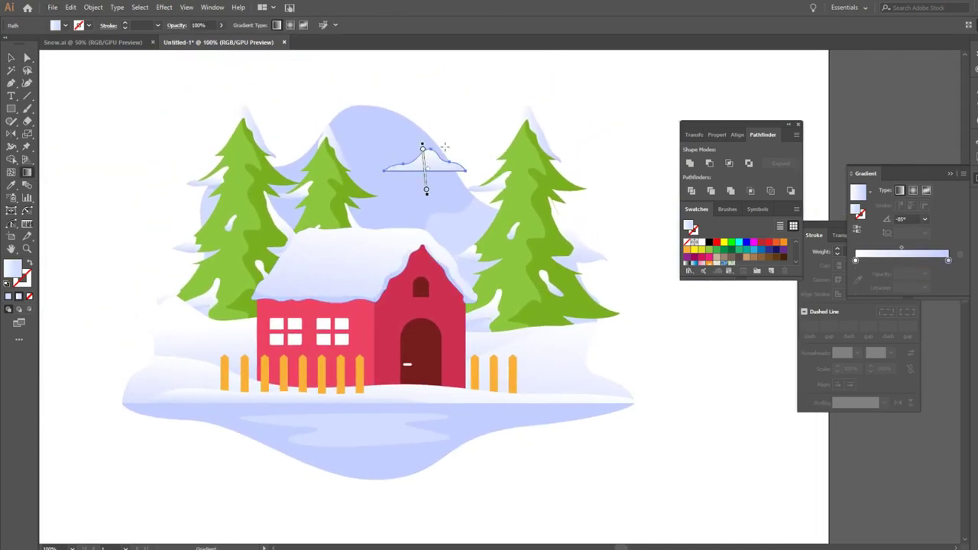
drag(443, 204, 436, 205)
- Duplicate the cloud and place the copy near the middle tree
key(v)
click(481, 117)
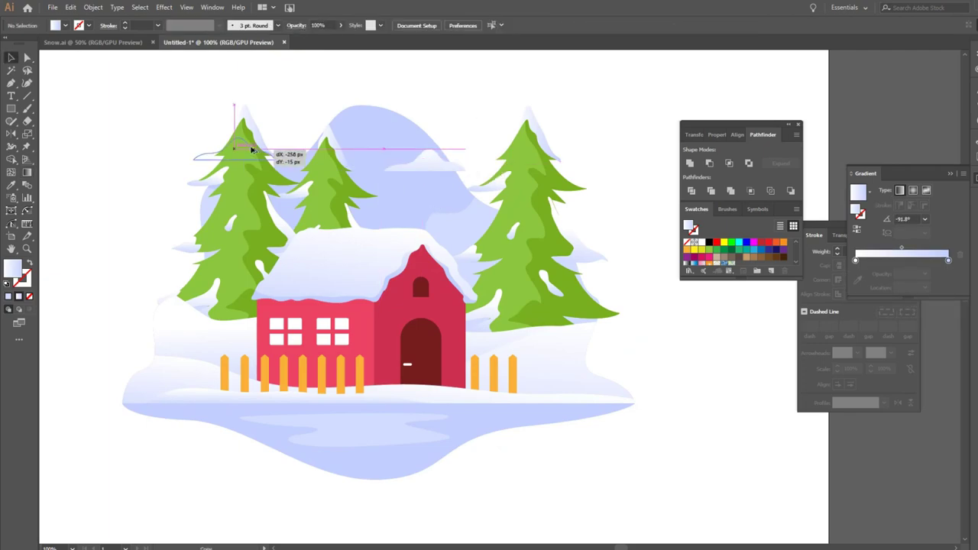
drag(284, 153, 307, 158)
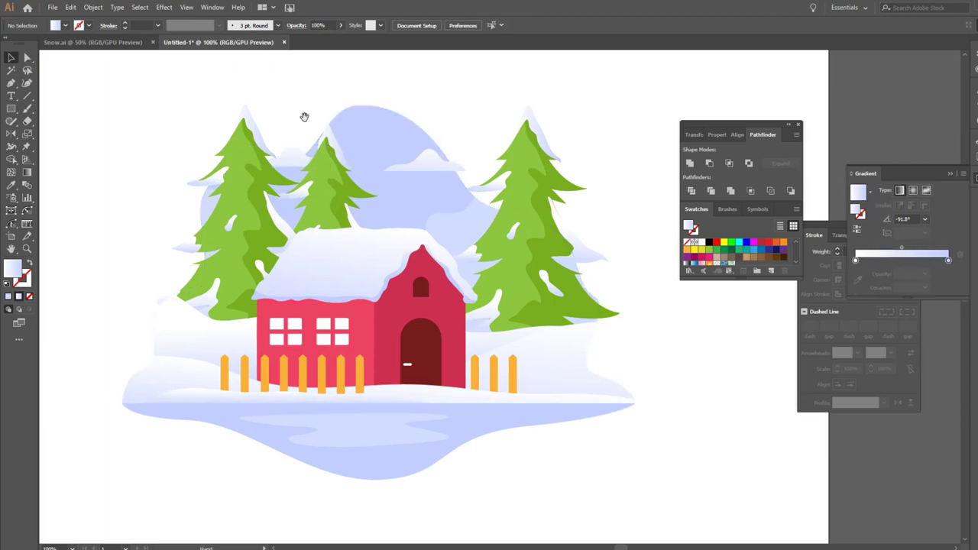
drag(304, 116, 306, 129)
drag(450, 176, 449, 176)
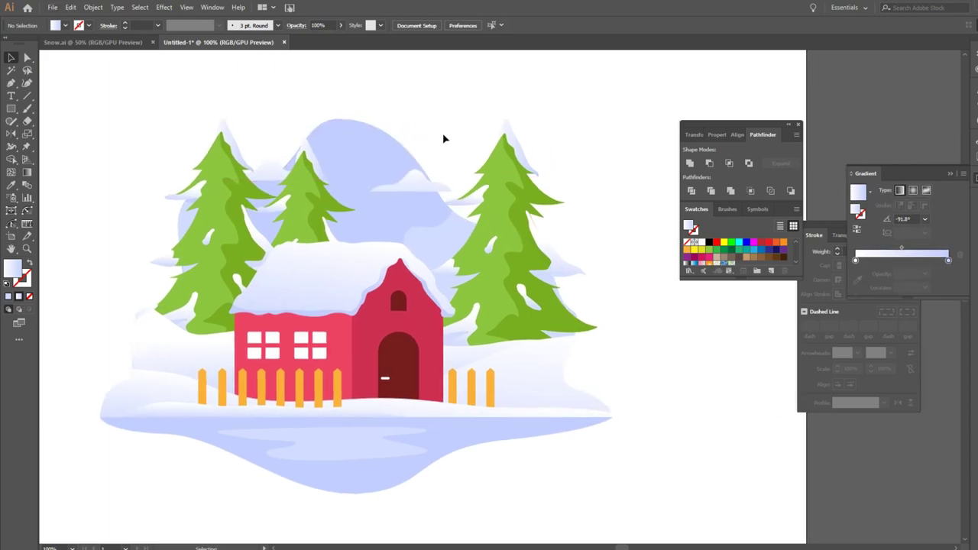
- Make the snowy ground gradient run roughly vertically, at about -83.5°
click(518, 371)
key(g)
drag(527, 337, 533, 413)
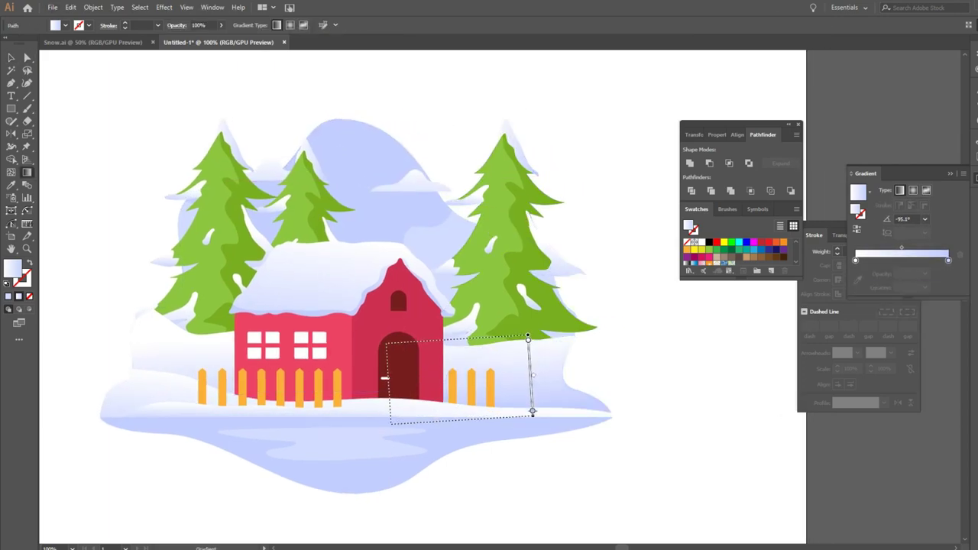
drag(613, 362, 589, 344)
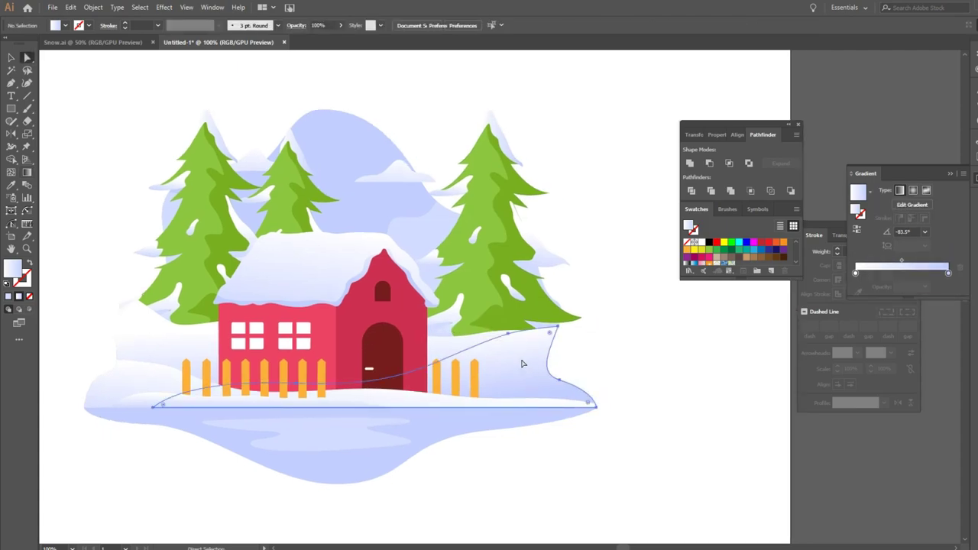
drag(524, 346, 524, 418)
key(v)
click(586, 346)
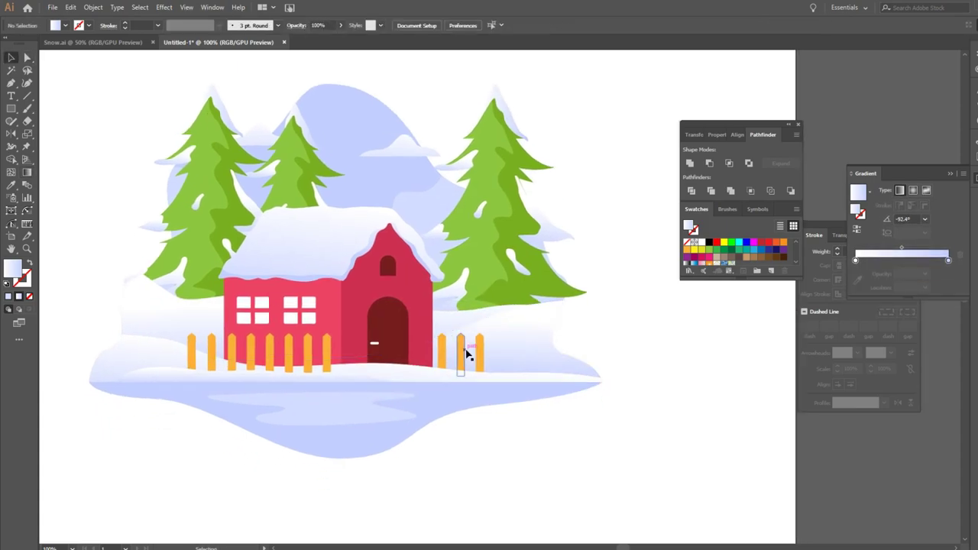
- Fill the right-hand fence with orange #FBB03B to match the left fence
scroll(463, 349, up, 1)
click(462, 351)
double_click(15, 266)
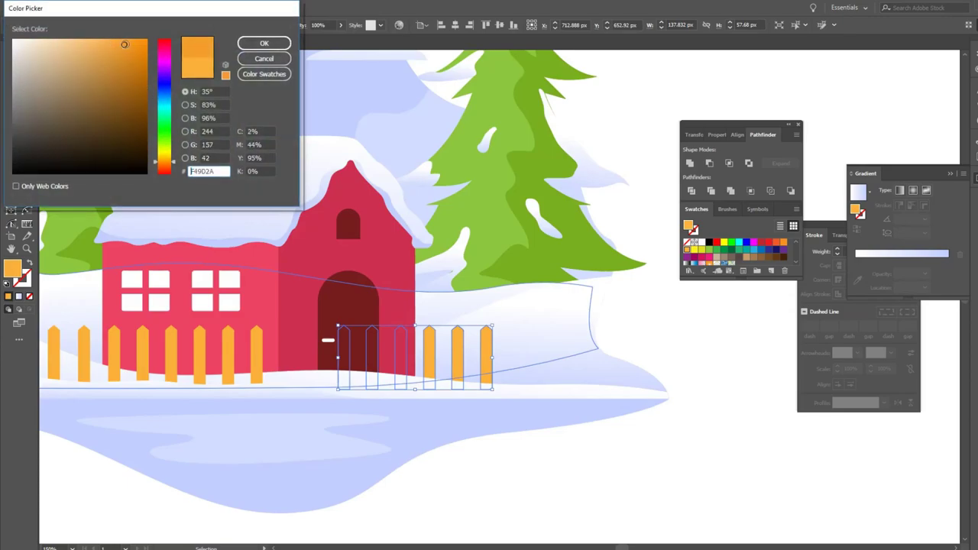
click(252, 43)
click(596, 468)
key(ctrl+0)
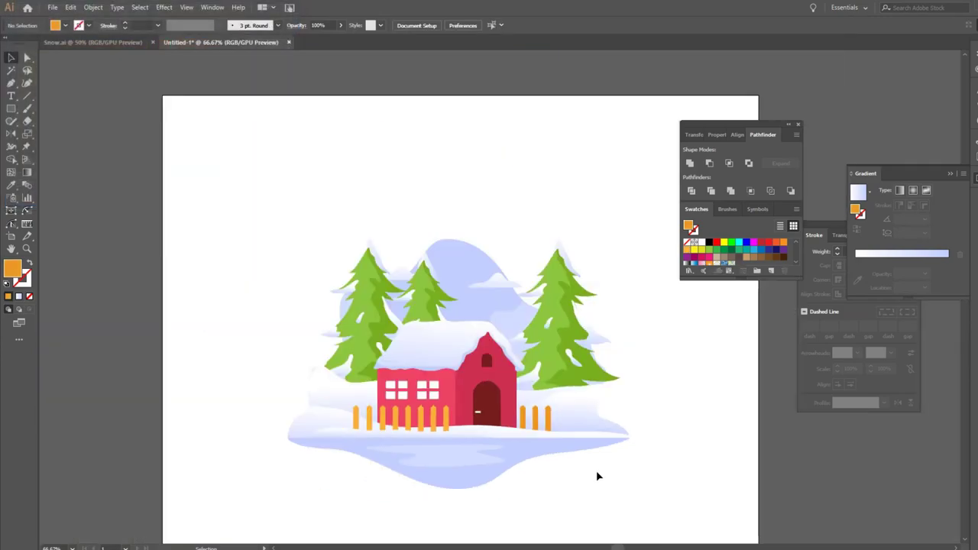
key(ctrl+1)
- Recolour the house windows to the door's dark red using the Eyedropper
click(346, 345)
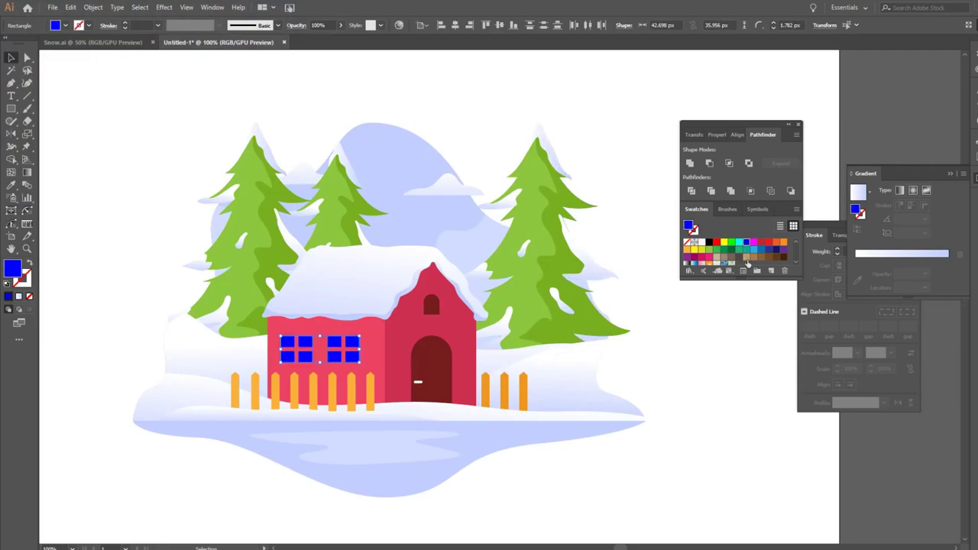
key(i)
click(527, 290)
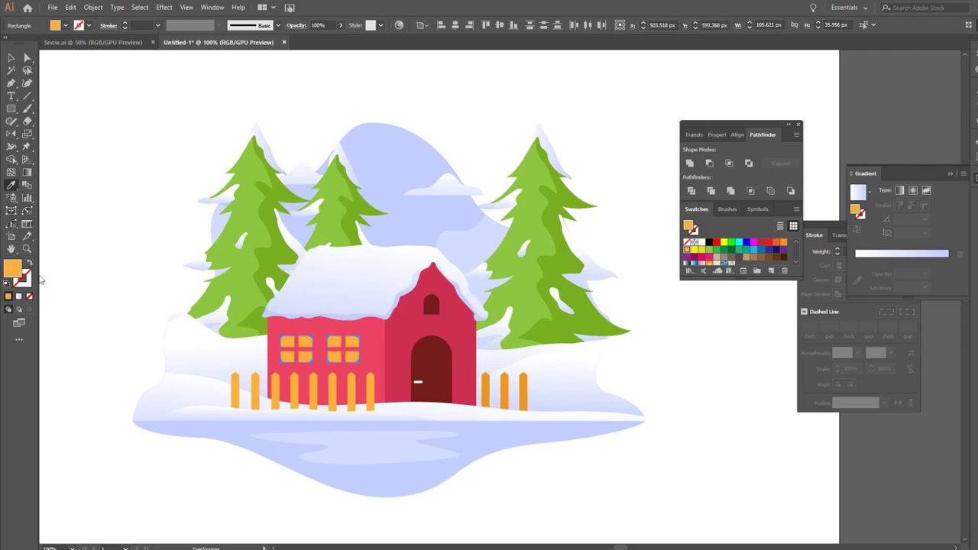
double_click(12, 268)
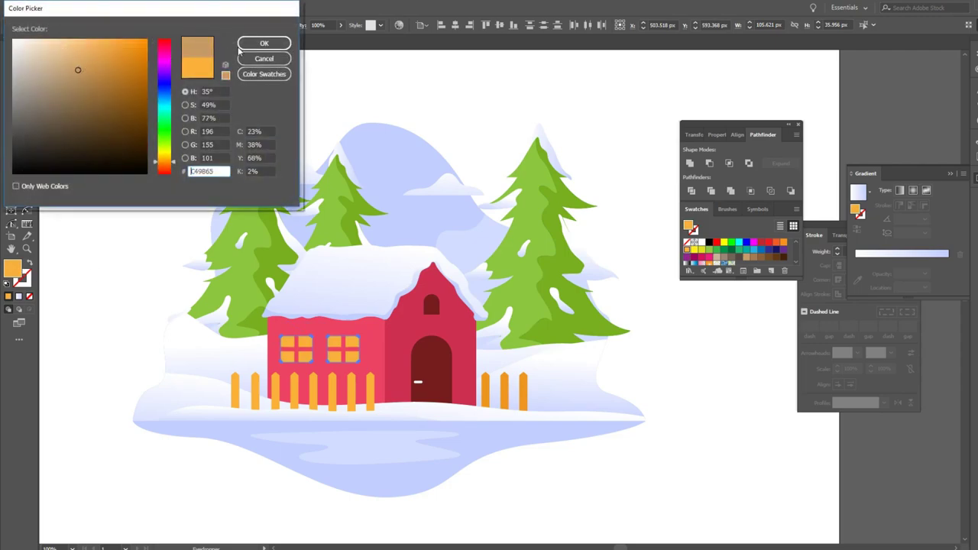
click(240, 47)
key(i)
click(416, 378)
key(v)
click(585, 454)
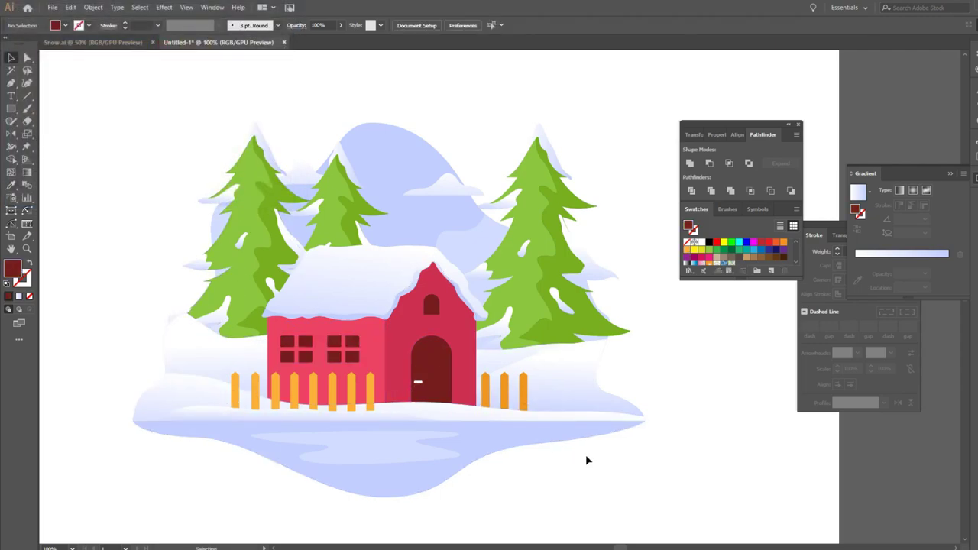
scroll(580, 447, down, 1)
- Raise the mountain's top anchor and level its handles for a rounder peak
scroll(463, 261, up, 3)
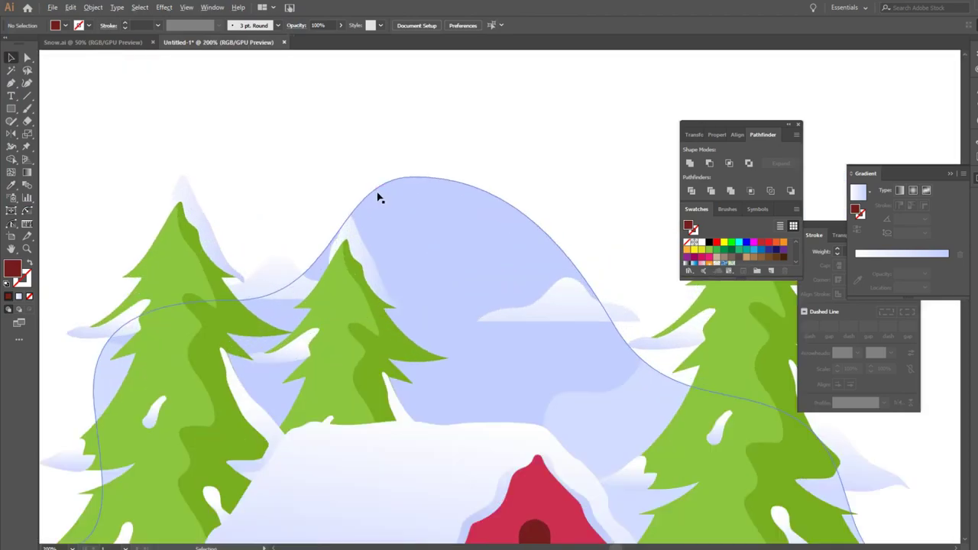
key(a)
click(361, 216)
drag(410, 178, 410, 156)
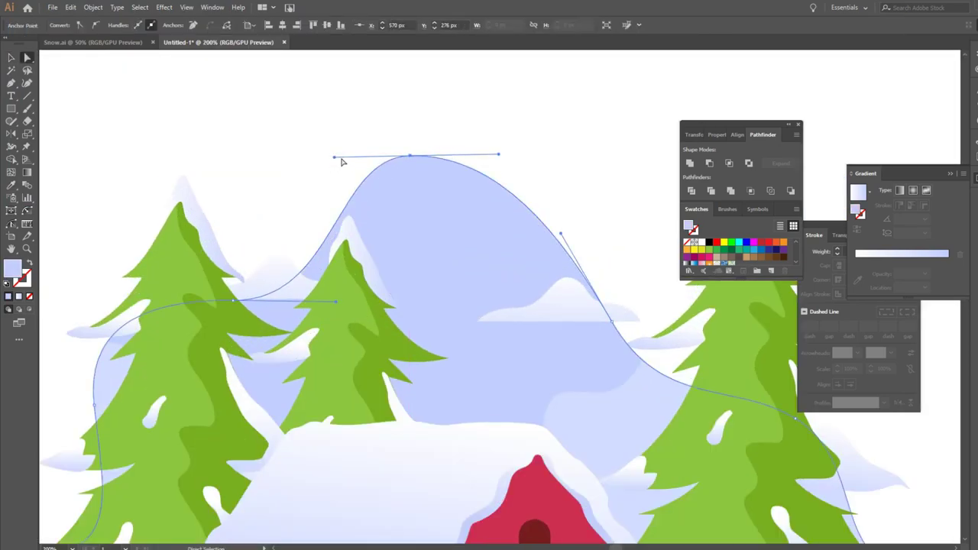
drag(333, 156, 300, 155)
drag(428, 158, 421, 157)
click(421, 125)
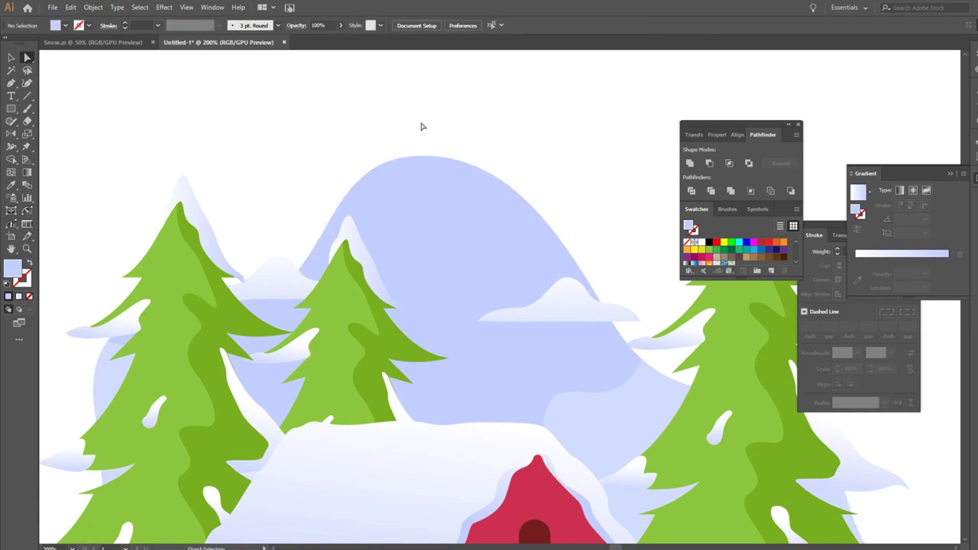
scroll(416, 126, down, 2)
- Bring up the save options and dismiss them without saving
key(v)
scroll(626, 256, down, 1)
scroll(642, 240, down, 1)
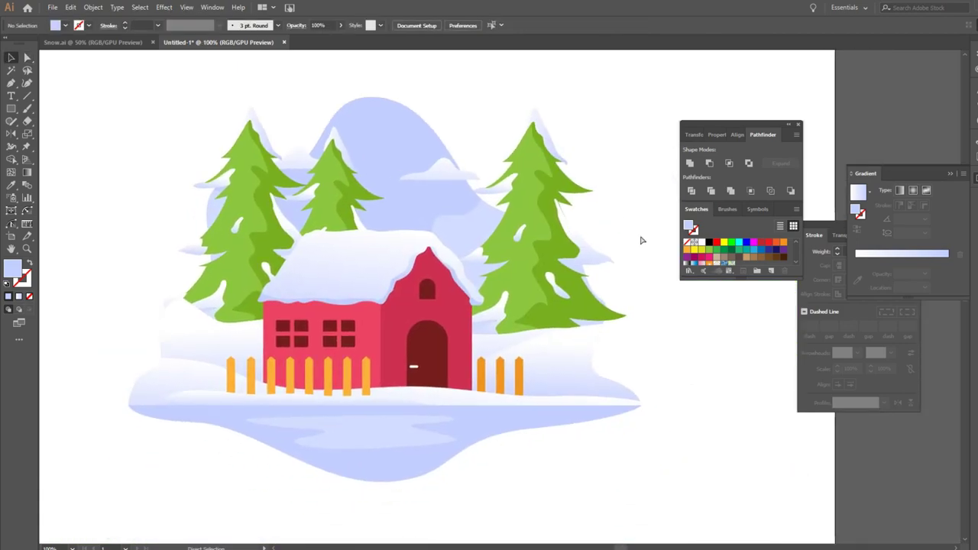
key(ctrl+s)
click(808, 332)
scroll(581, 355, down, 2)
- Select the entire winter scene, group it, and scale it up on the artboard
drag(315, 217, 314, 215)
key(ctrl+g)
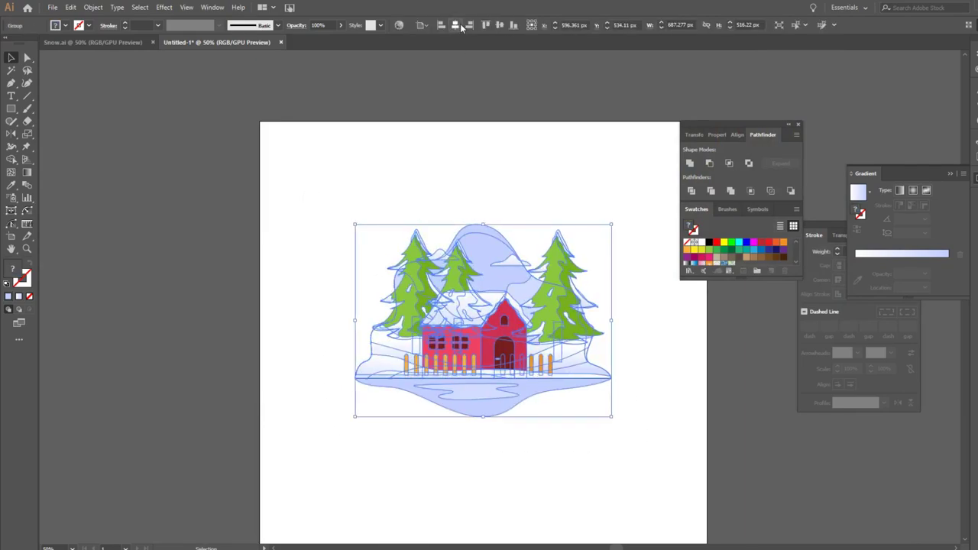
mouse_move(566, 229)
mouse_down()
mouse_move(611, 192)
mouse_move(635, 312)
mouse_move(595, 300)
mouse_up()
click(602, 290)
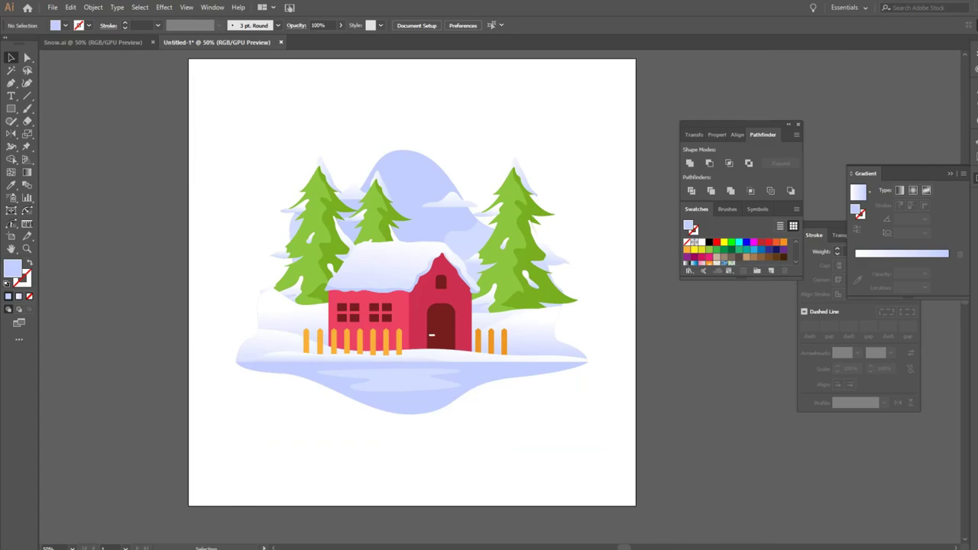